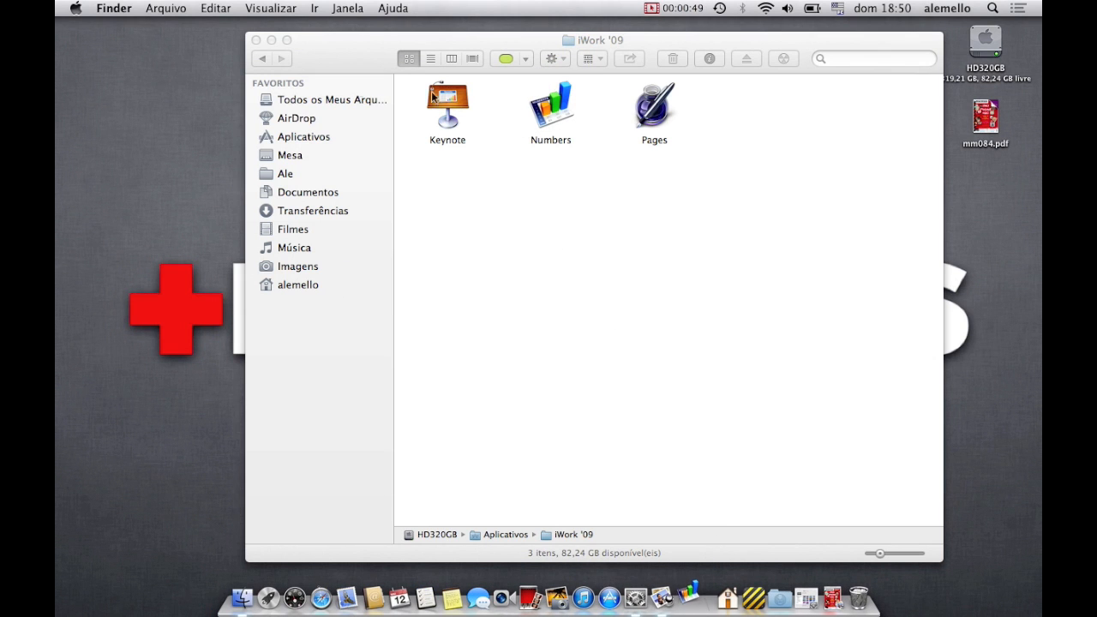
Dismiss the Finder window and the Numbers '09 welcome screen, check the documents stored on the Mac, and start a new document.
click(256, 40)
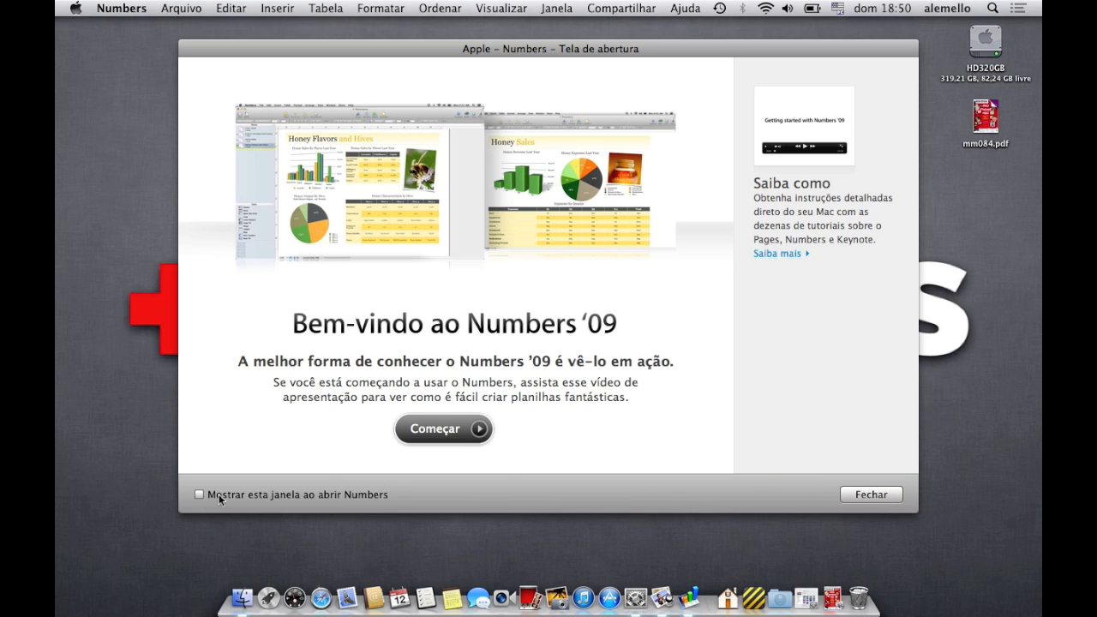
click(866, 496)
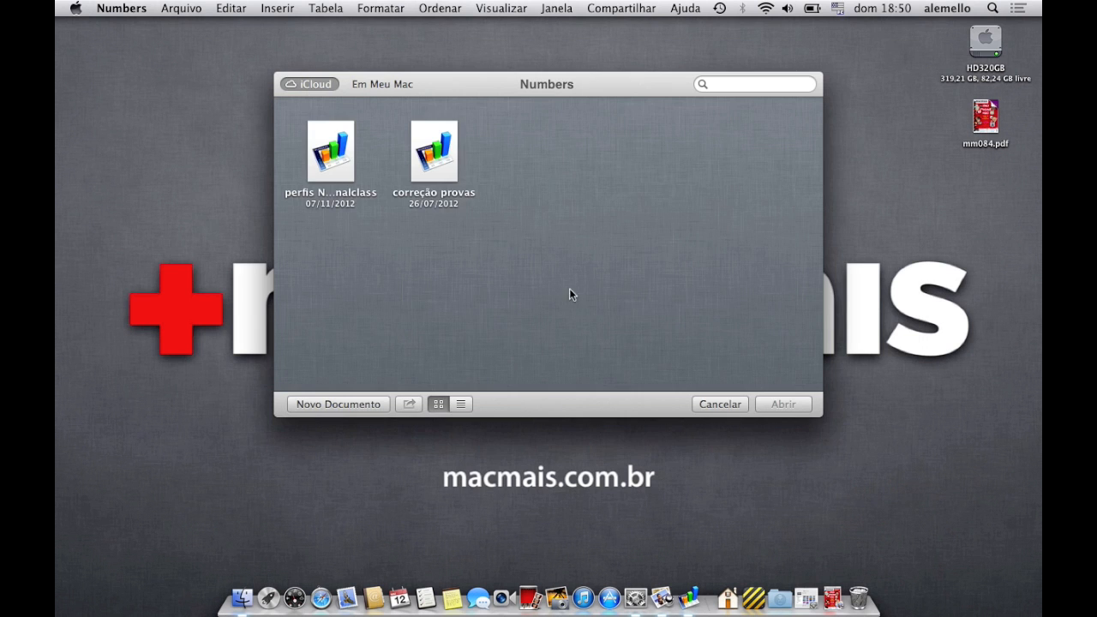
drag(490, 82, 447, 57)
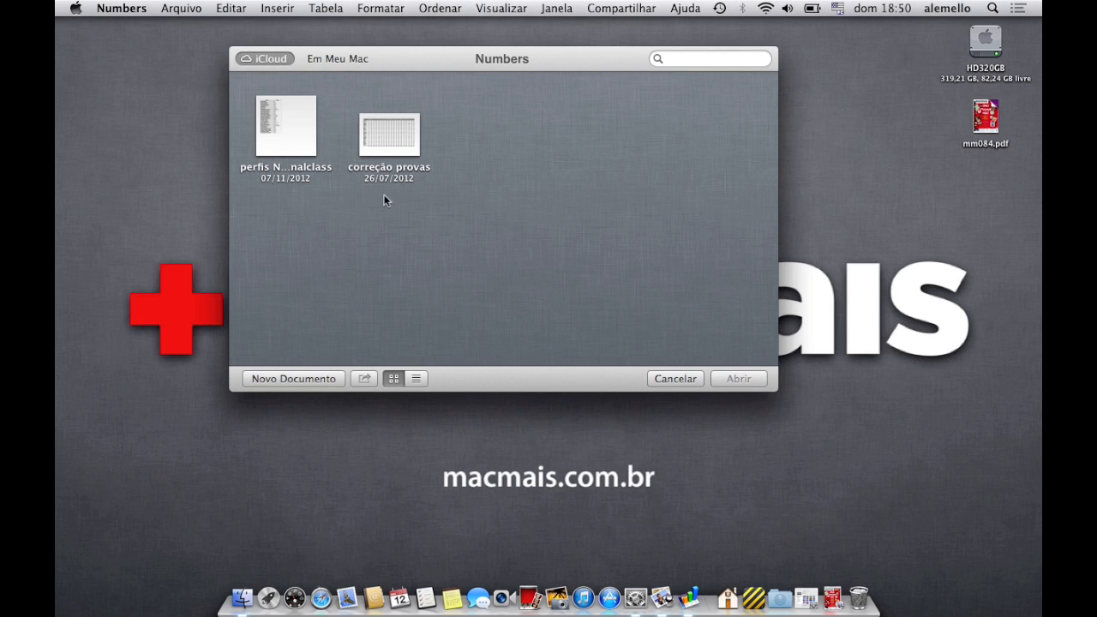
click(326, 63)
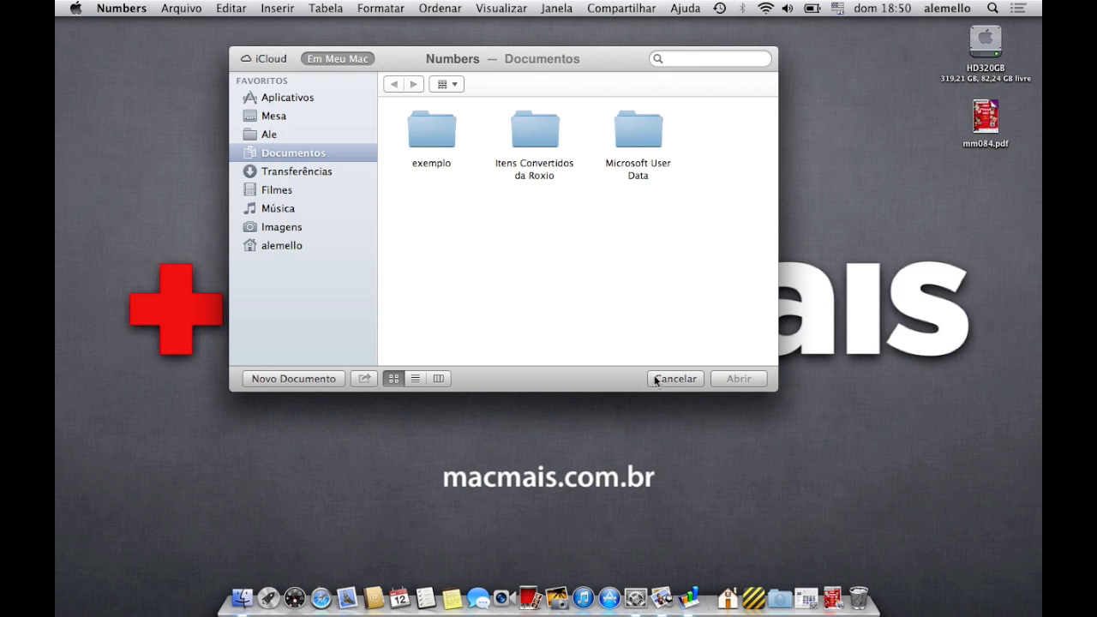
click(279, 380)
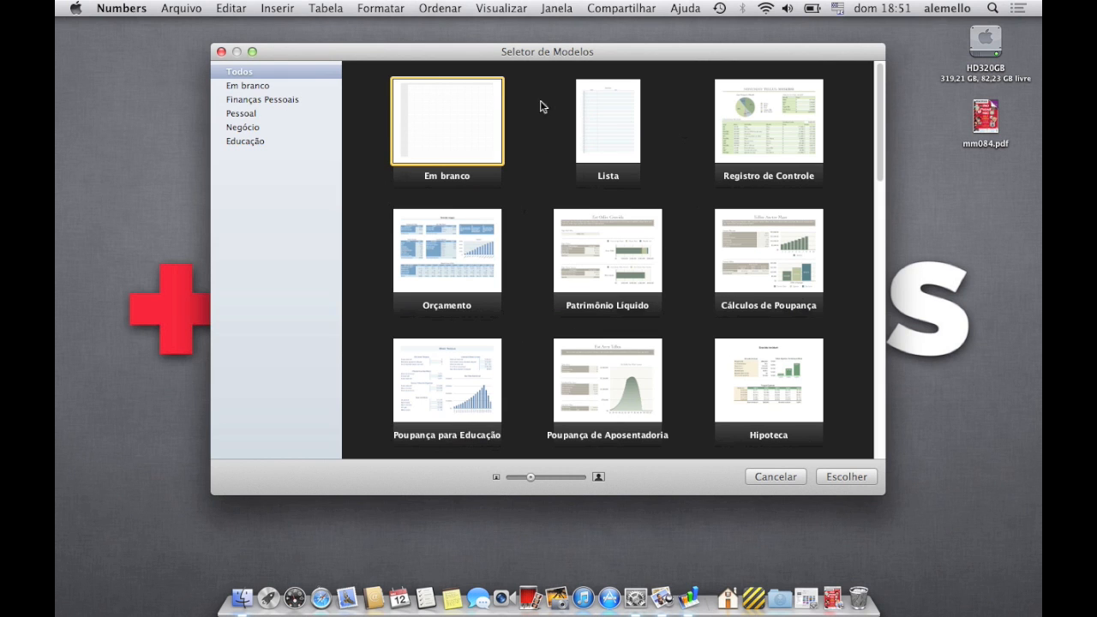
Examine the available templates in the Em branco, Finanças Pessoais, Pessoal, Negócio and Educação categories.
click(248, 86)
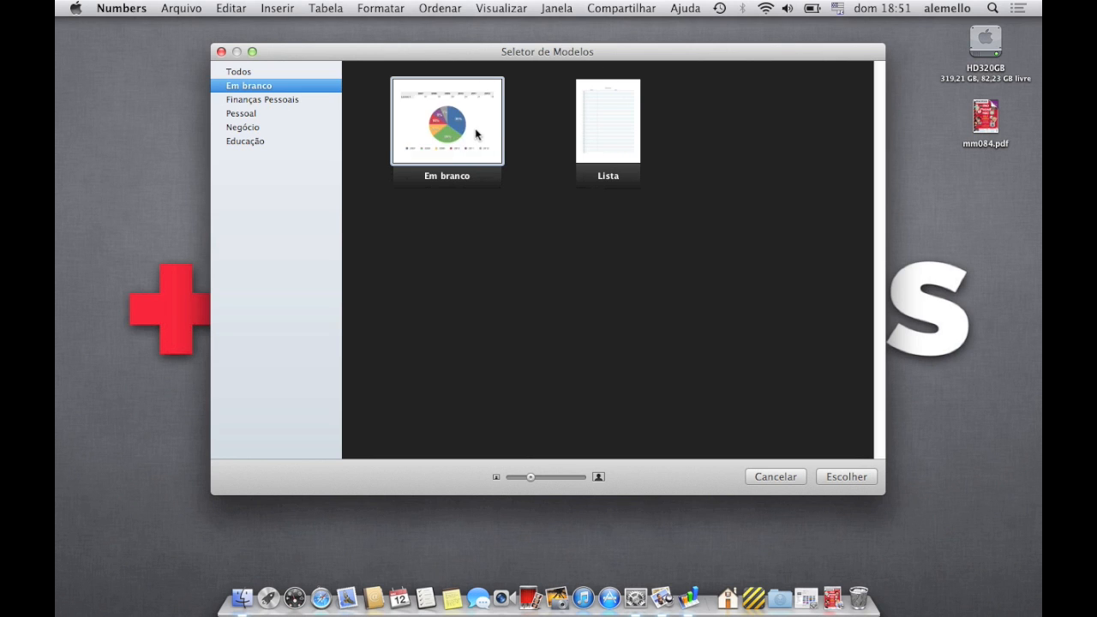
click(274, 99)
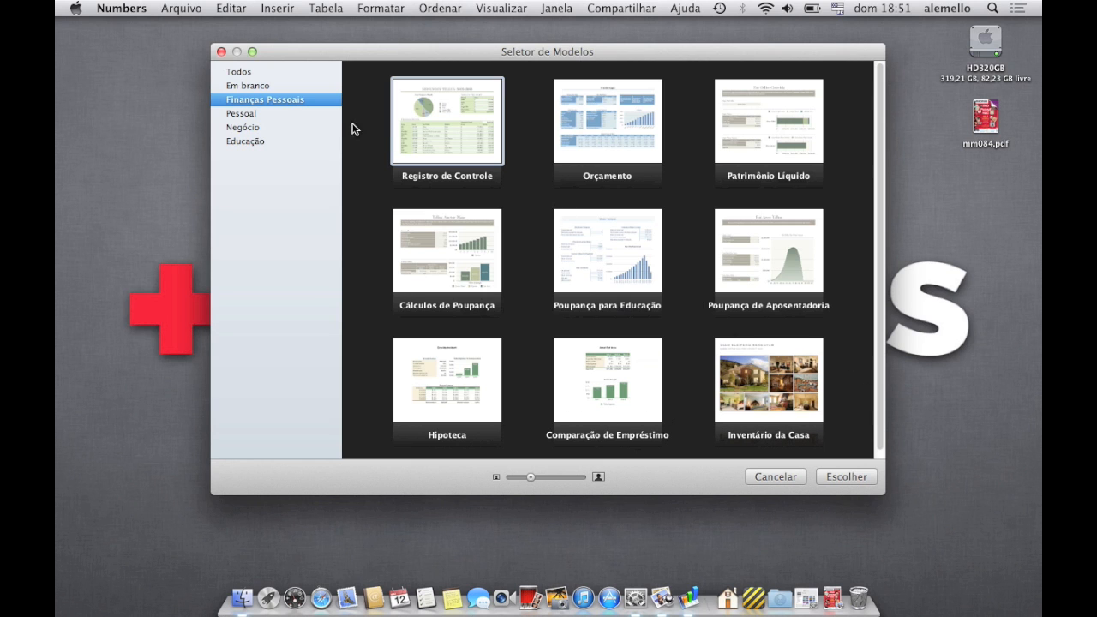
click(251, 114)
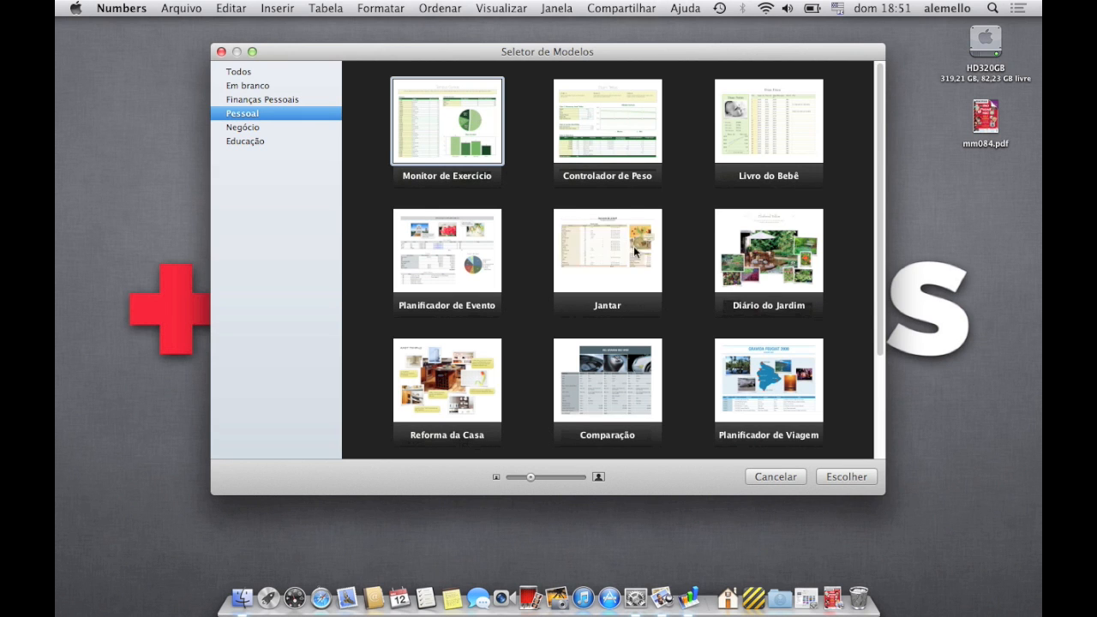
click(744, 273)
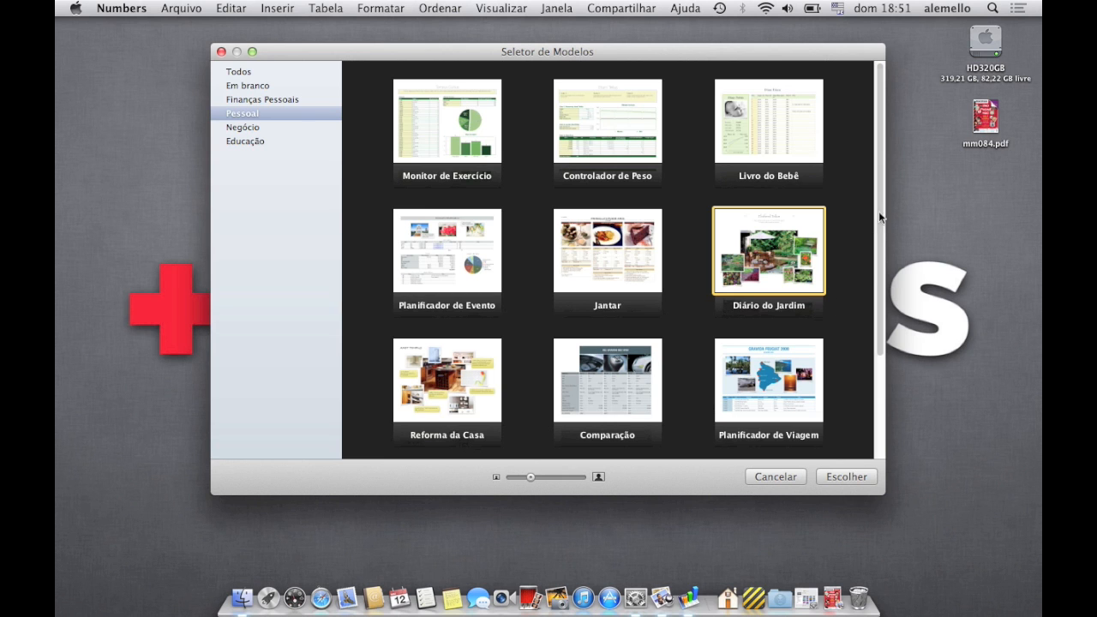
scroll(874, 246, down, 5)
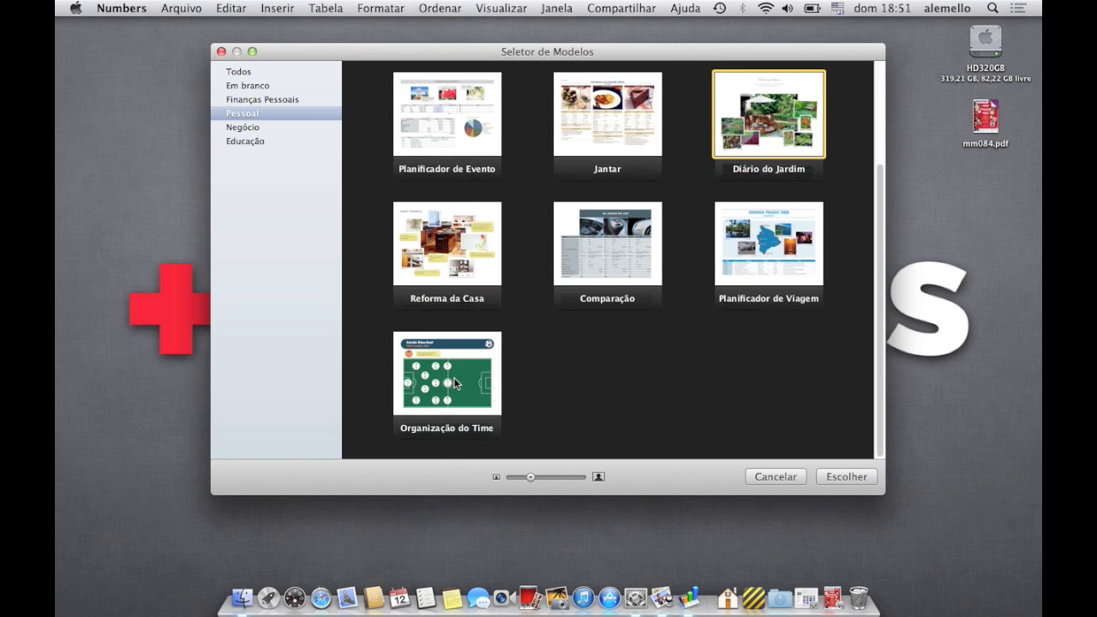
drag(879, 386, 877, 332)
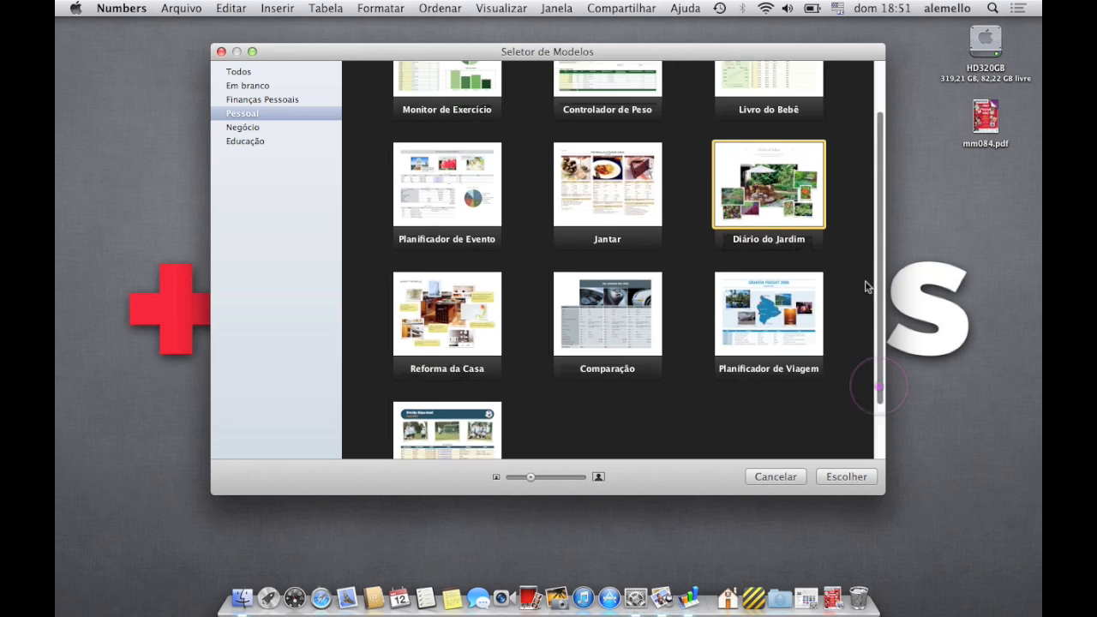
scroll(866, 287, up, 3)
click(249, 127)
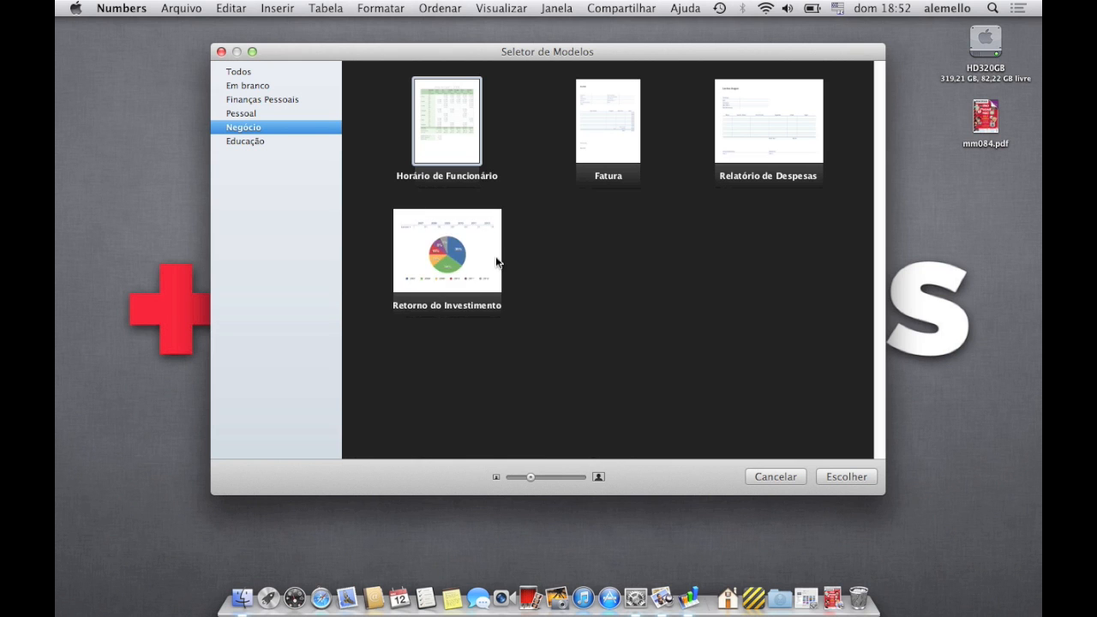
click(242, 142)
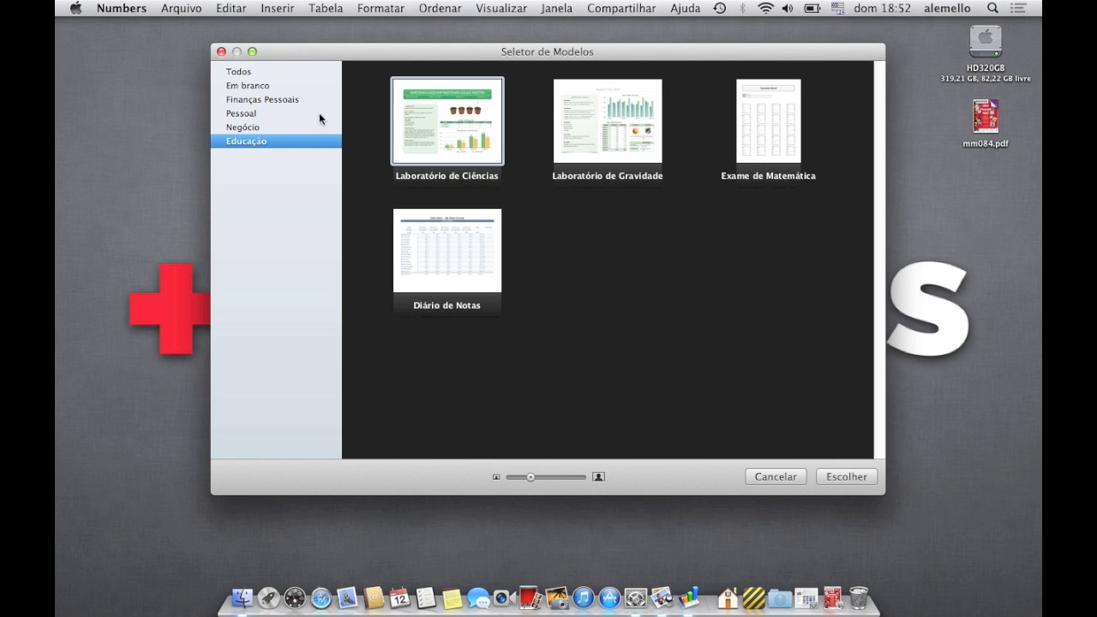
Create a spreadsheet from the Em branco template and dismiss the document warnings window.
click(261, 86)
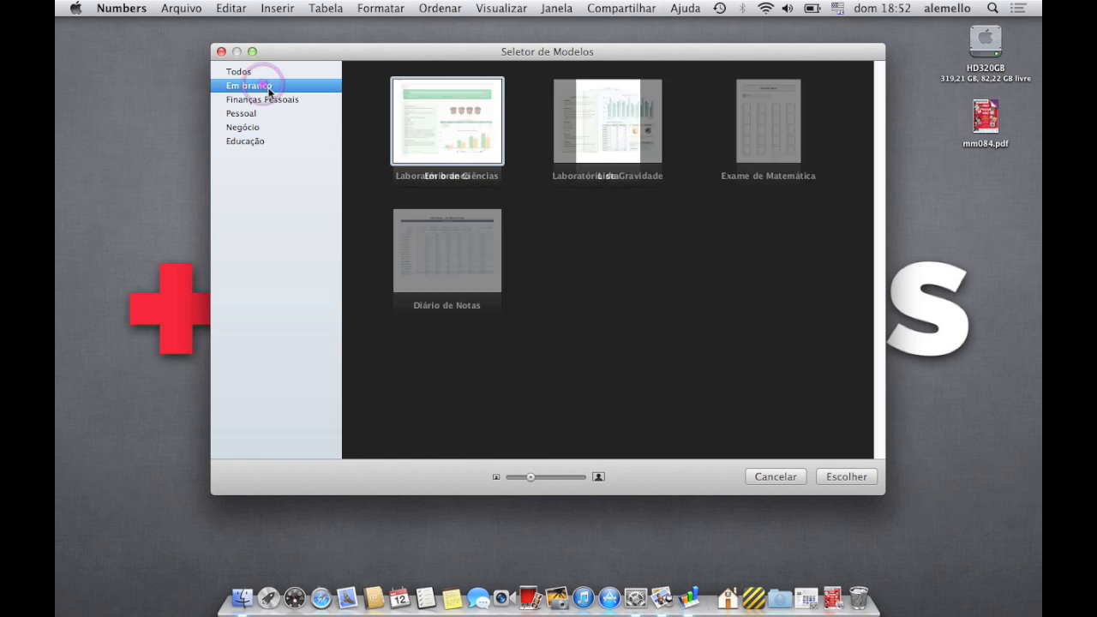
click(849, 477)
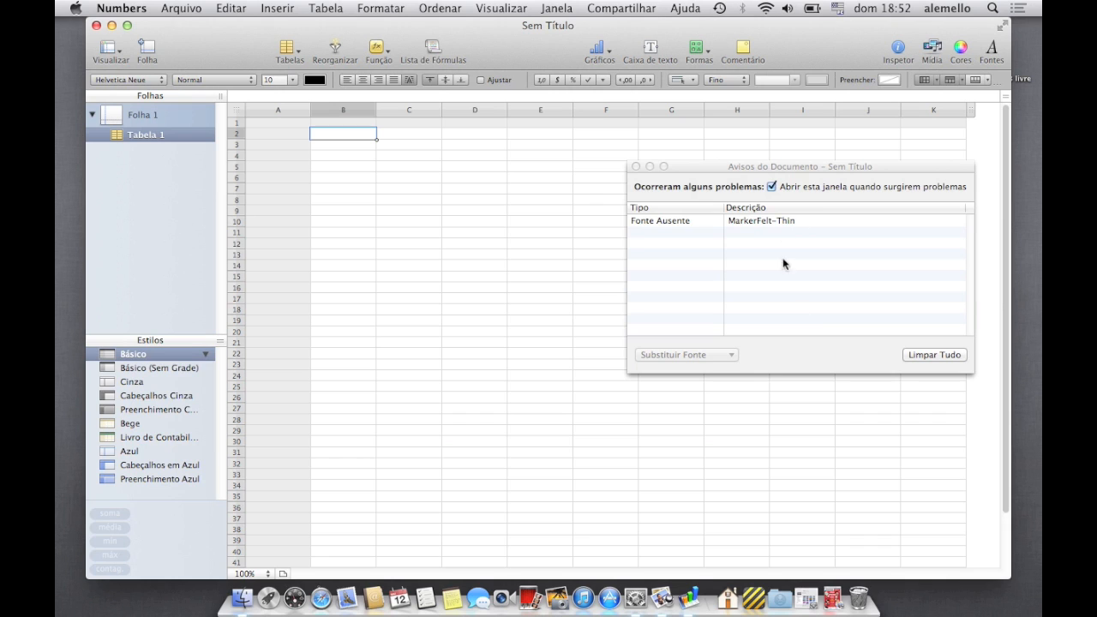
click(636, 167)
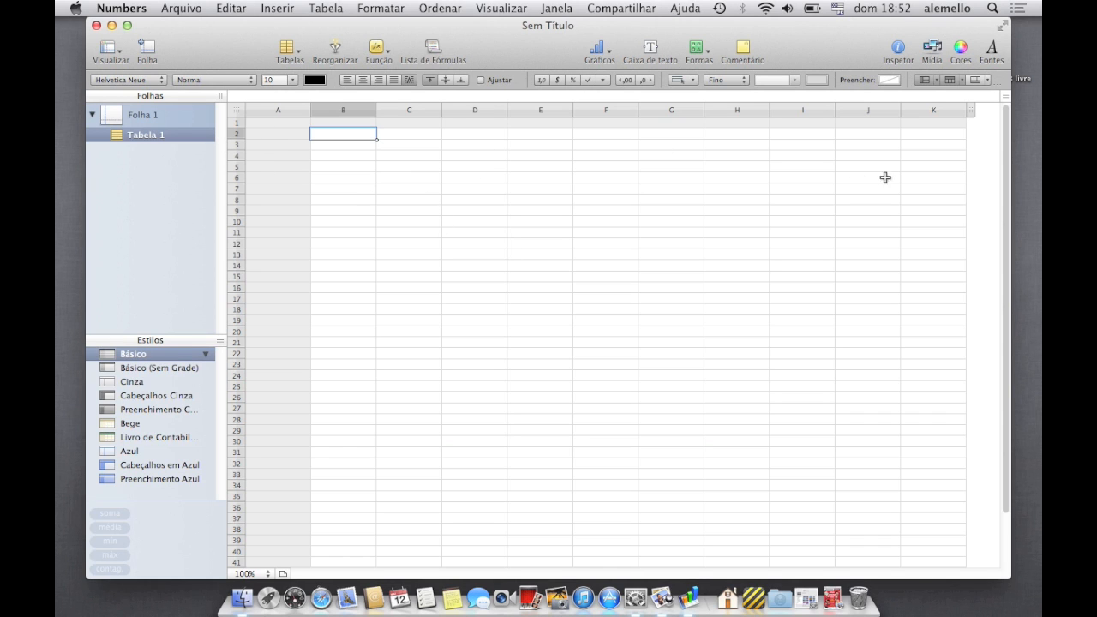
Examine the extent of the blank table and how Folha 1, Tabela 1 and its cells are selected.
click(988, 478)
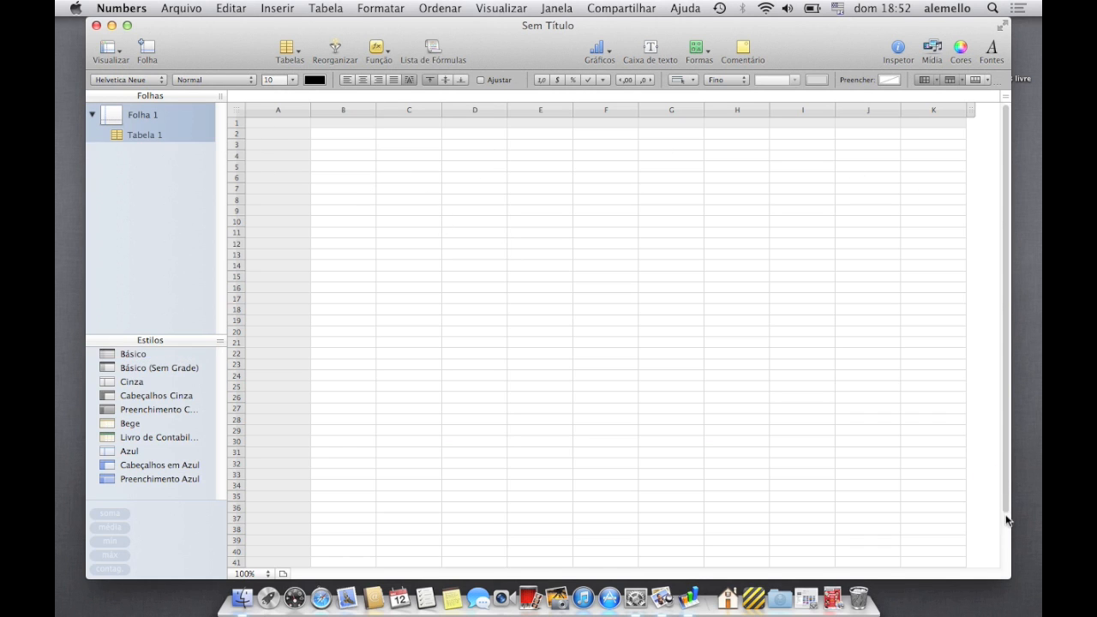
click(1007, 550)
drag(1011, 536, 1005, 527)
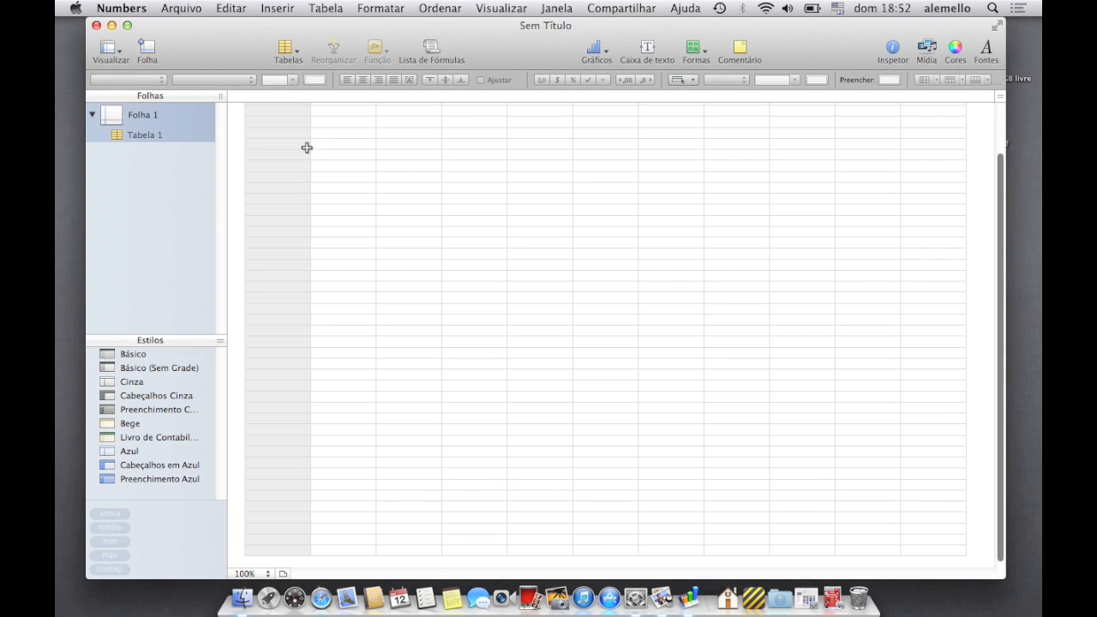
click(999, 111)
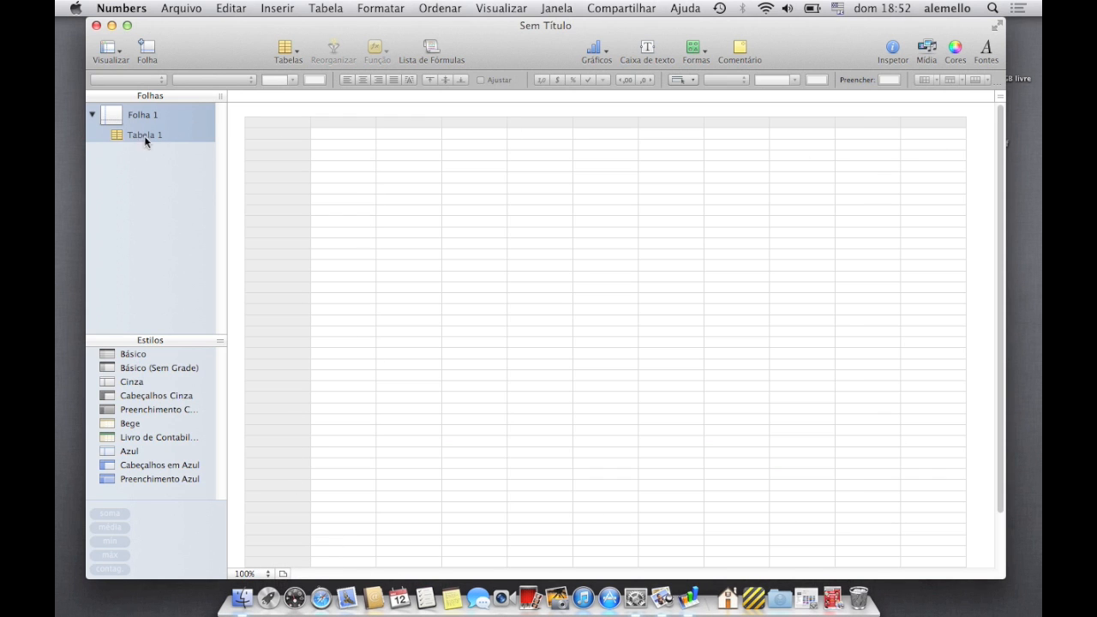
click(294, 165)
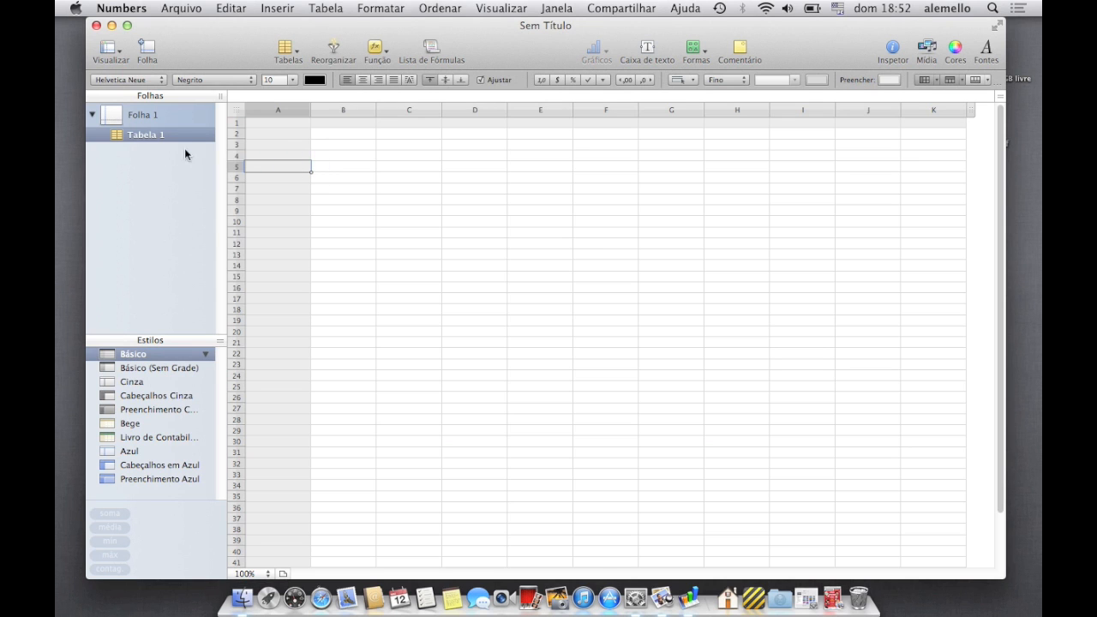
click(142, 115)
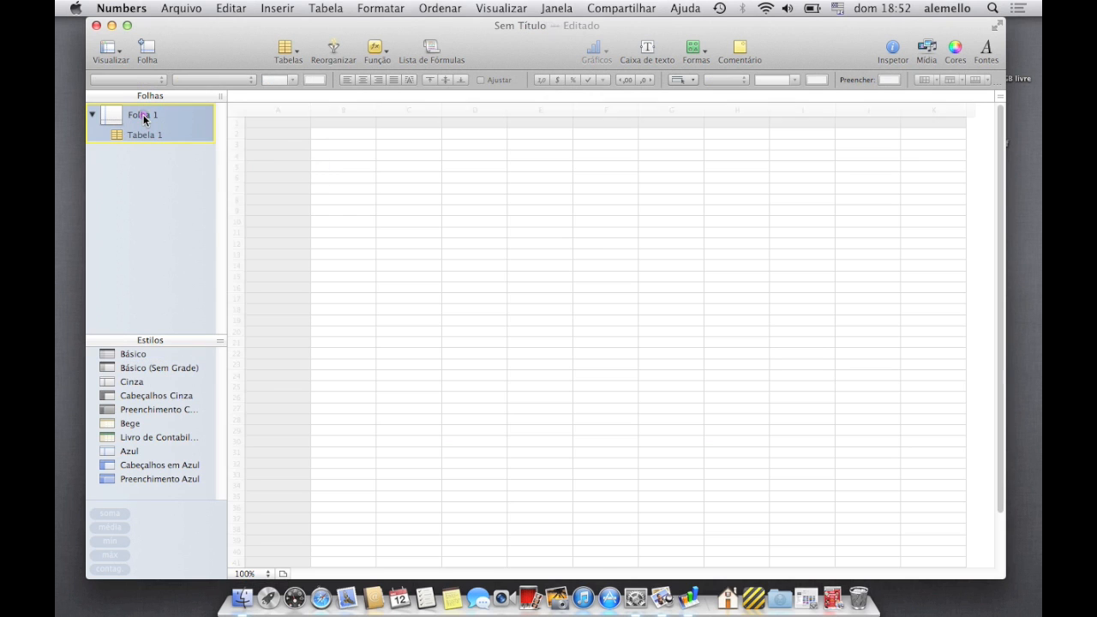
click(143, 137)
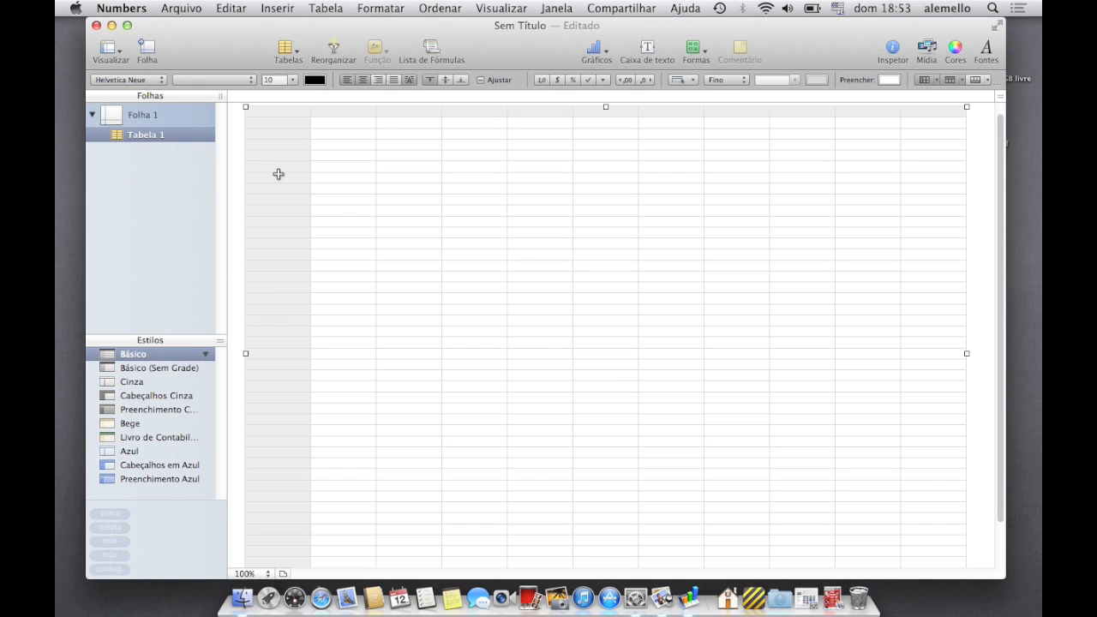
click(874, 136)
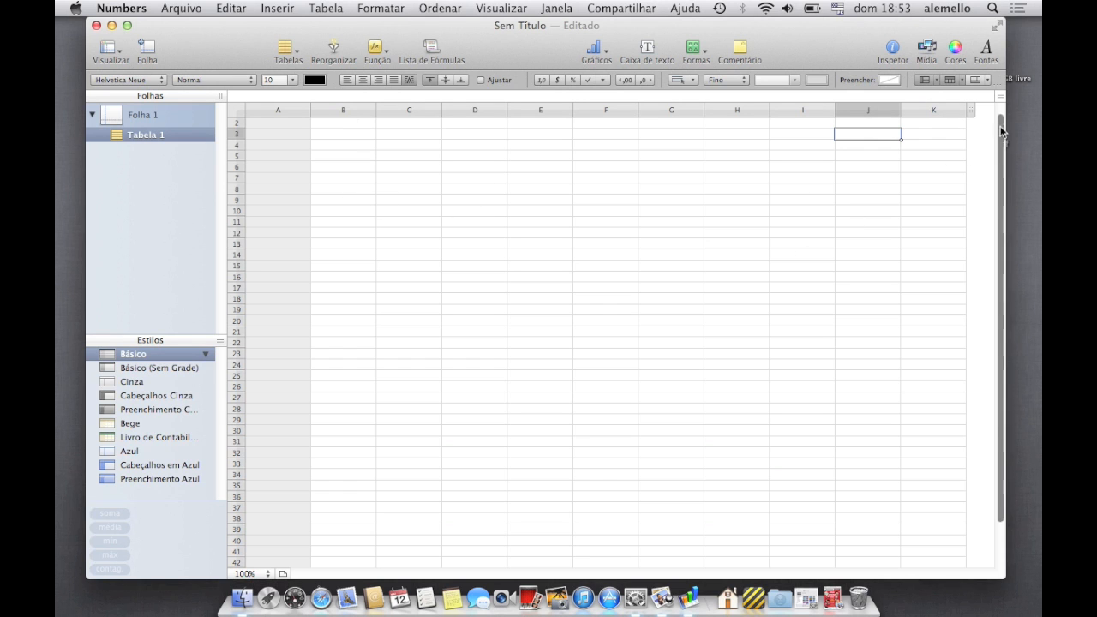
scroll(1001, 130, up, 1)
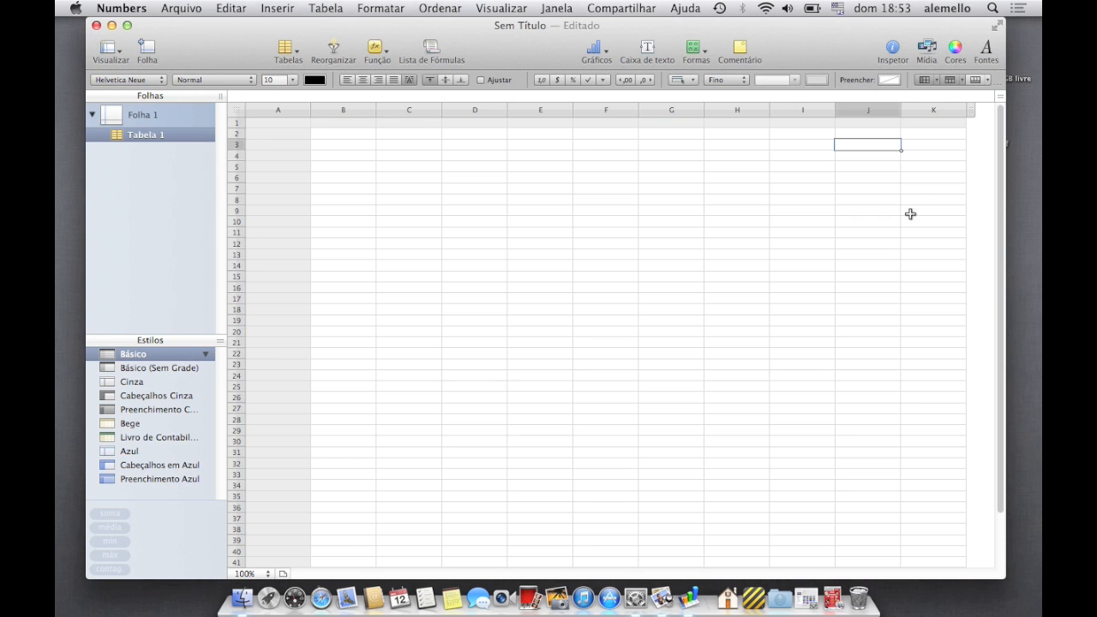
Shrink Tabela 1 to five columns (A to E) and 10 rows, and deselect it.
drag(1001, 448, 995, 546)
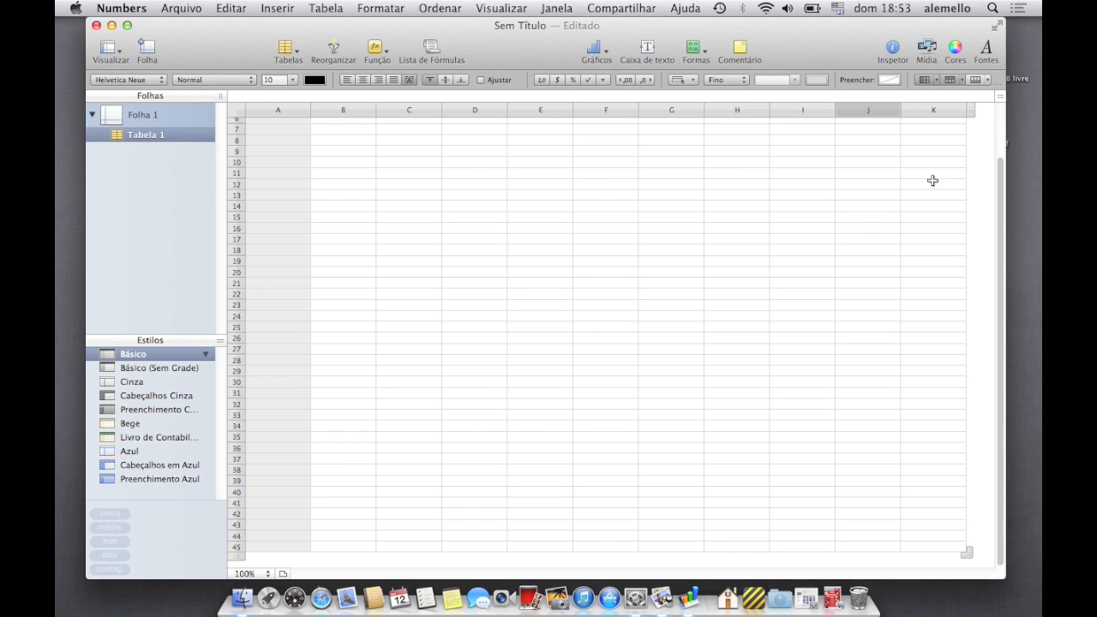
drag(968, 555, 565, 206)
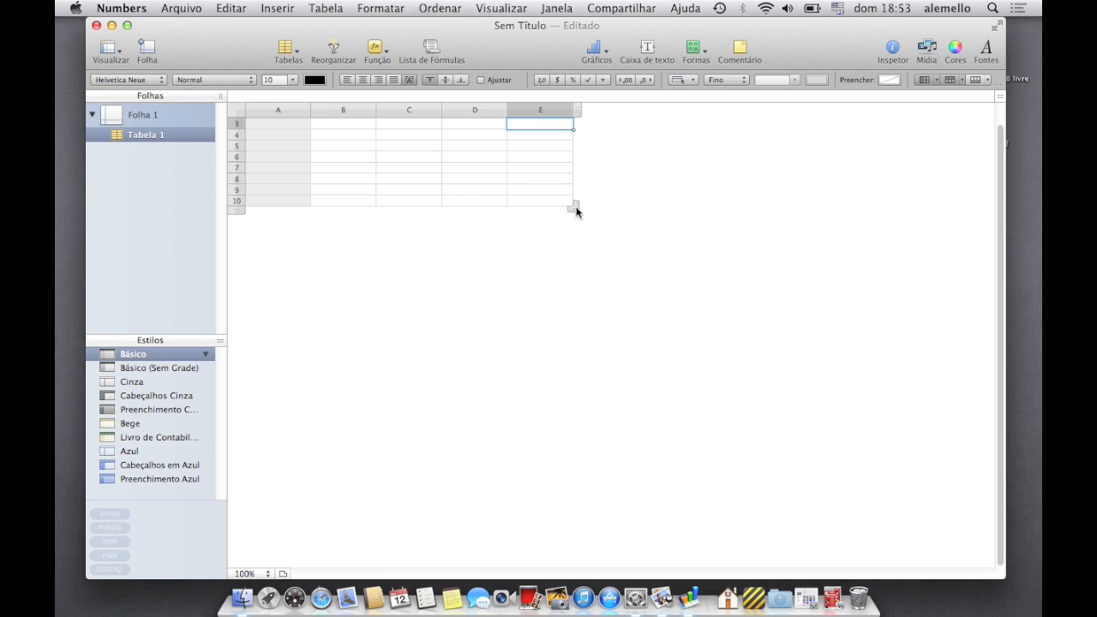
mouse_move(578, 114)
mouse_down()
mouse_move(554, 114)
mouse_move(664, 115)
mouse_move(557, 114)
mouse_up()
mouse_move(237, 212)
mouse_down()
mouse_move(240, 254)
mouse_move(237, 217)
mouse_up()
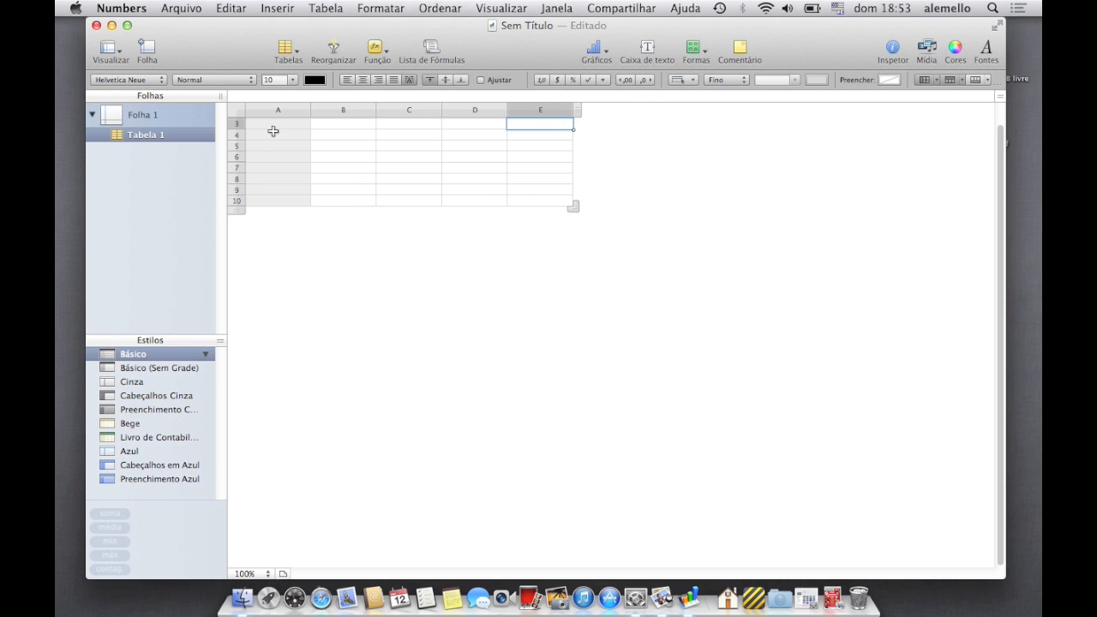
click(387, 306)
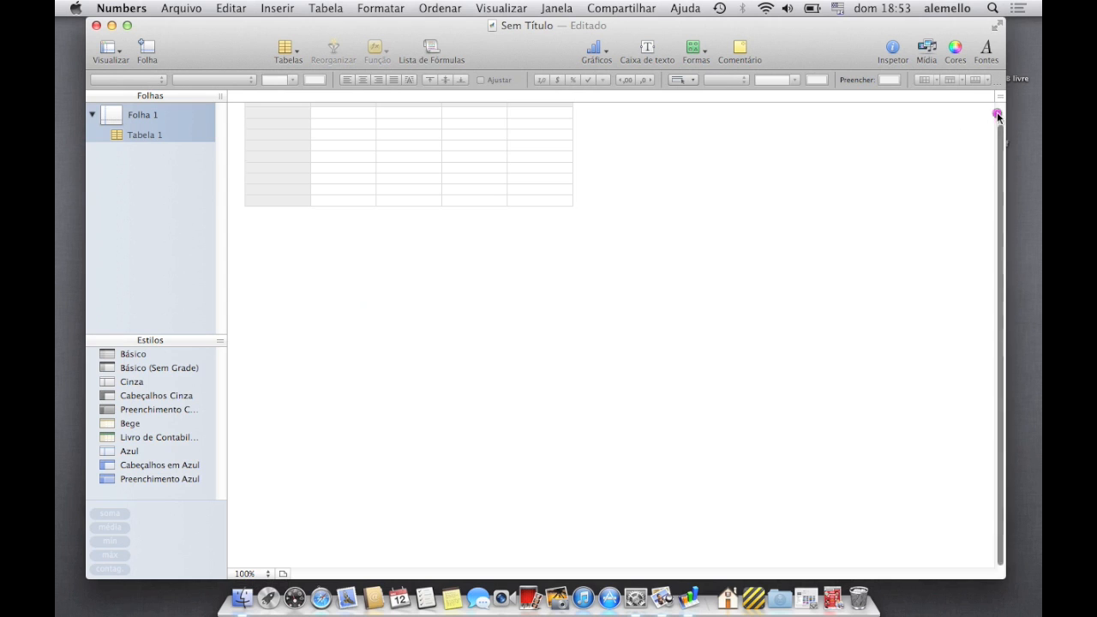
scroll(994, 116, up, 2)
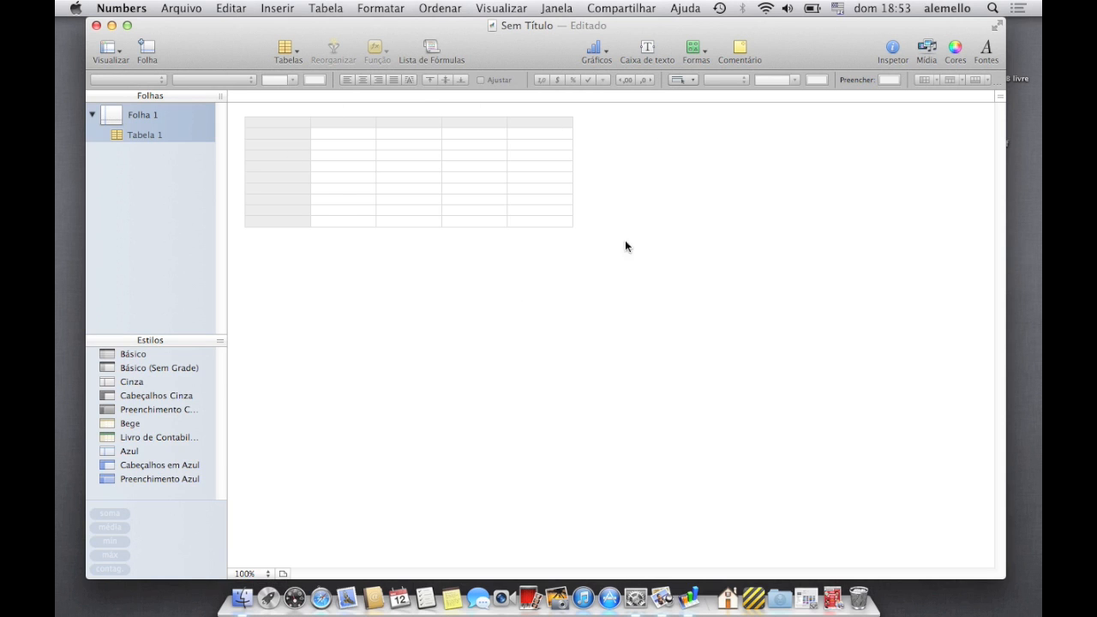
Examine how the whole table and its individual cells are selected, checking several cells in columns A to C.
click(279, 131)
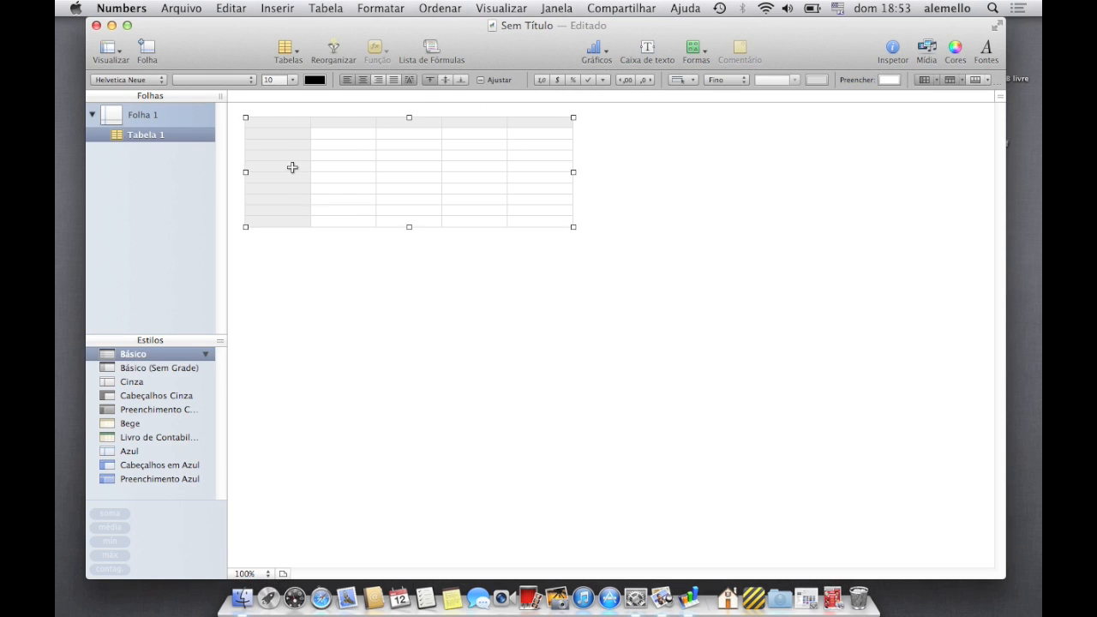
click(289, 168)
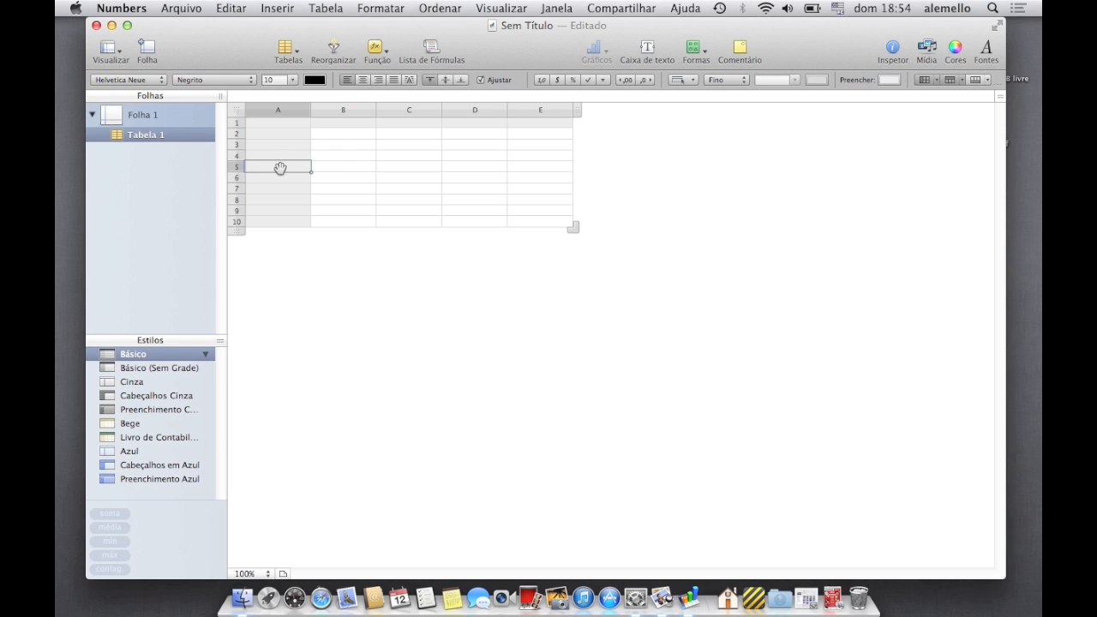
click(342, 168)
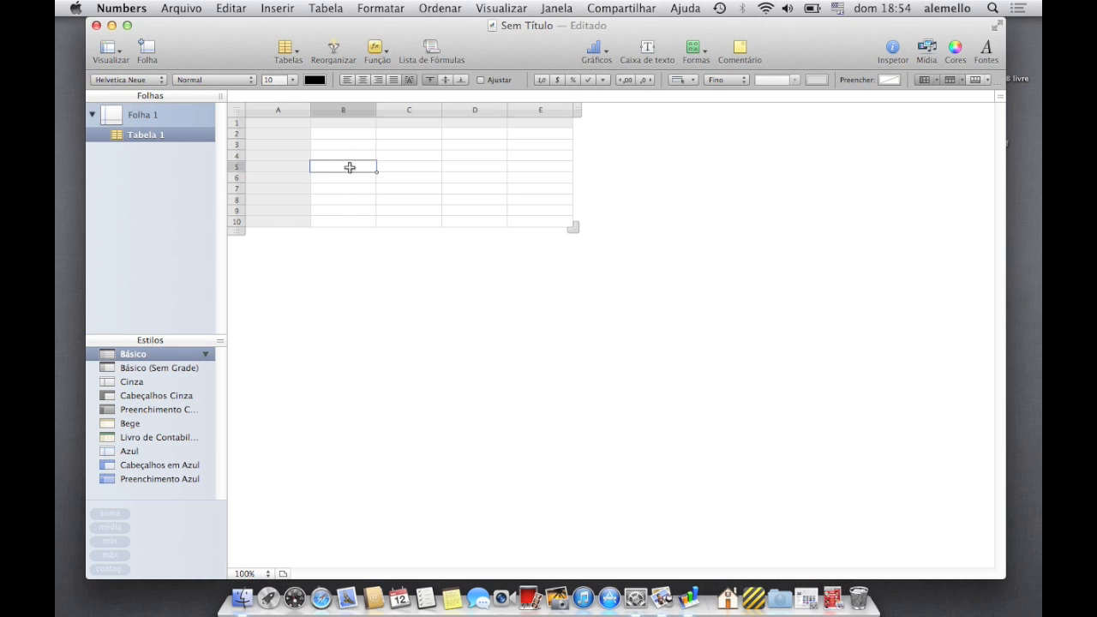
click(344, 154)
click(345, 145)
click(397, 143)
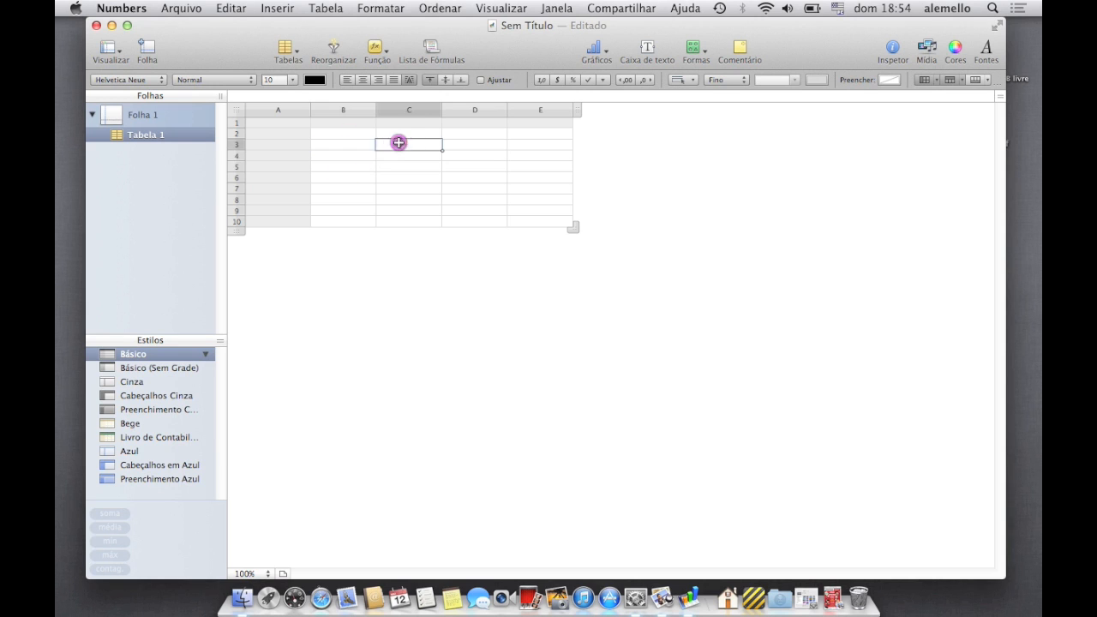
click(400, 156)
click(357, 156)
click(359, 167)
click(394, 167)
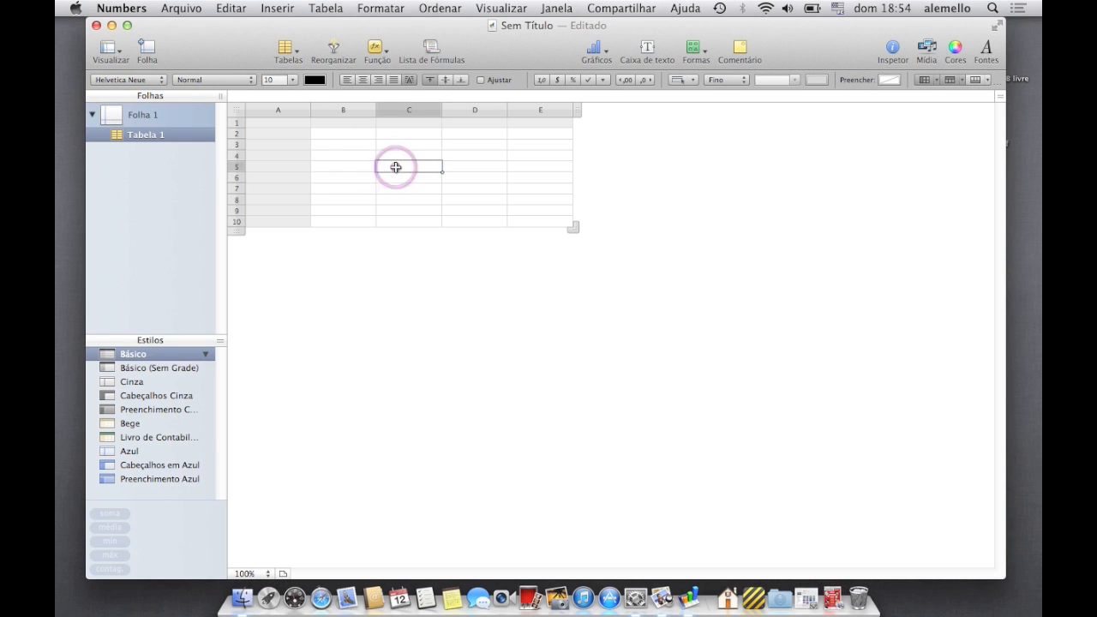
click(394, 178)
click(364, 179)
click(363, 168)
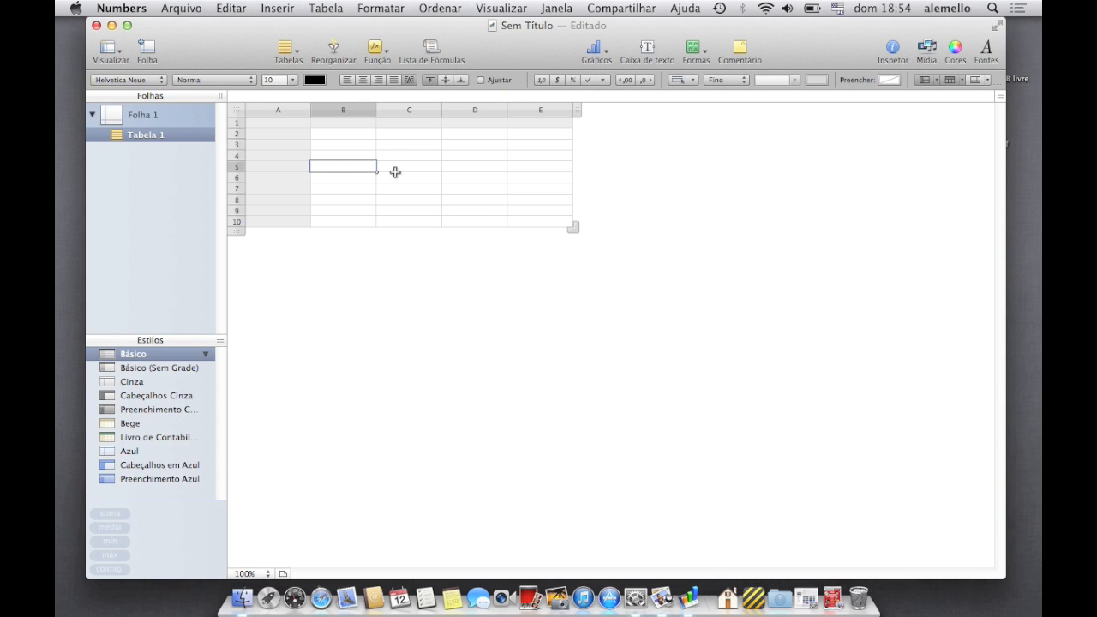
Examine how cells in header row 1 and a body cell in column C are selected, checking A1, C1 and C9.
mouse_move(344, 115)
click(276, 122)
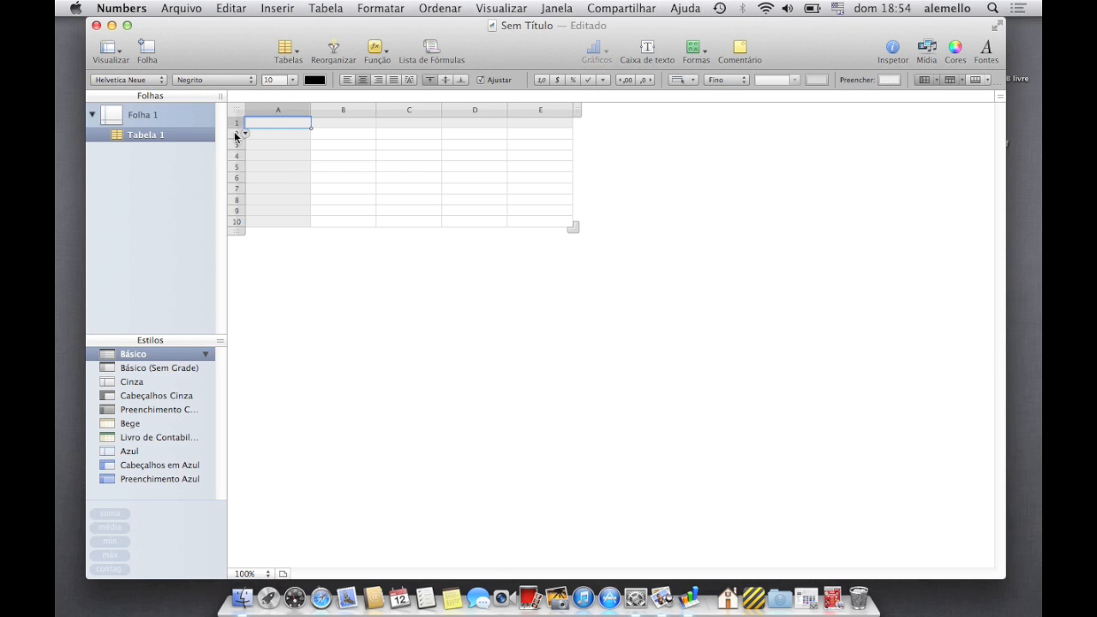
click(414, 113)
click(412, 123)
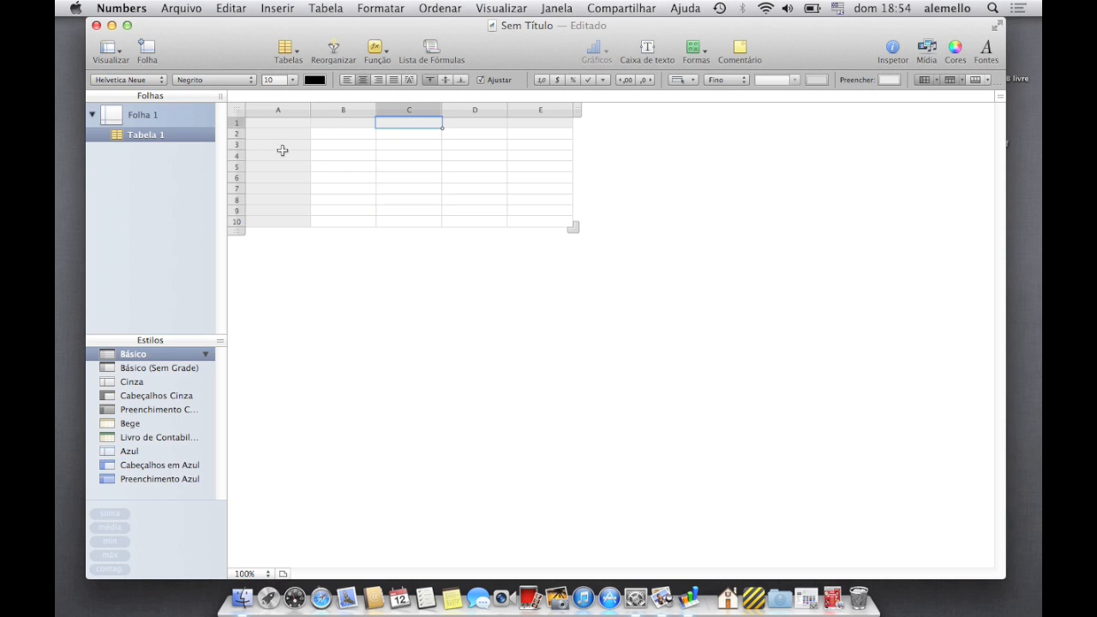
click(405, 208)
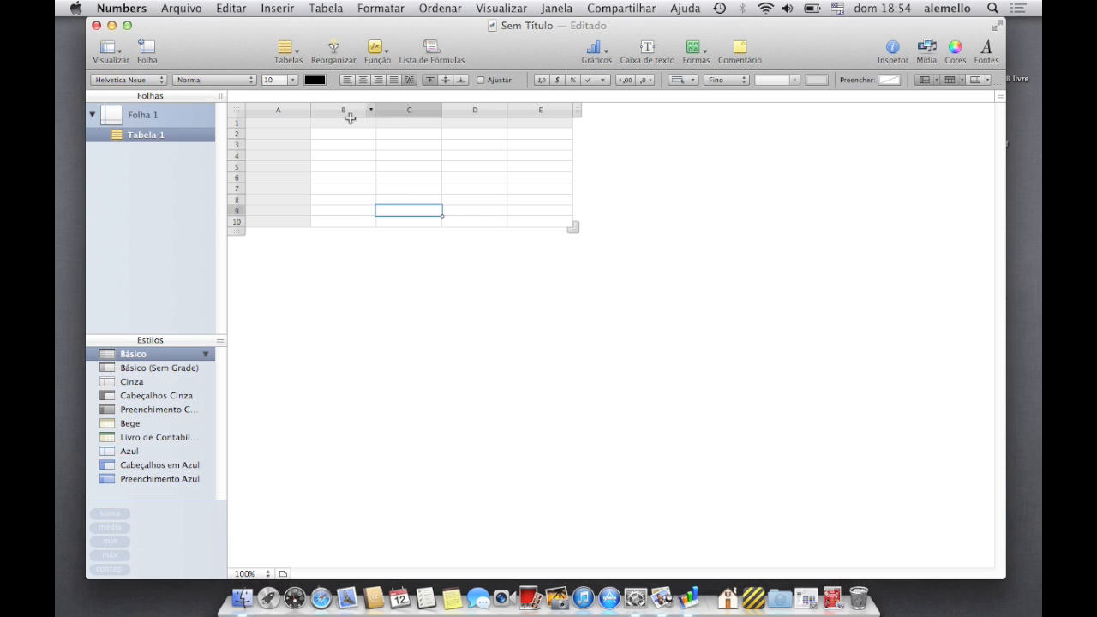
Enter 4 in cell B2 and 6 in cell C2 of Tabela 1.
click(340, 134)
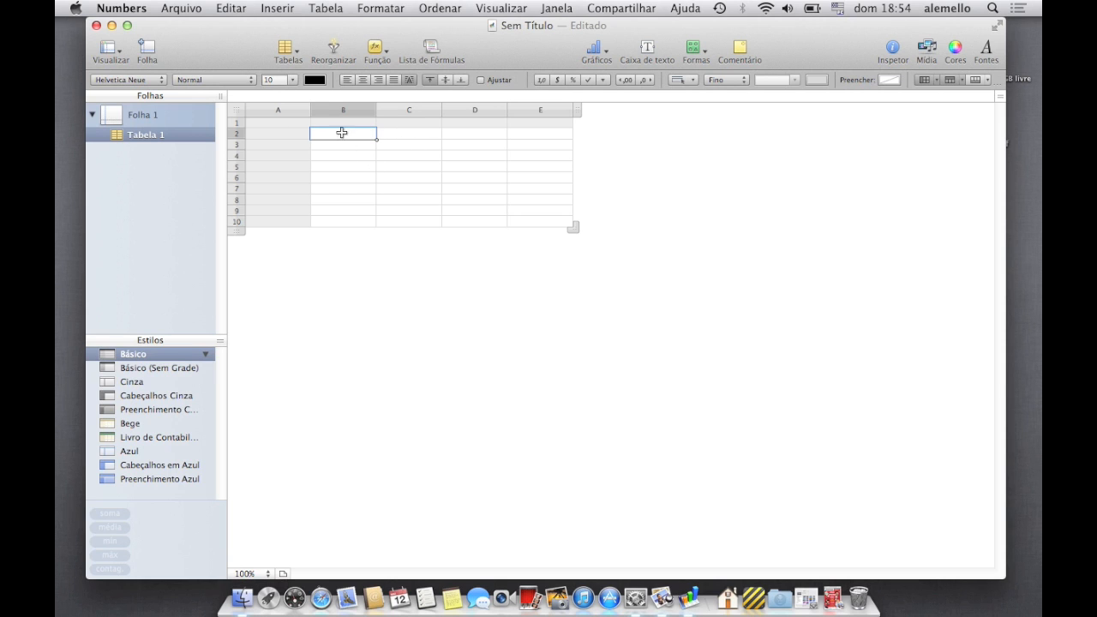
text(4)
click(403, 134)
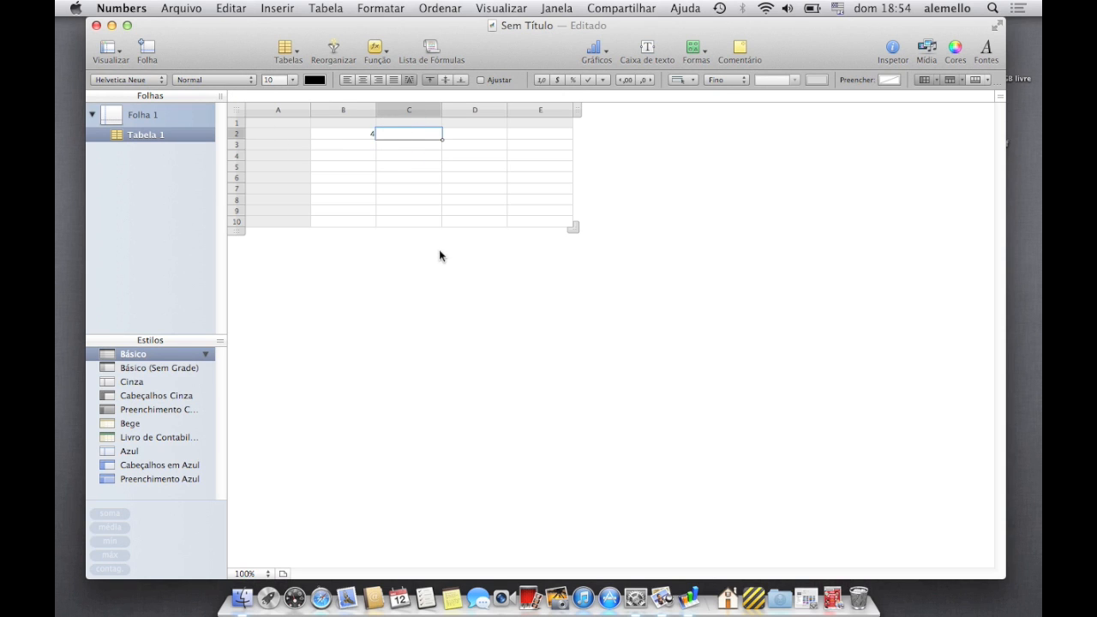
text(8)
click(483, 133)
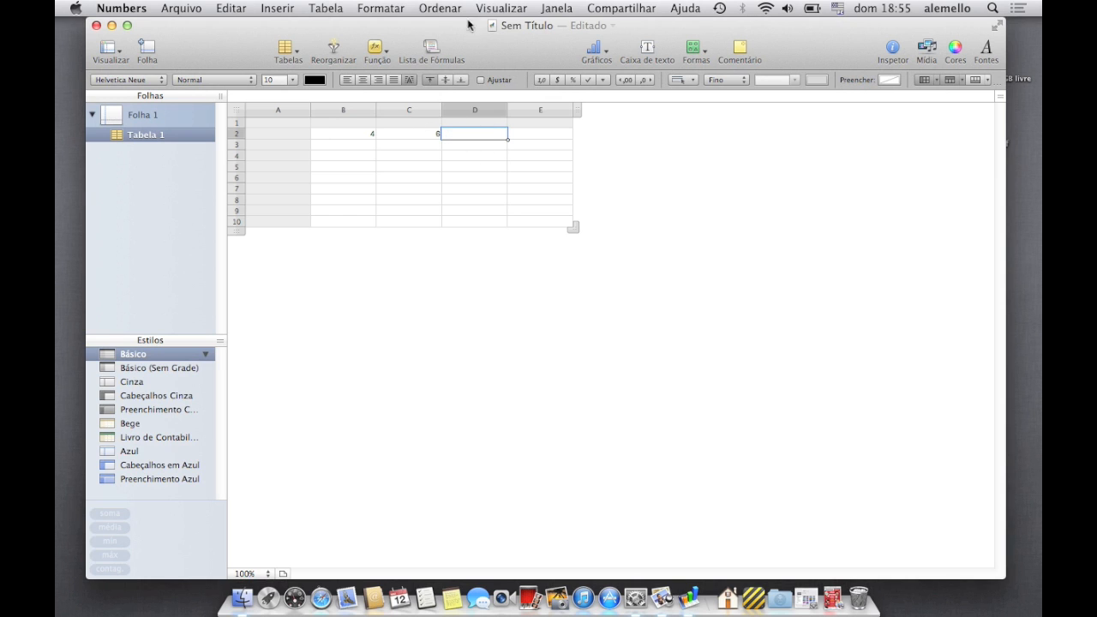
Multiply the two numbers in row 2 with the formula =B2*C2 in cell D2.
drag(377, 33, 359, 35)
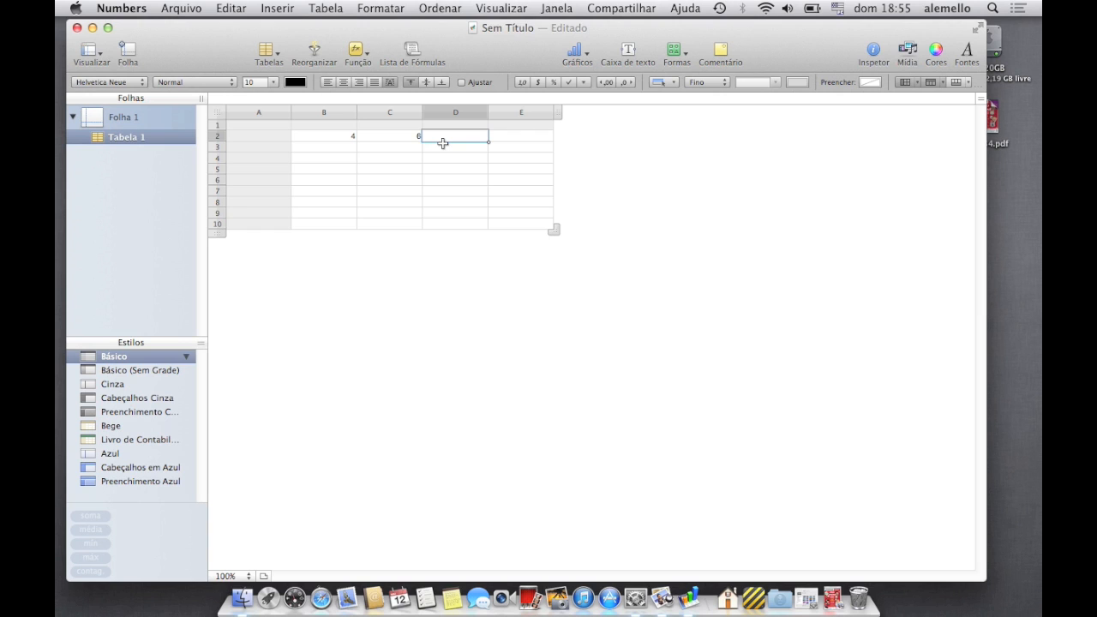
text(=)
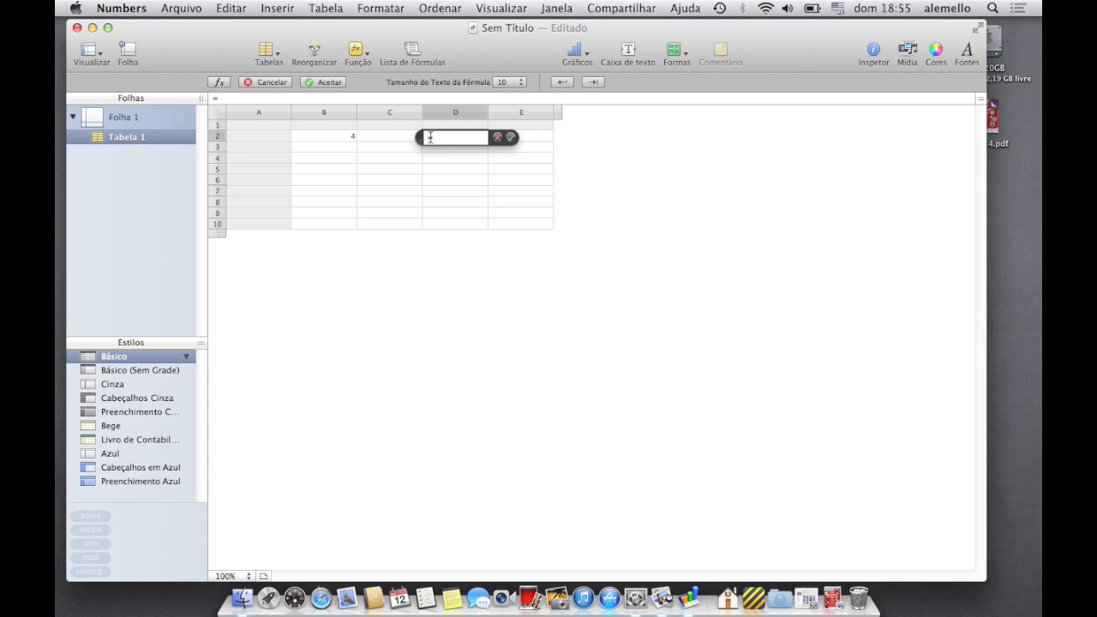
click(334, 138)
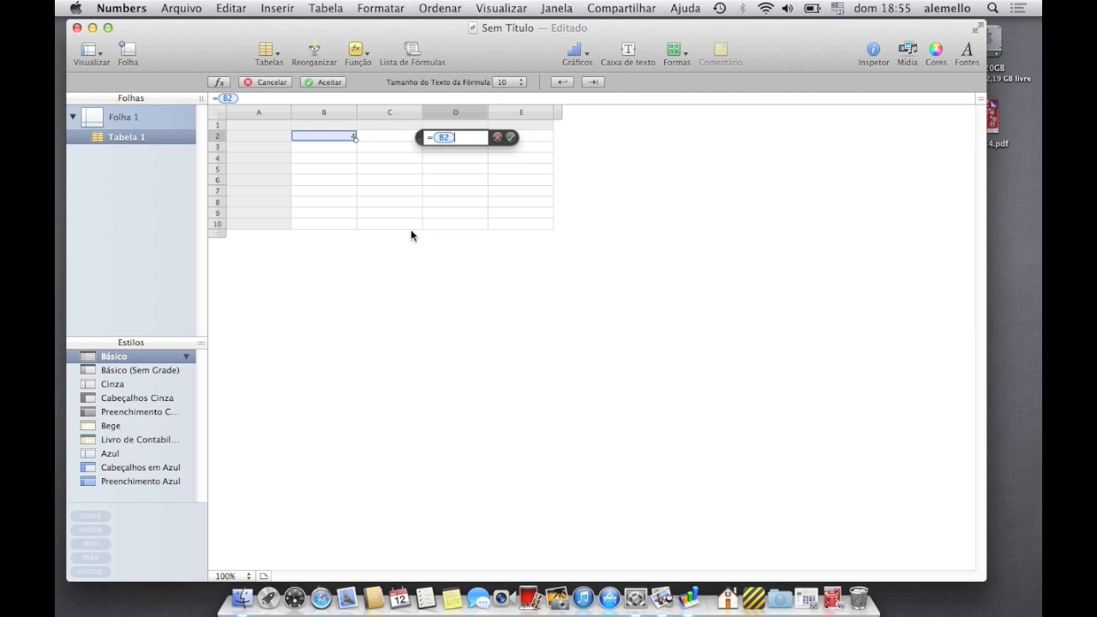
text(+)
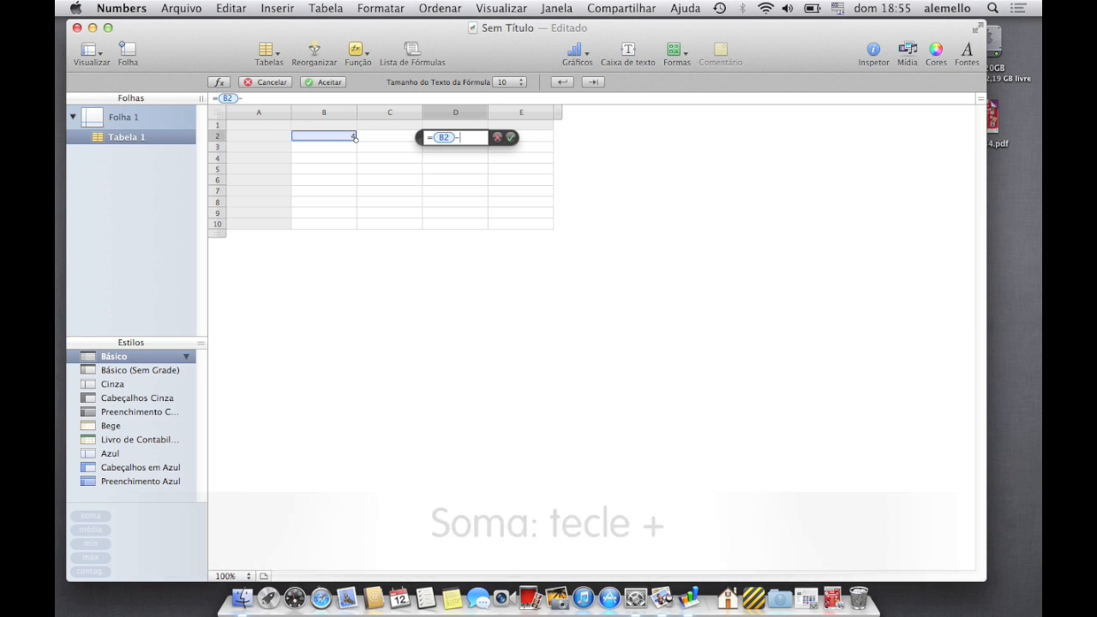
text(-)
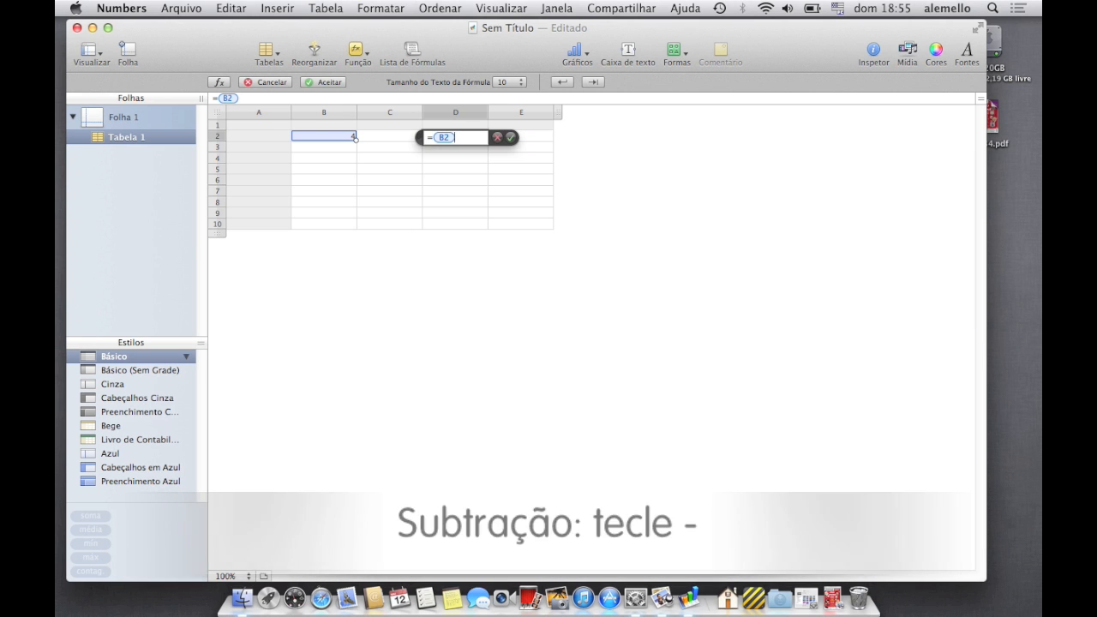
text(*)
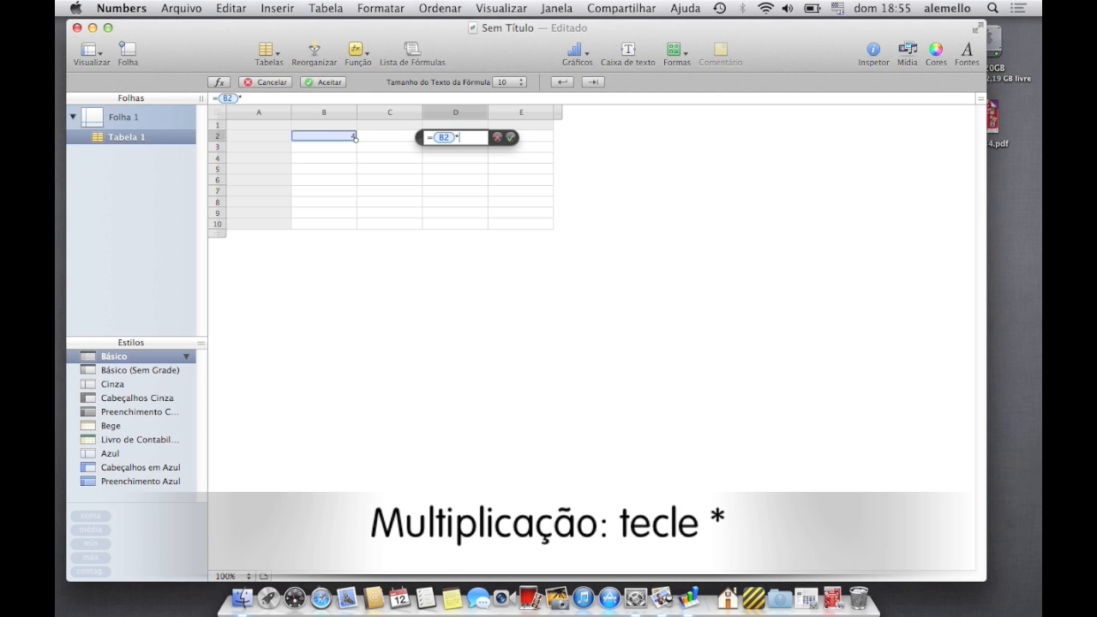
key(BackSpace)
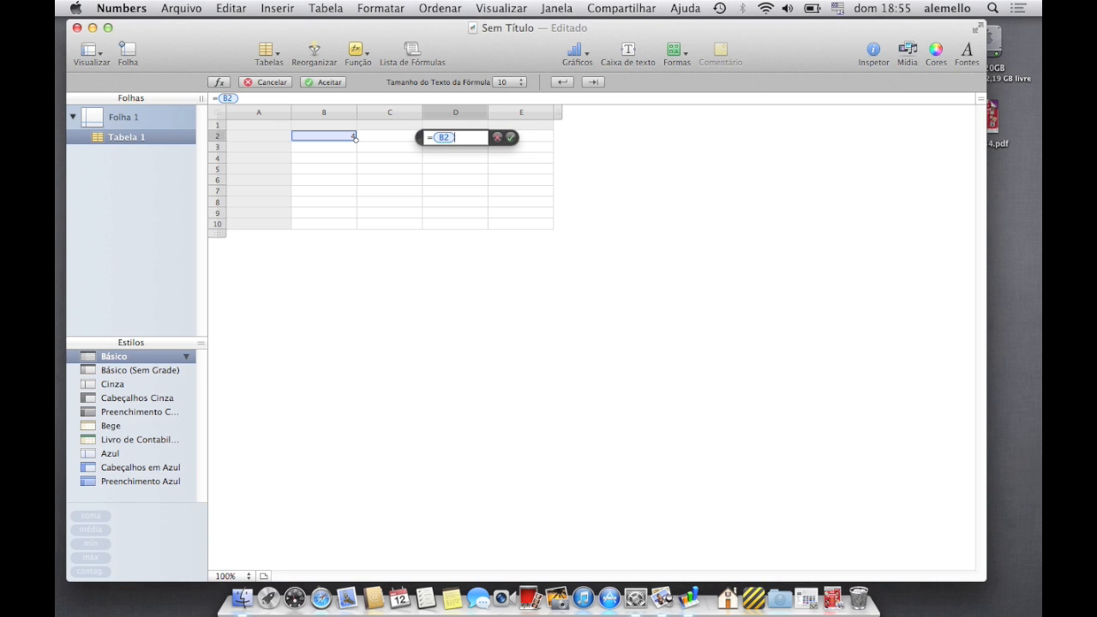
text(*)
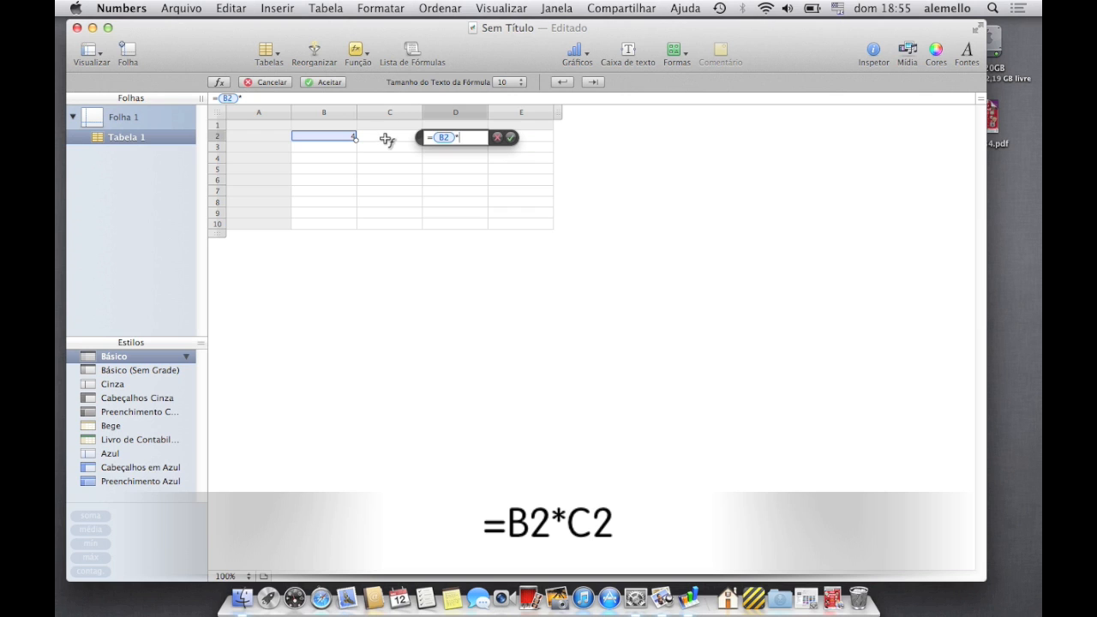
click(387, 140)
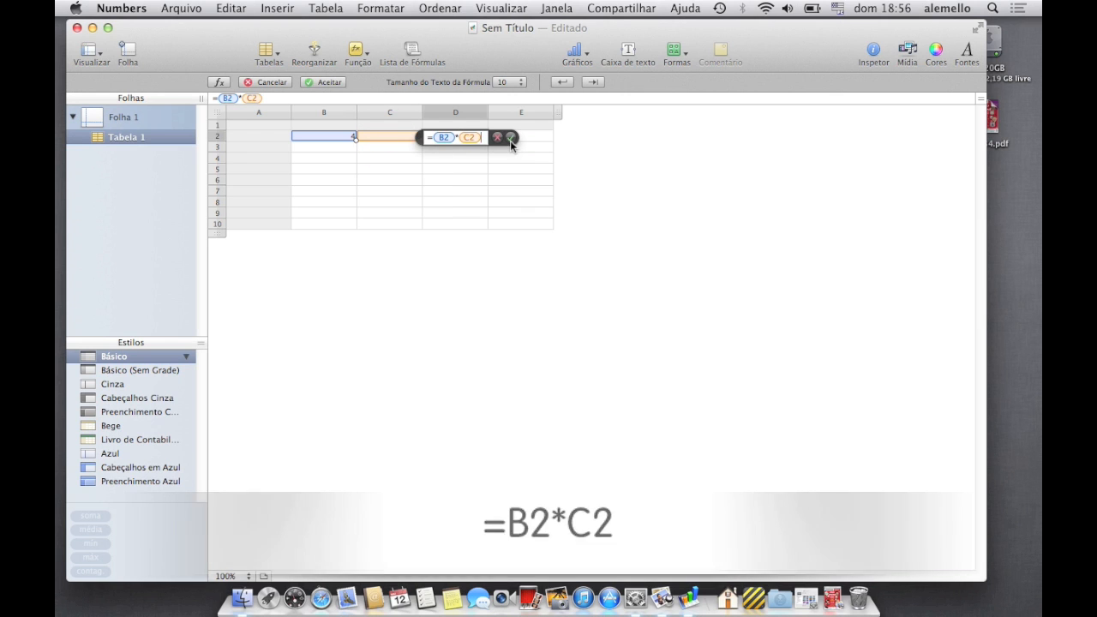
click(510, 137)
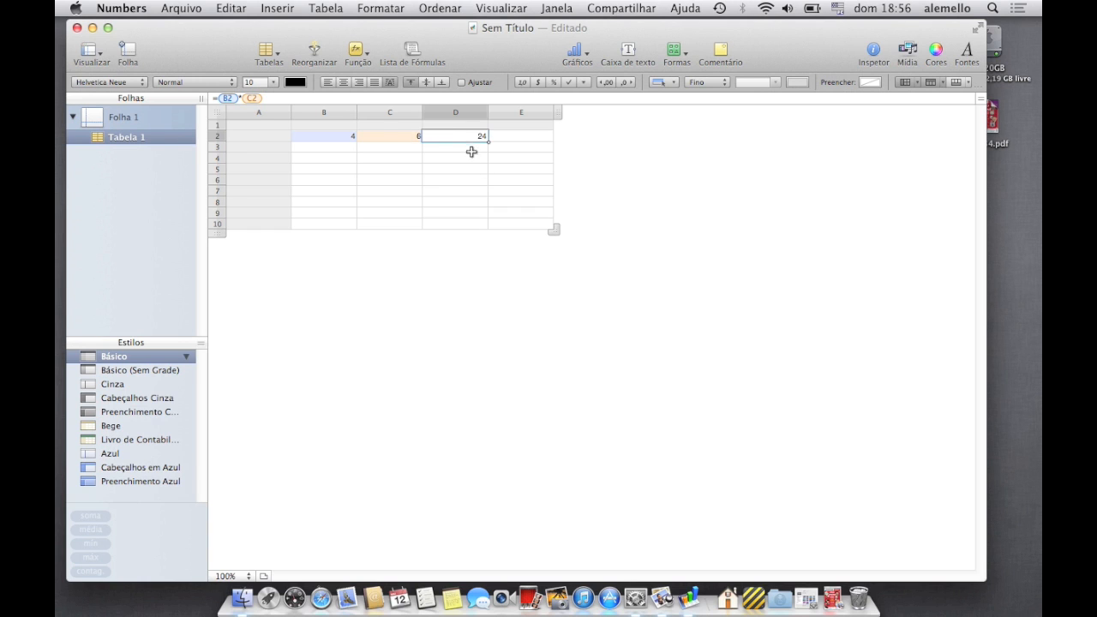
key(Return)
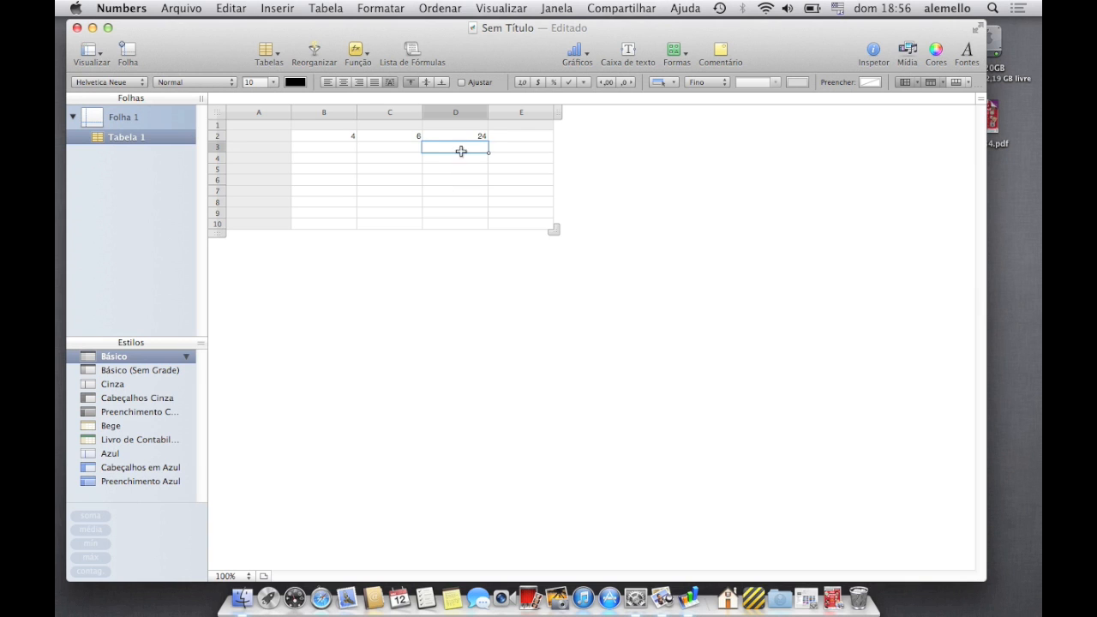
Divide the product by the first number with the formula =D2/B2 in cell D3.
text(=)
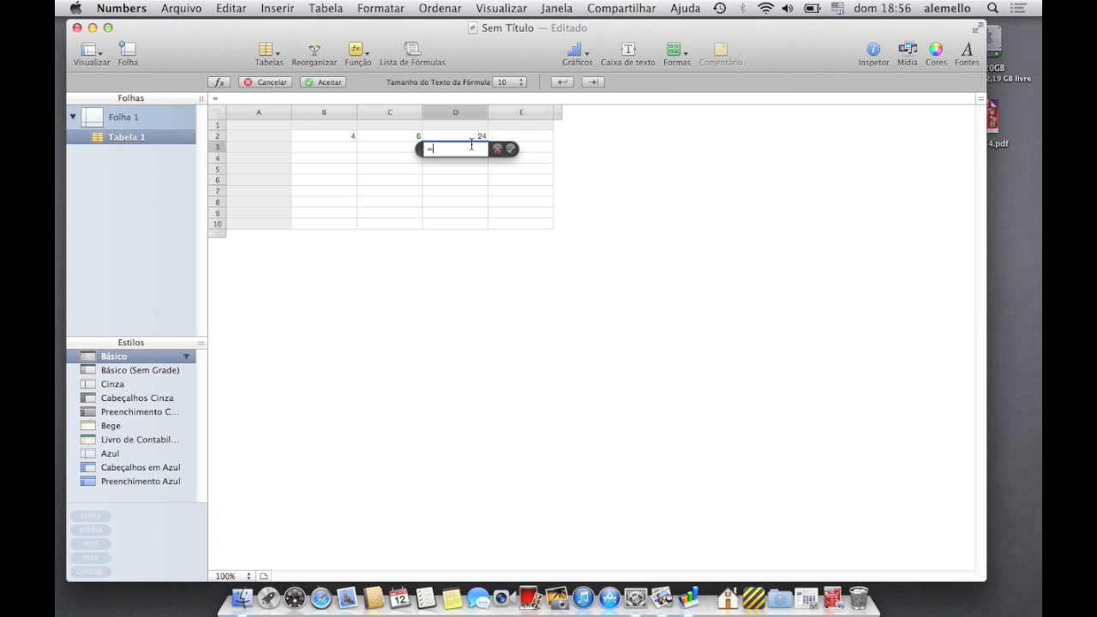
click(480, 137)
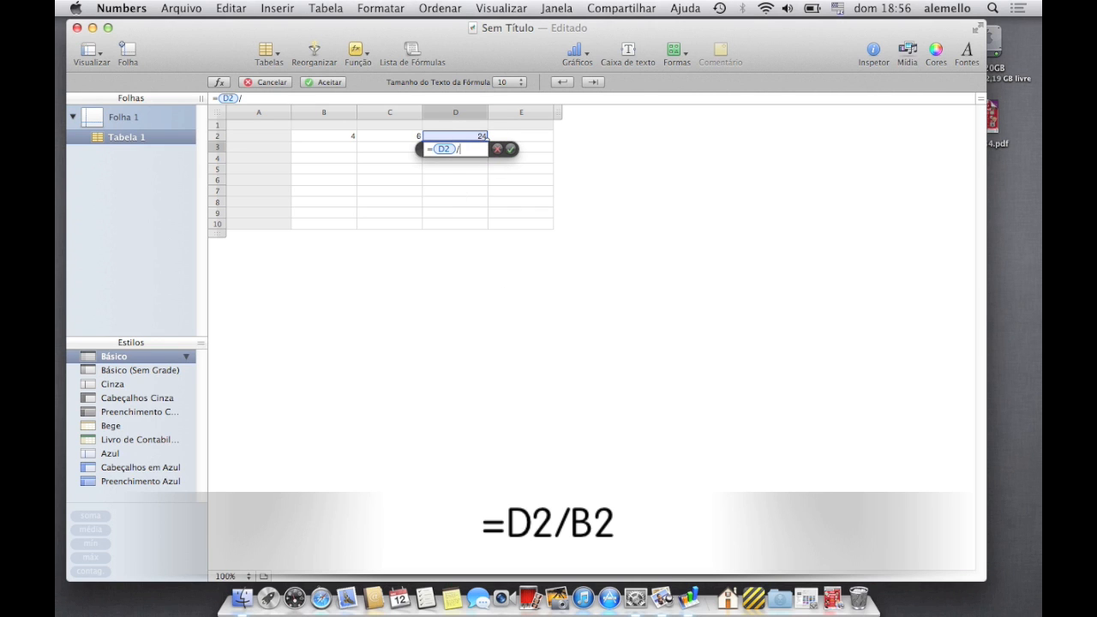
text(/)
click(347, 137)
key(Return)
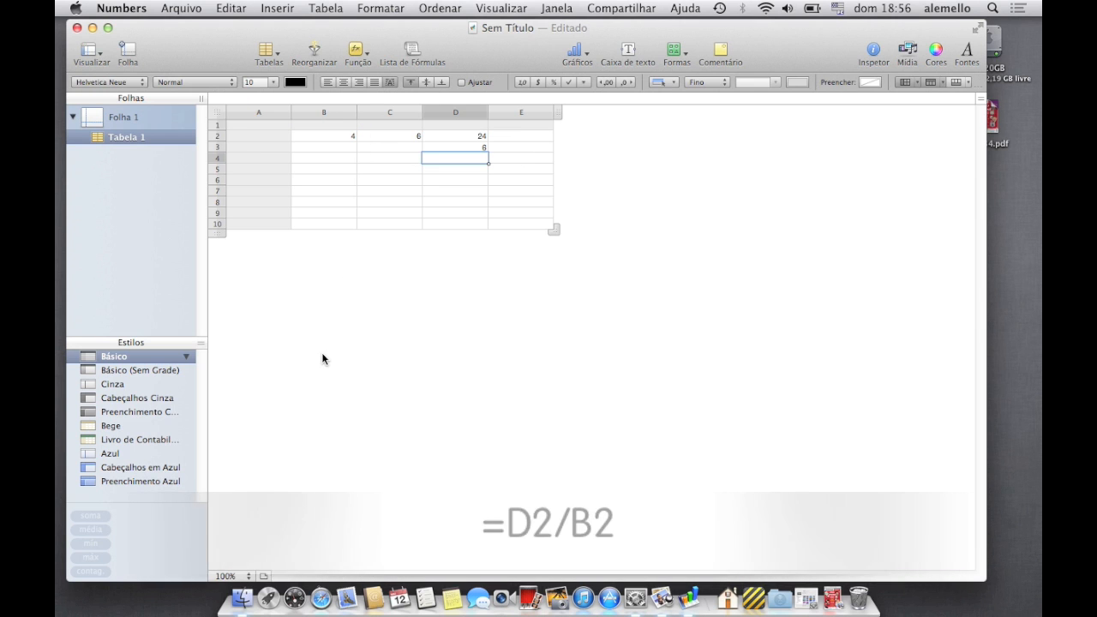
Clear the division formula from cell D3 and deselect it.
click(474, 148)
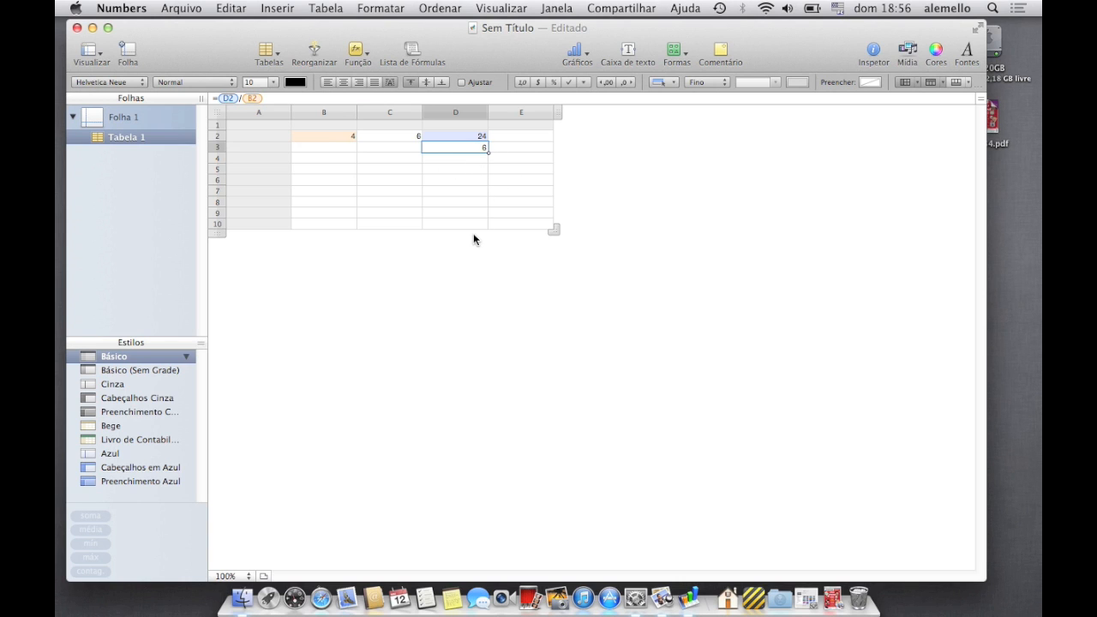
key(Escape)
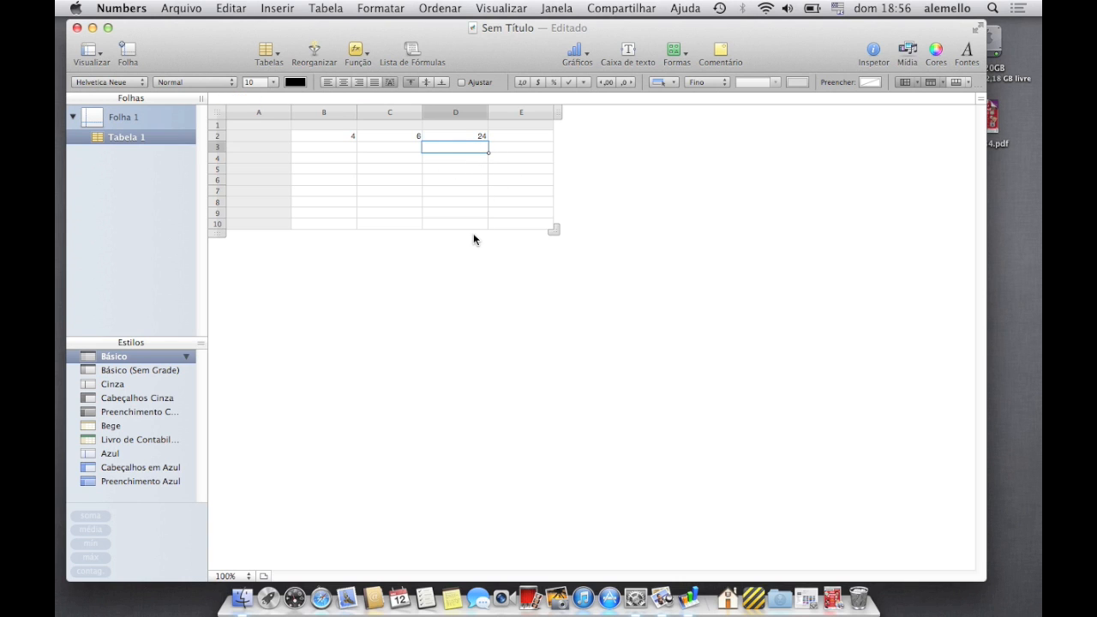
click(482, 180)
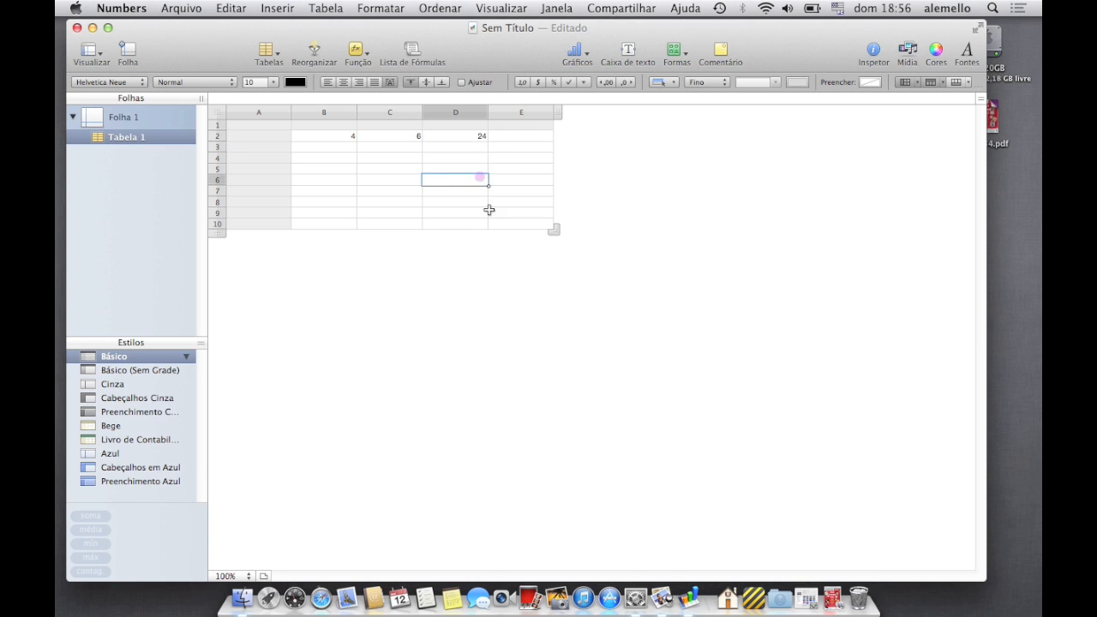
Try a decimal point by replacing the value in cell B2 with 4.3.
click(337, 136)
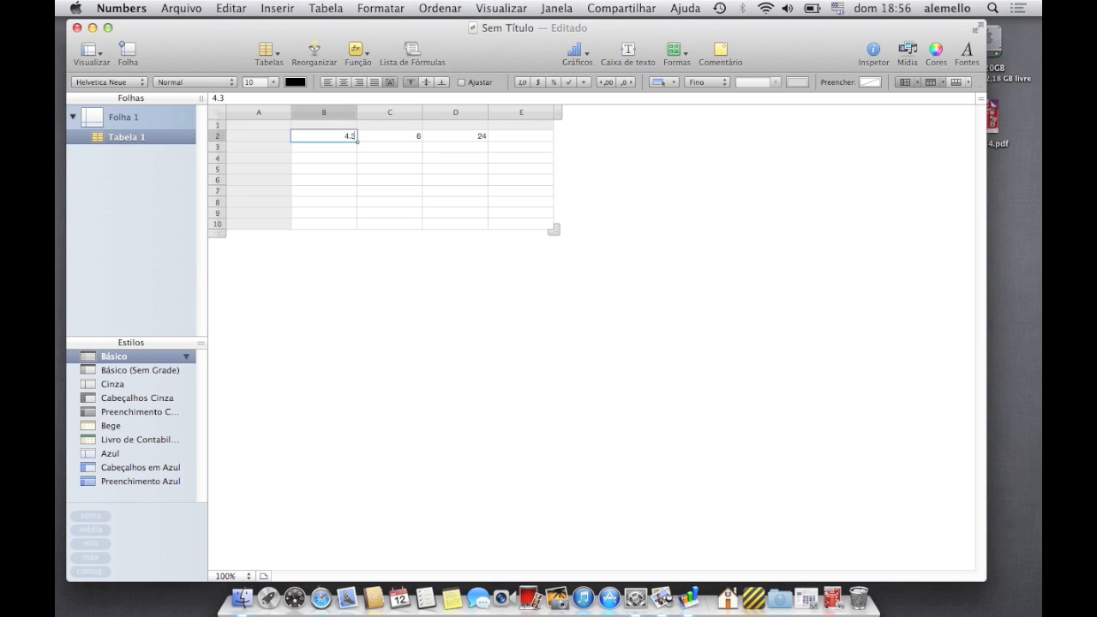
text(4.3)
key(Return)
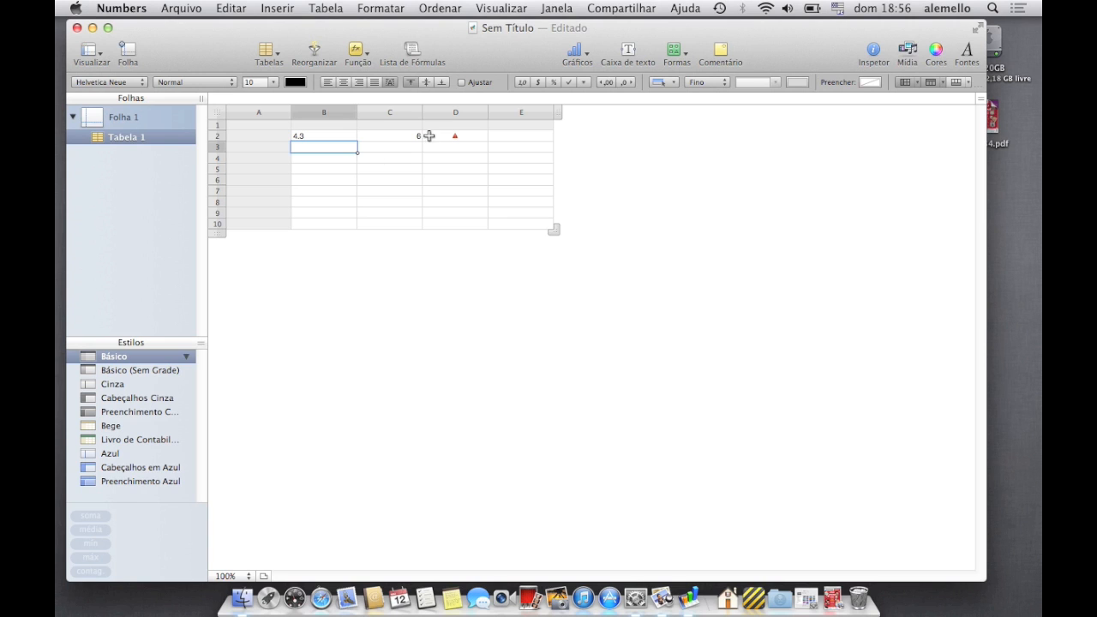
Set cell B2 to 4,3 with a comma as the decimal separator.
click(340, 133)
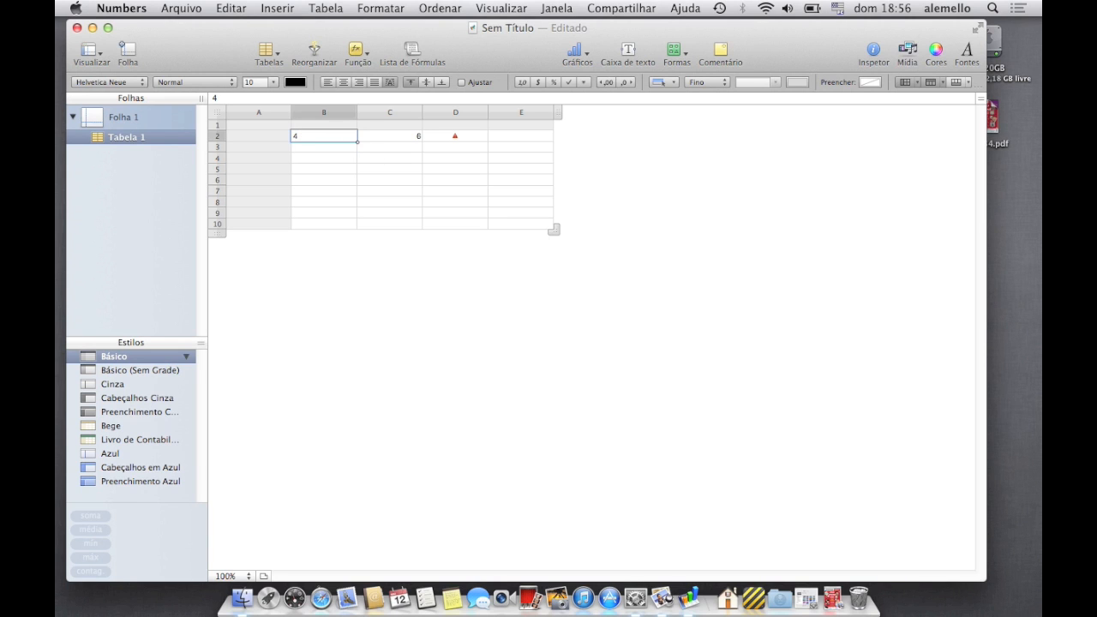
text(4,3)
key(Return)
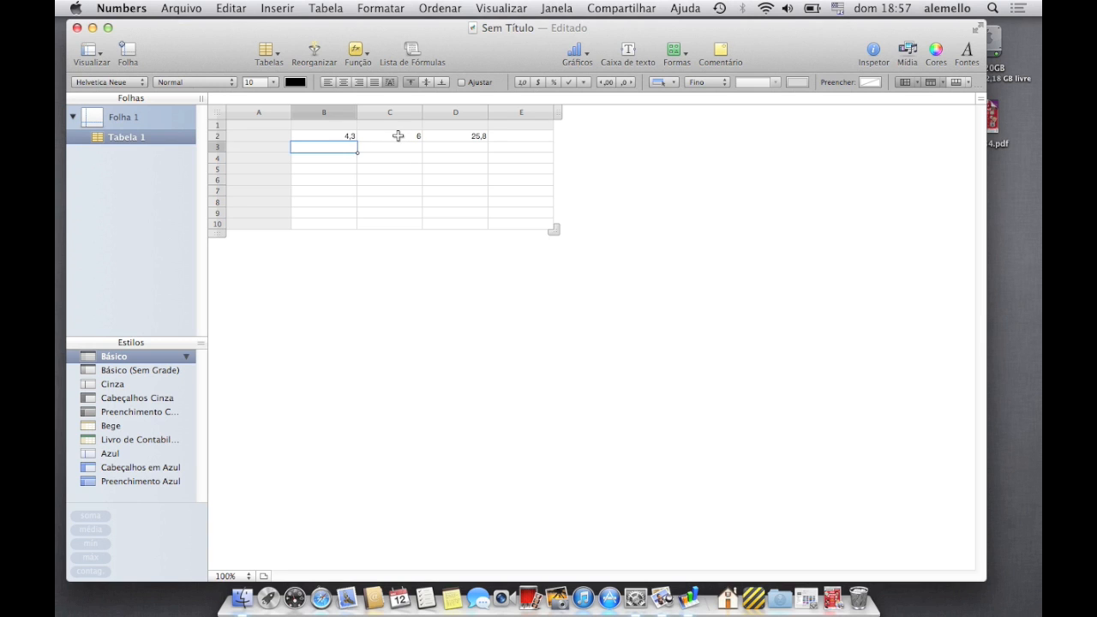
click(341, 137)
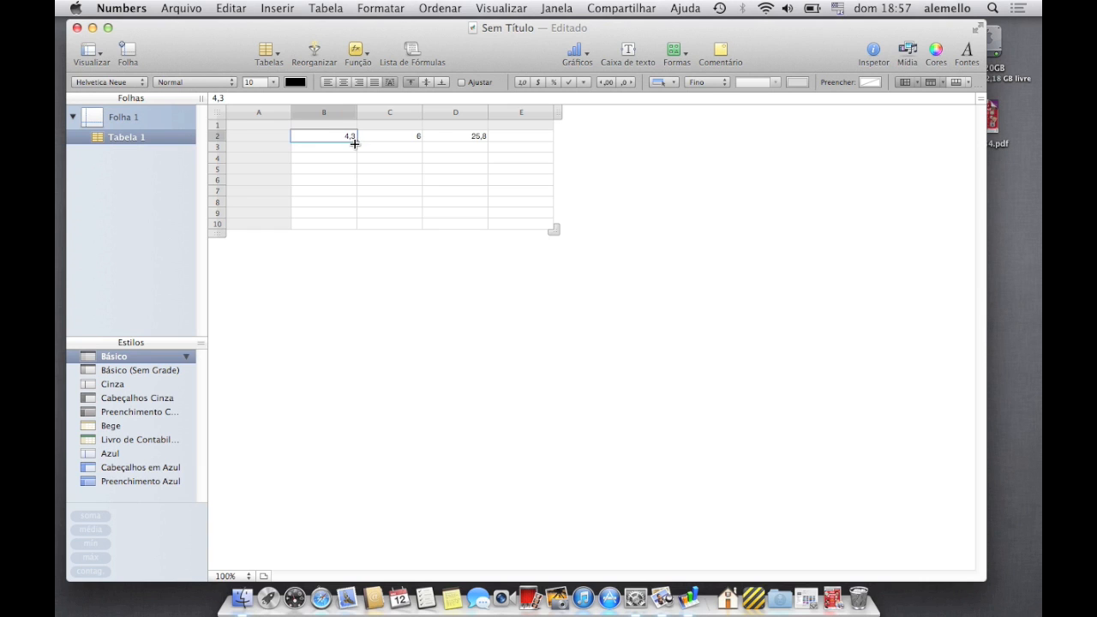
Label the columns in header row 1: objeto in A1, valor in B1, qtde. in C1 and total in D1.
click(331, 125)
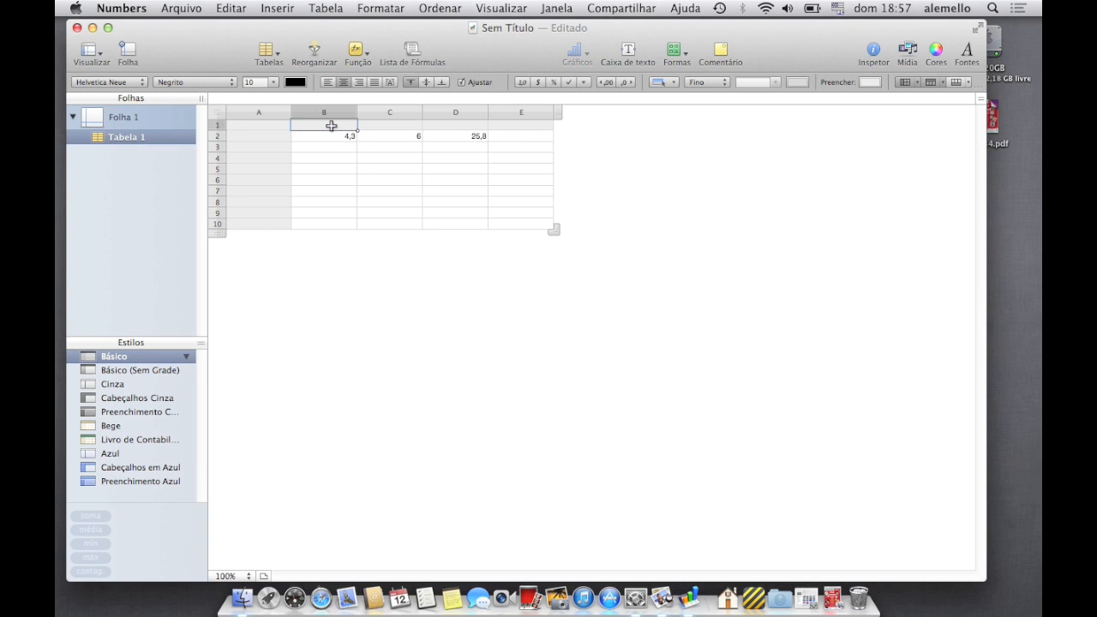
text(valor)
key(Tab)
key(Left)
key(Left)
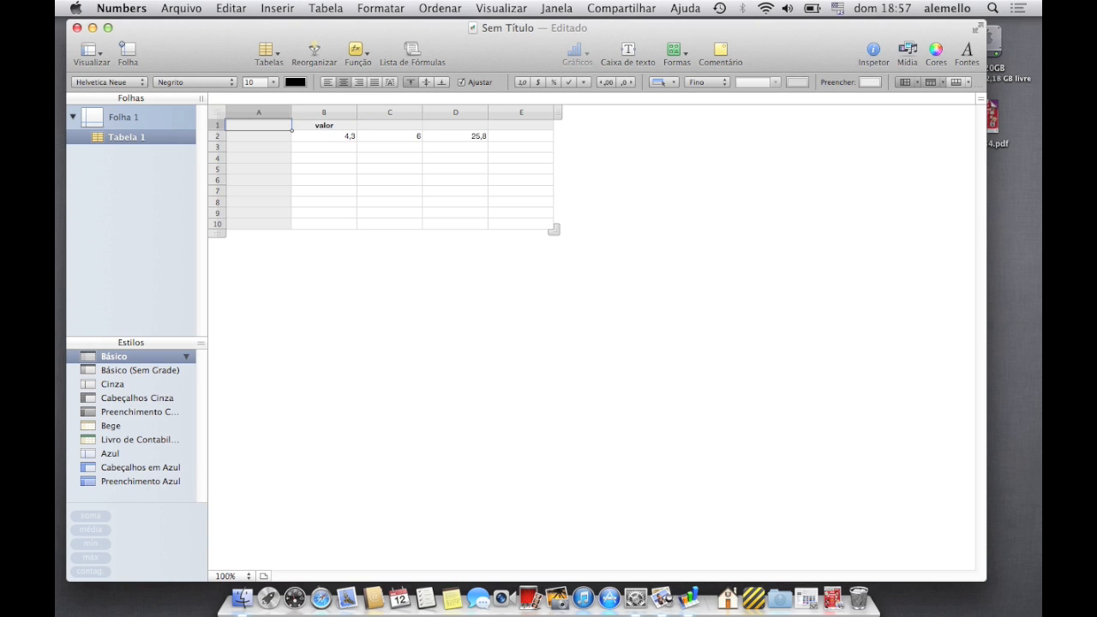
text(objeto)
key(Tab)
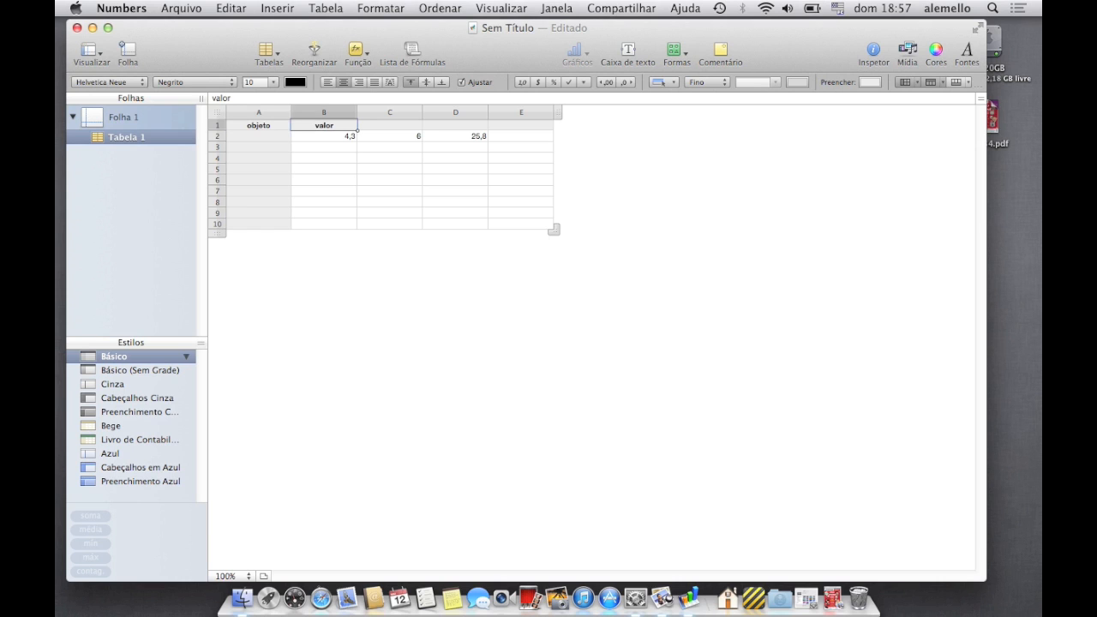
key(Tab)
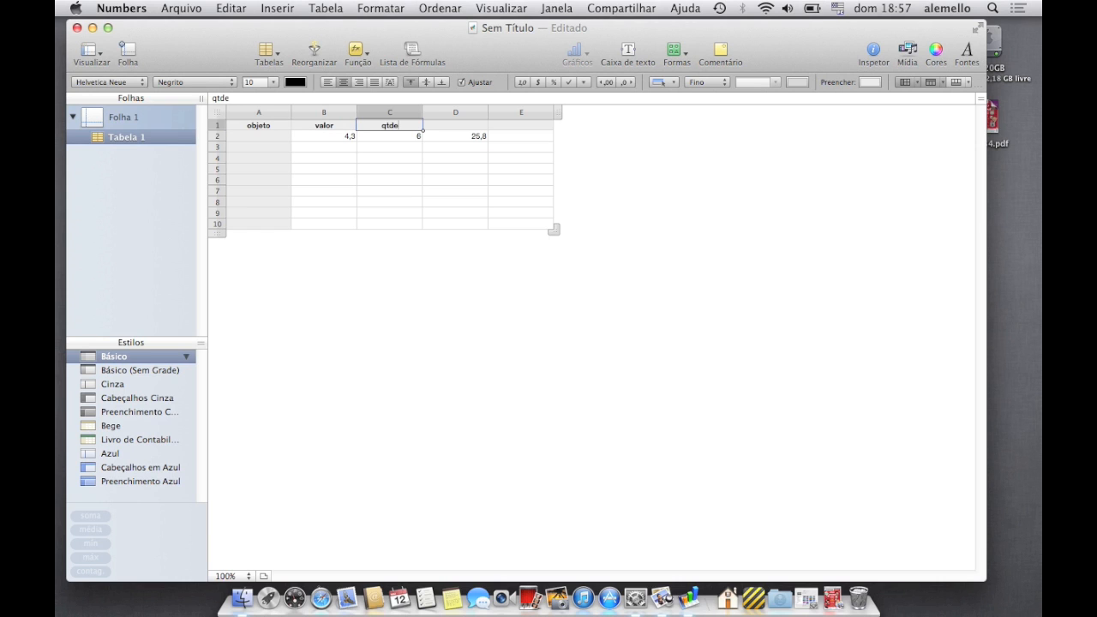
key(Tab)
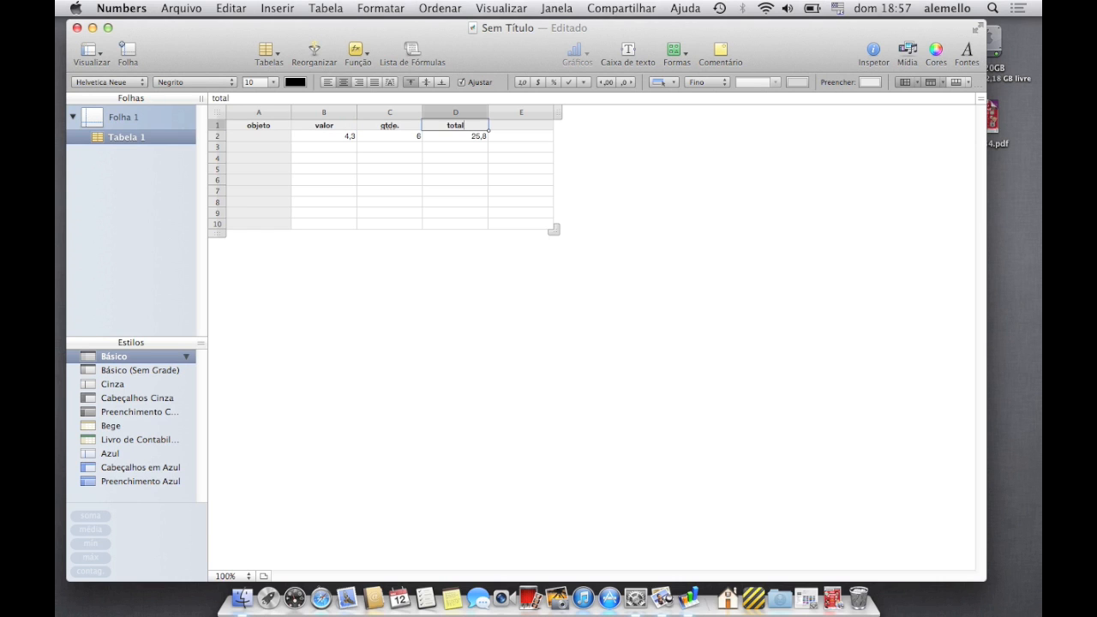
key(Return)
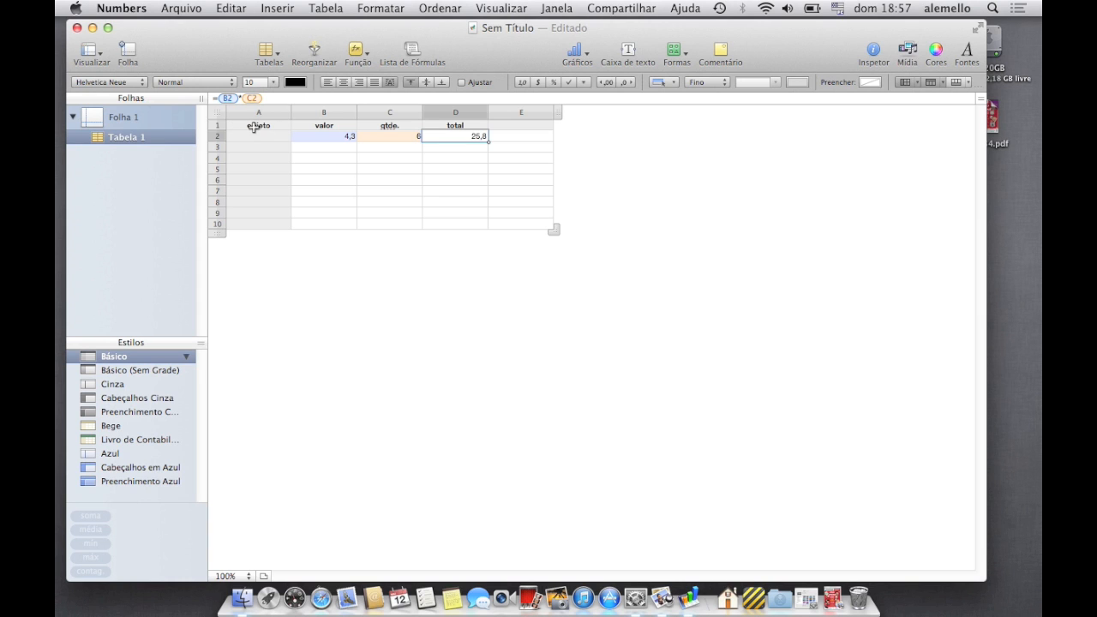
click(323, 126)
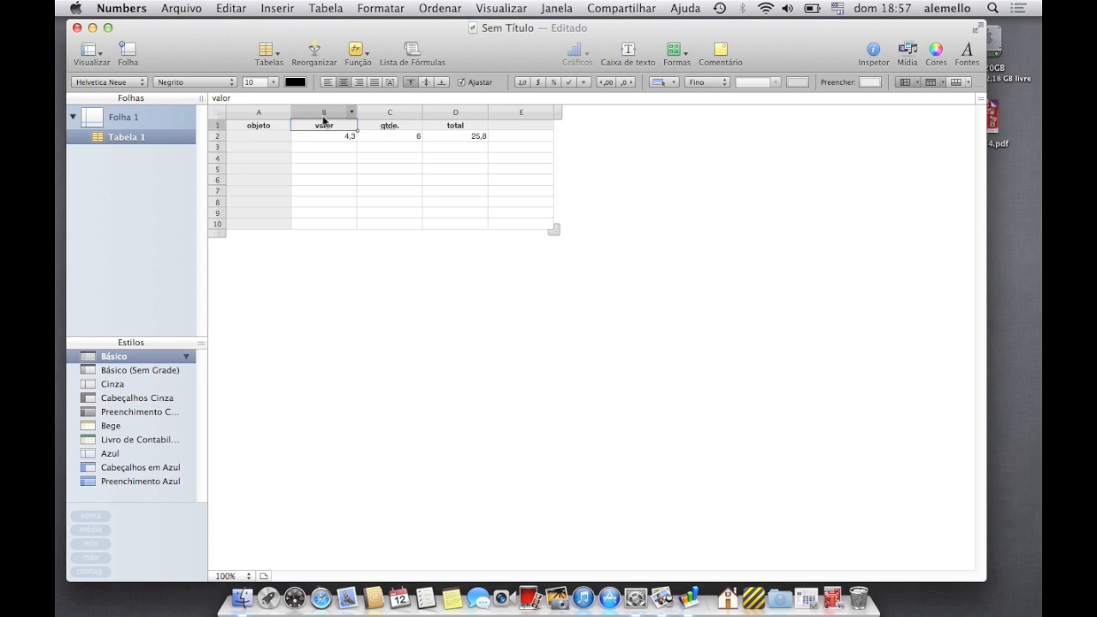
Enter obj1 as the first item in cell A2 under the objeto header.
click(387, 126)
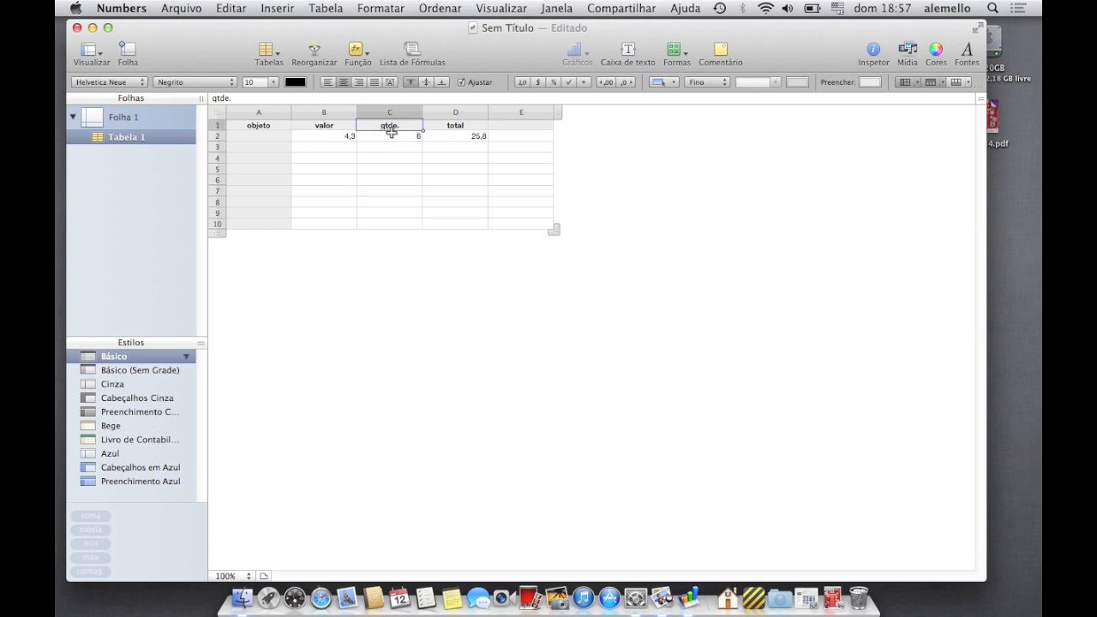
click(446, 125)
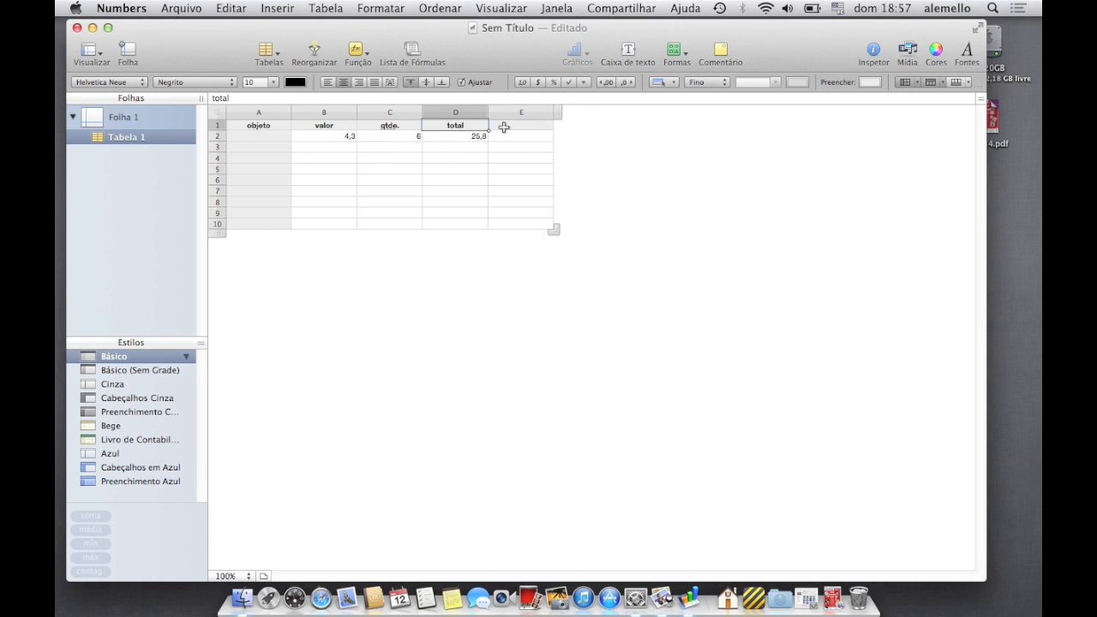
click(257, 138)
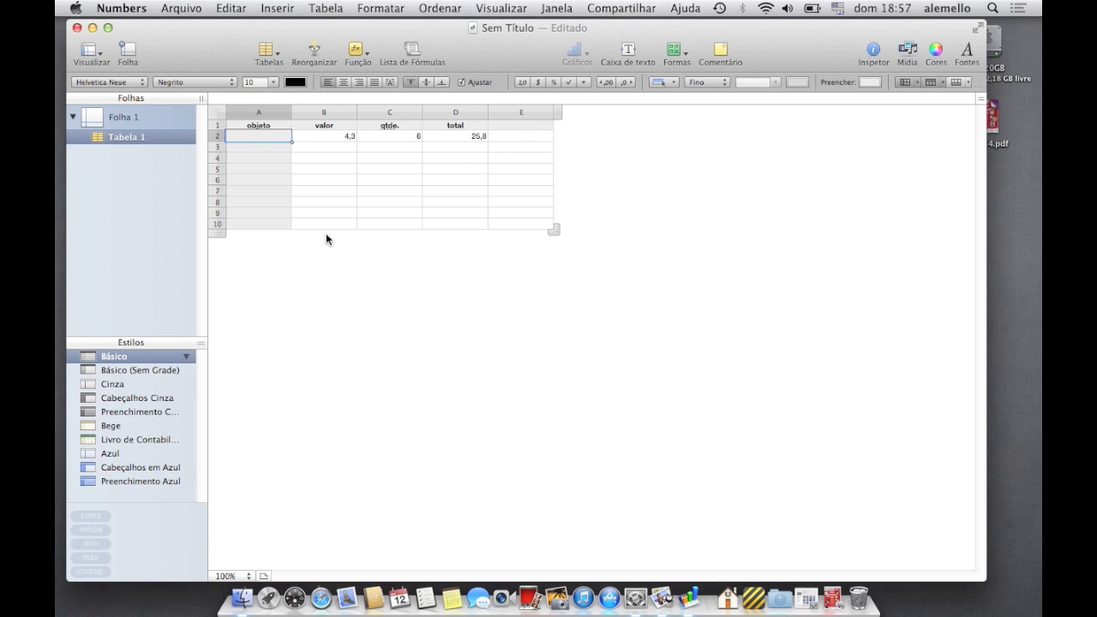
text(obj1)
key(Return)
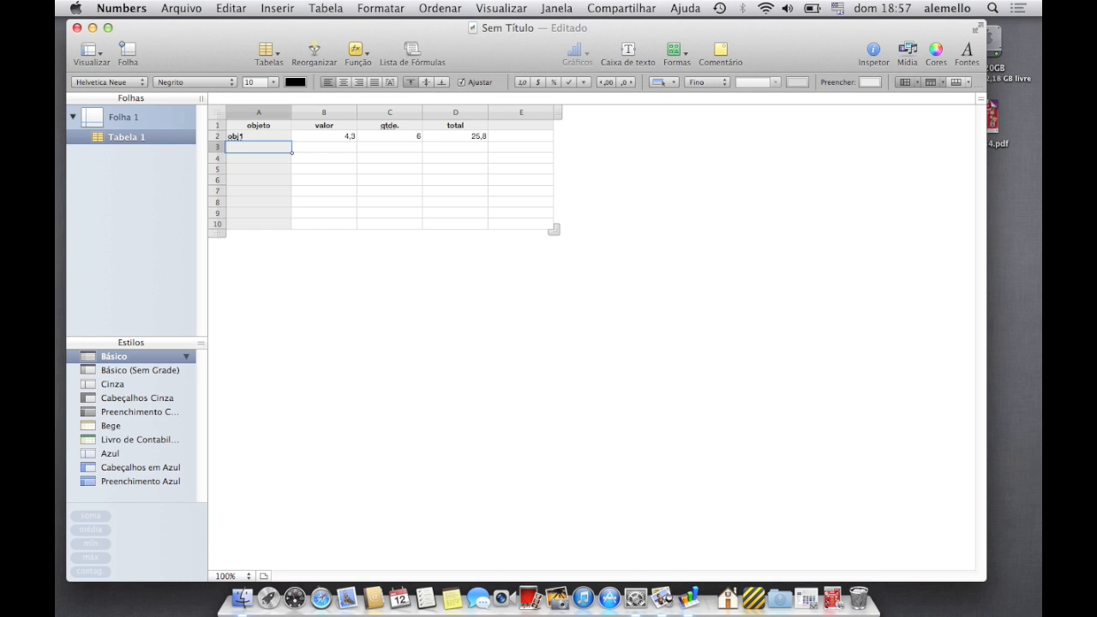
Step through the obj1 row to examine its value, quantity and total formula.
key(Up)
key(Right)
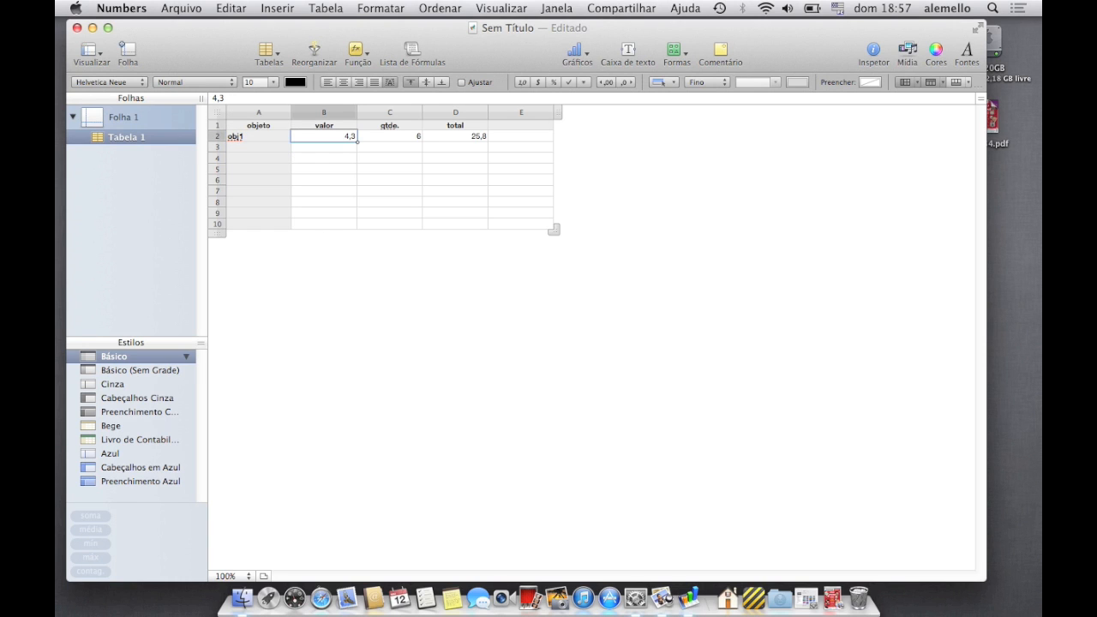
key(Right)
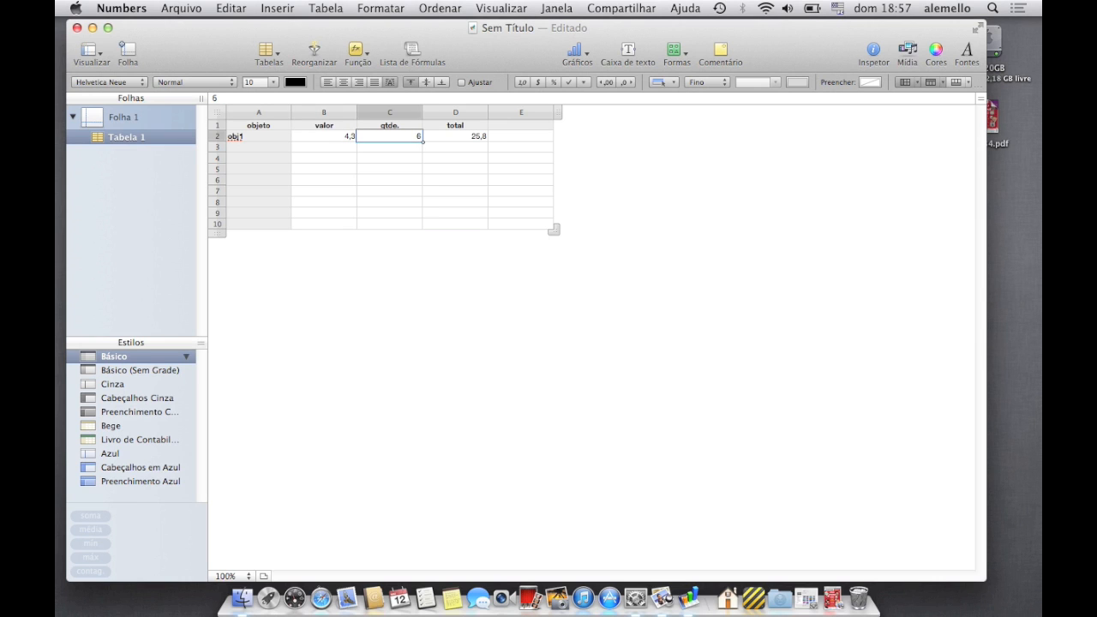
key(Right)
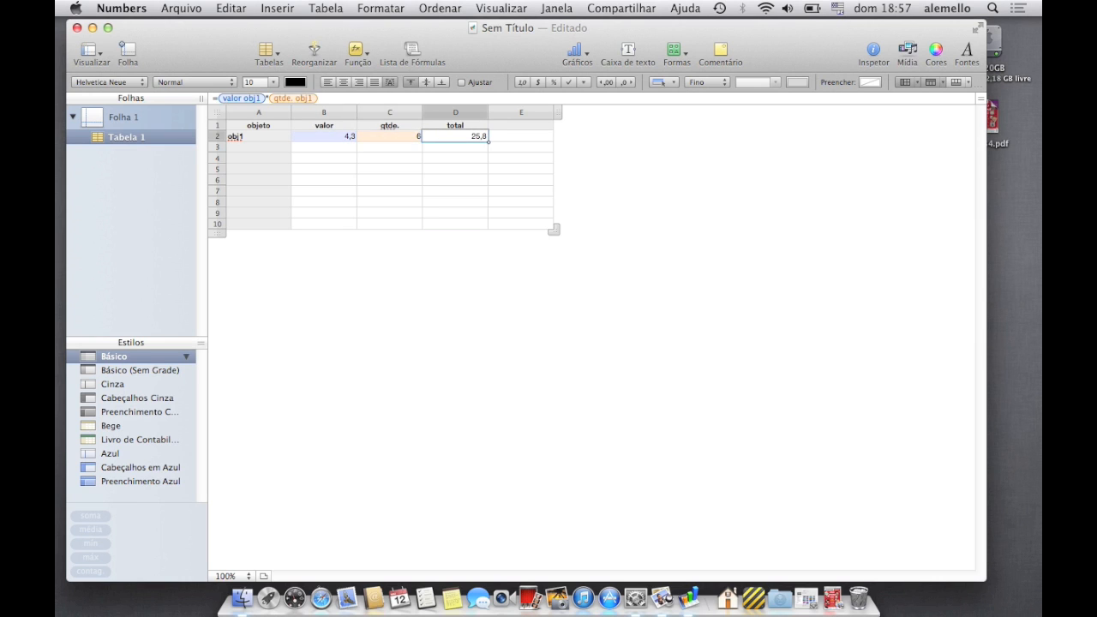
key(Left)
key(Left)
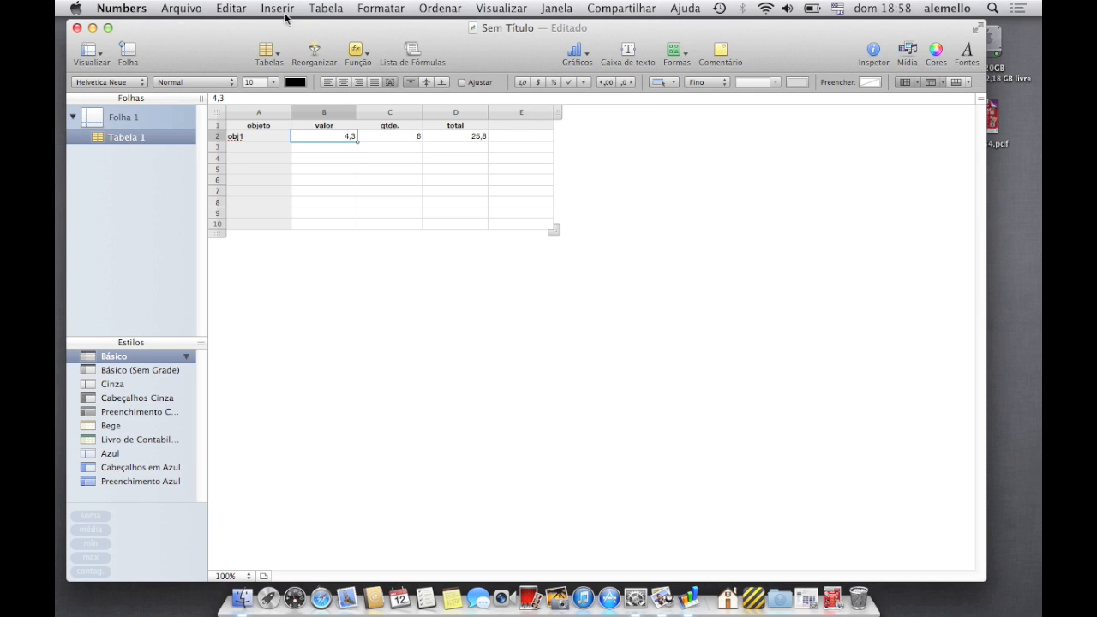
Hide the format bar and show it again.
click(489, 11)
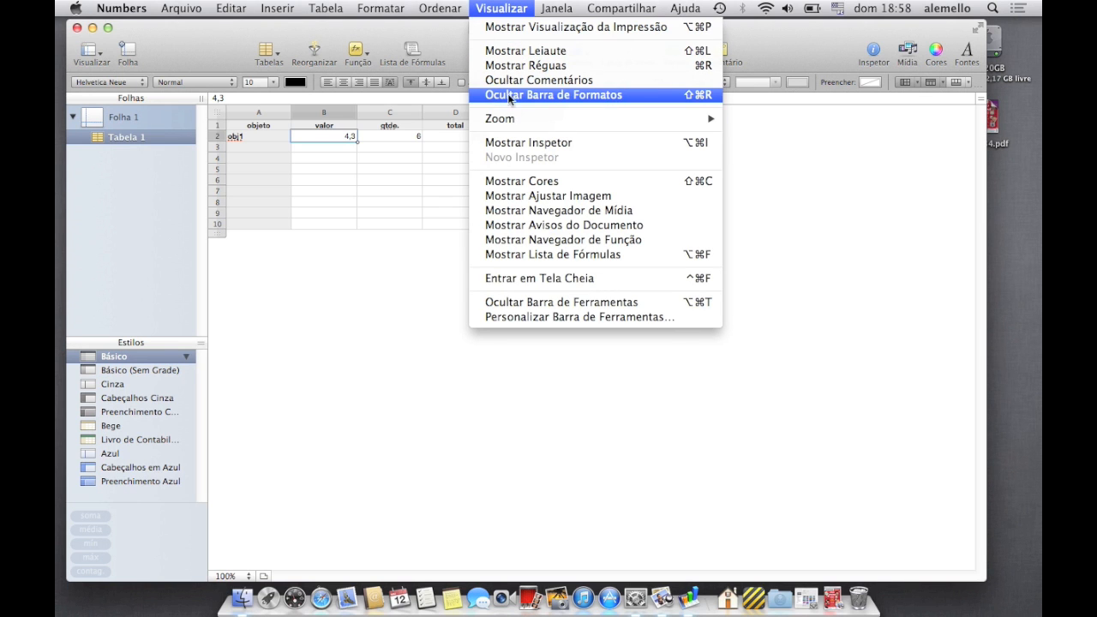
click(497, 95)
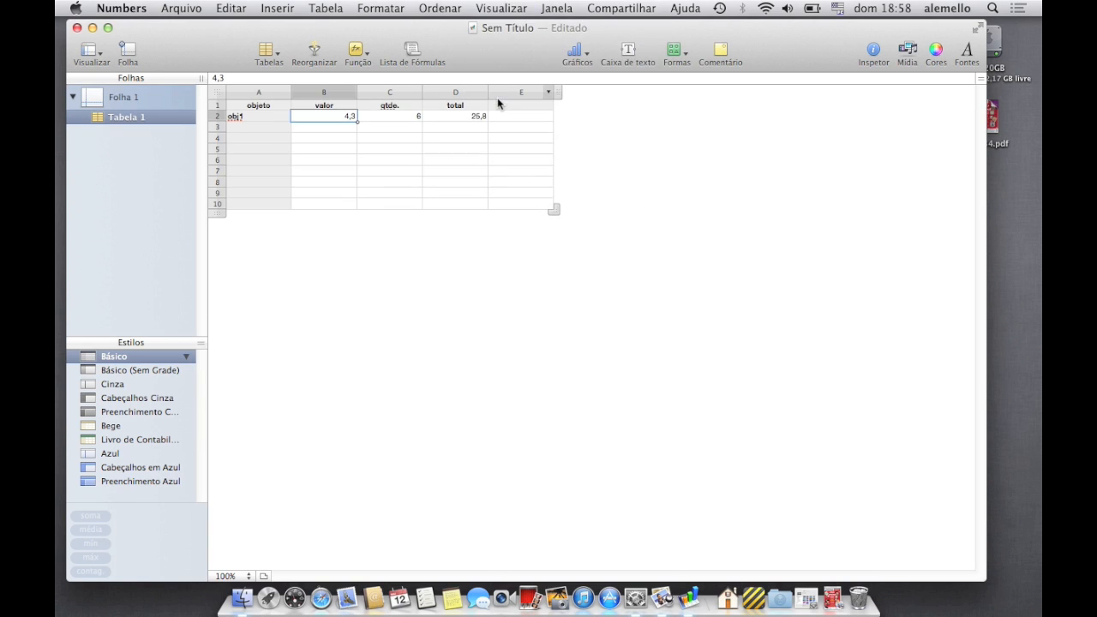
click(504, 11)
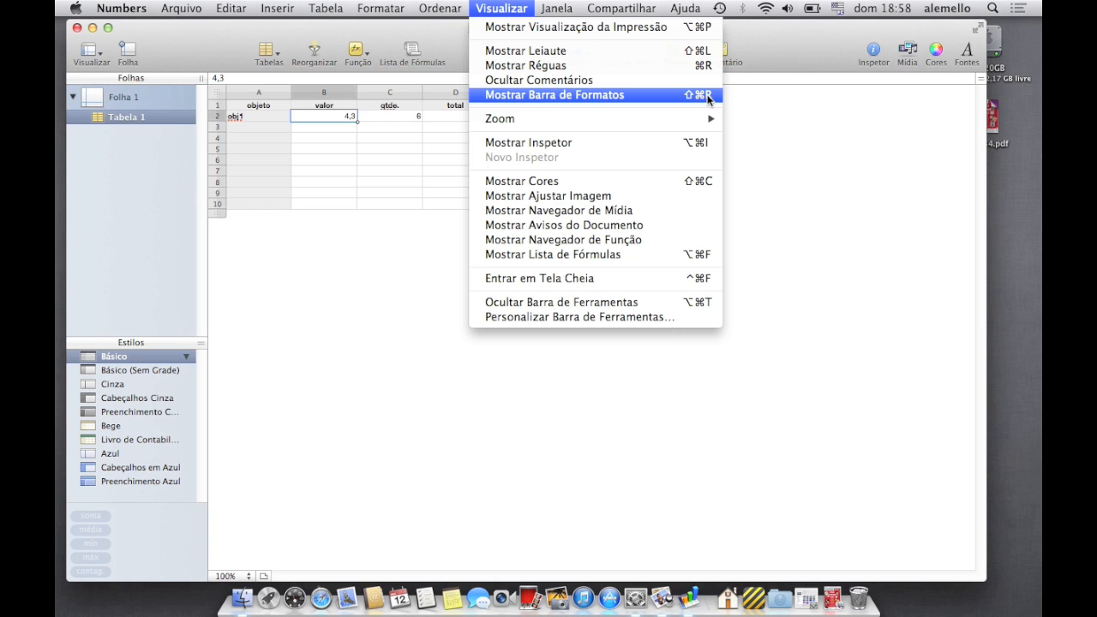
click(673, 96)
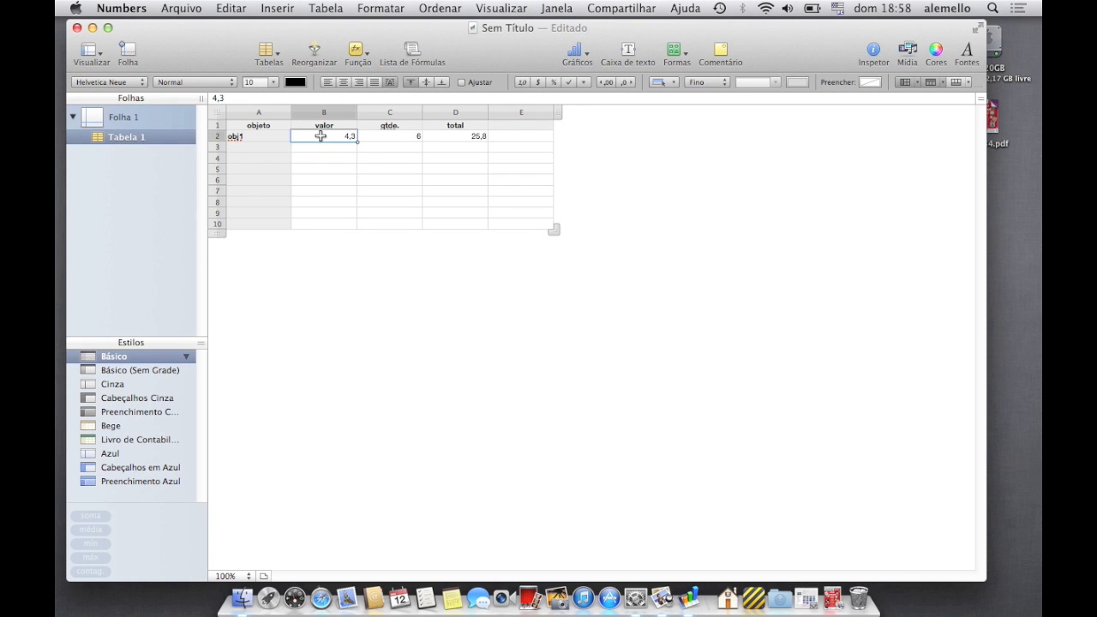
Format the obj1 value in cell B2 as currency and check the total in D2.
click(321, 133)
click(539, 83)
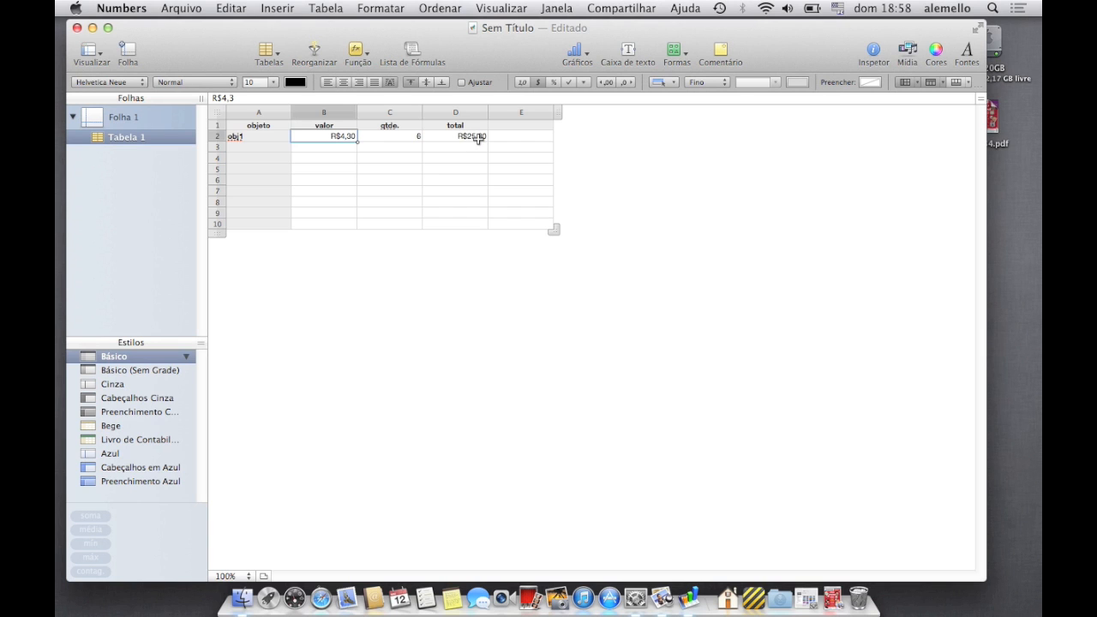
click(437, 139)
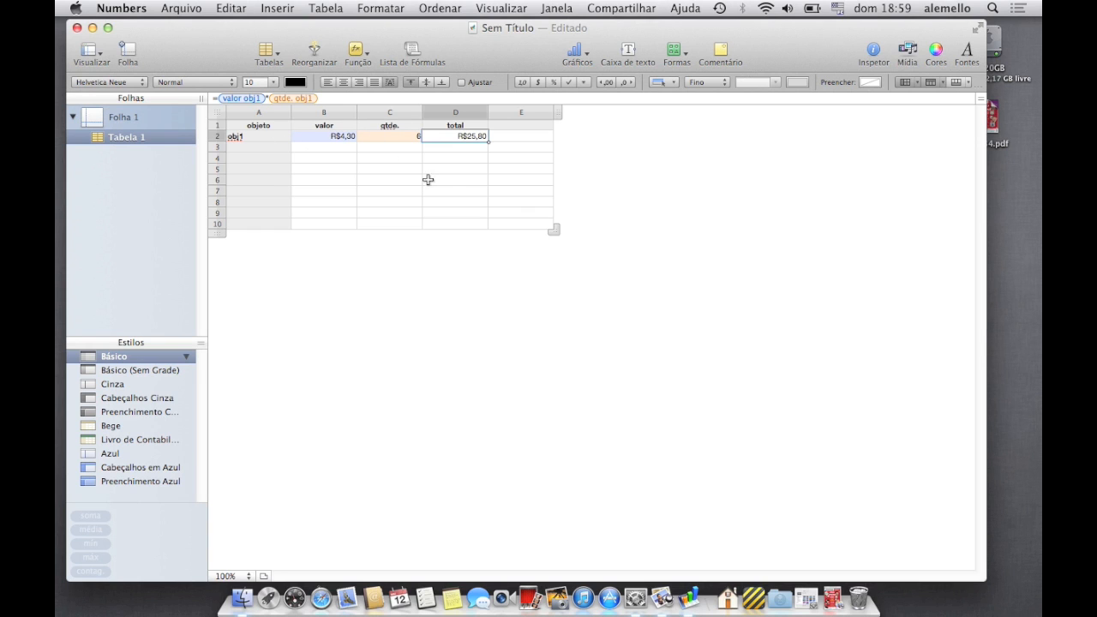
click(520, 126)
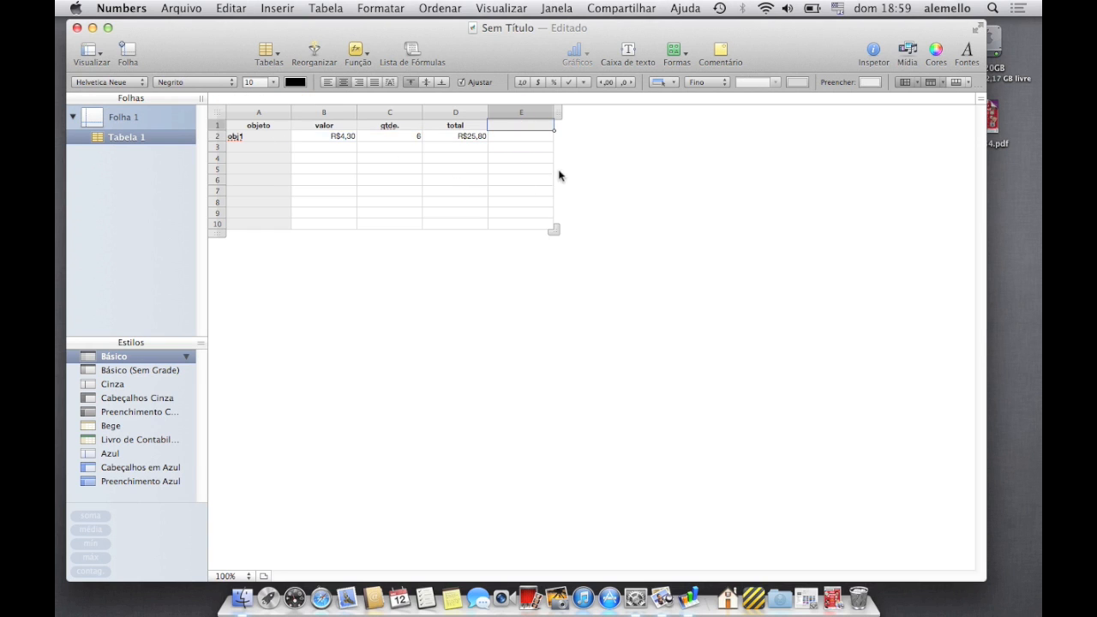
Fill row 3 with obj2 in the objeto column, value 12,30 and quantity 16.
click(256, 148)
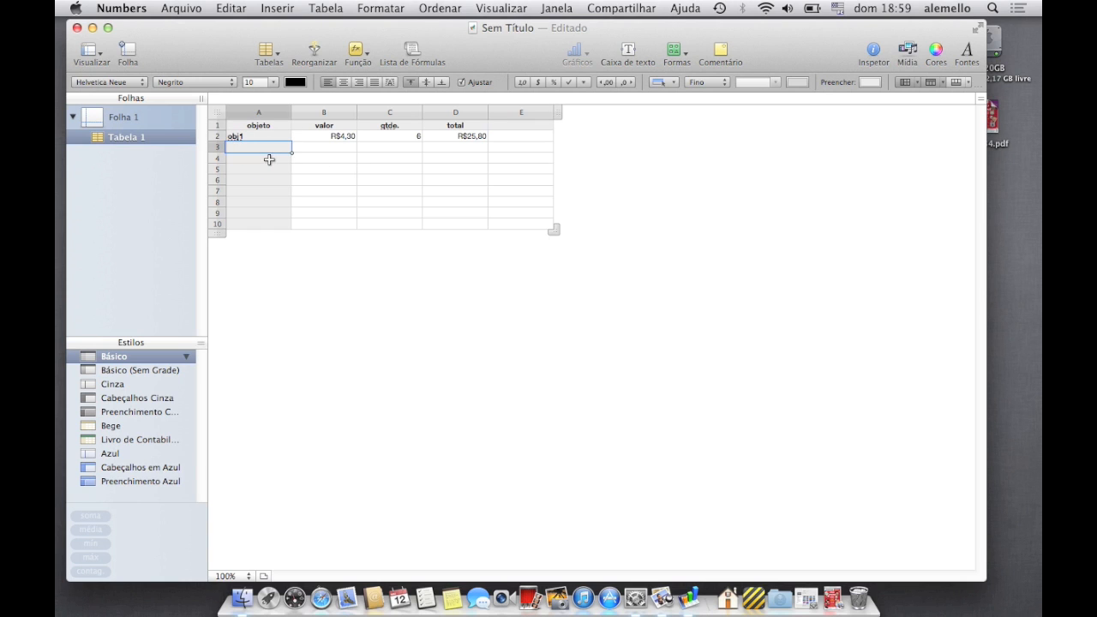
text(obj2)
key(Tab)
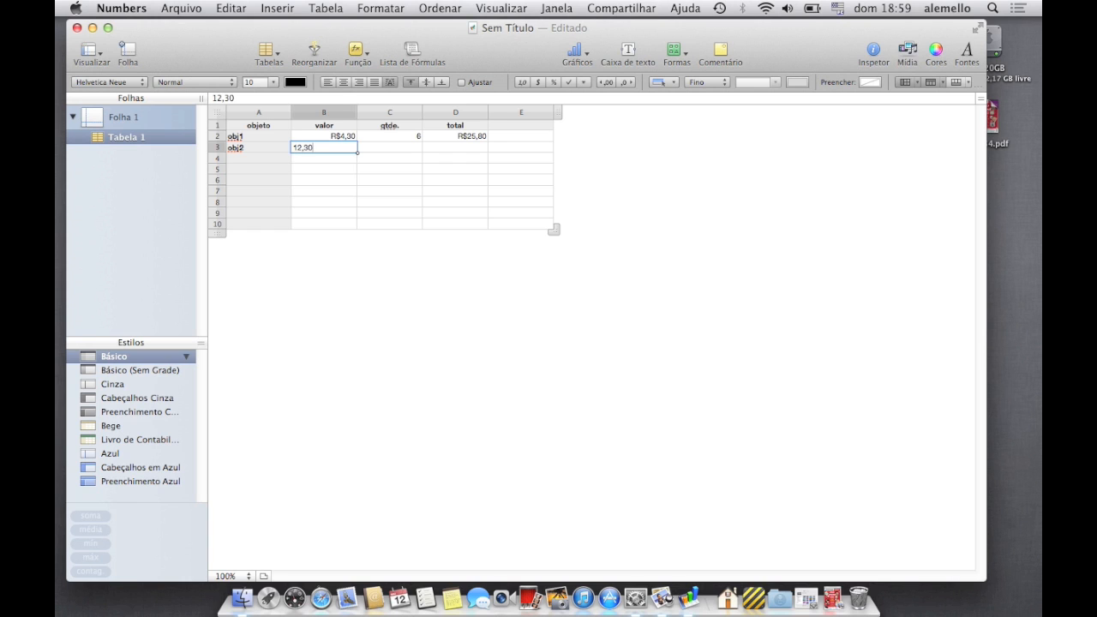
key(Tab)
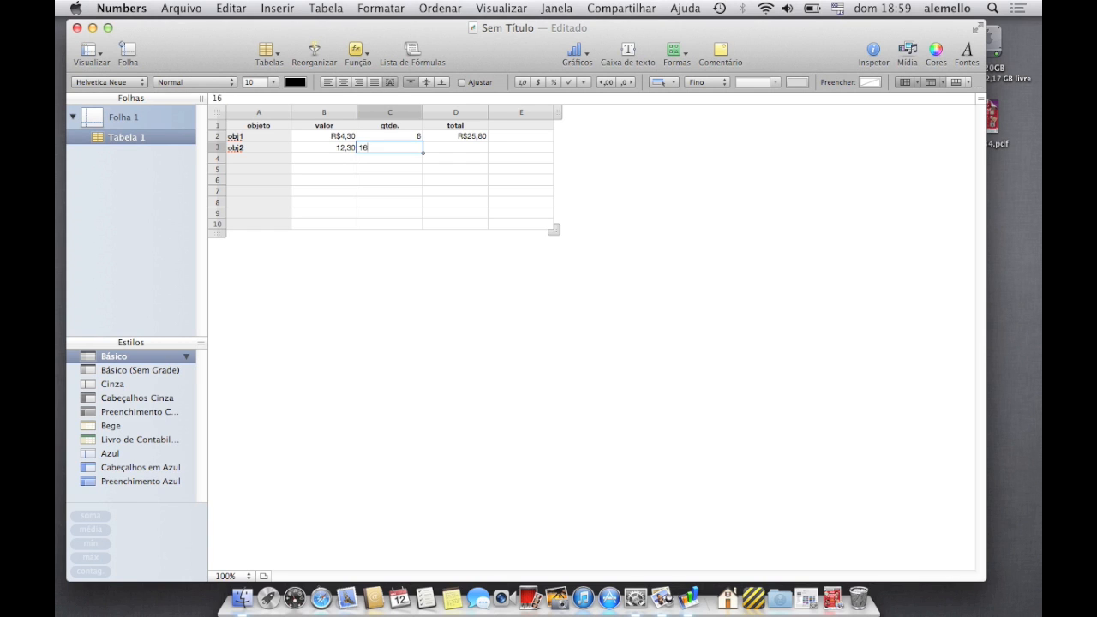
key(Tab)
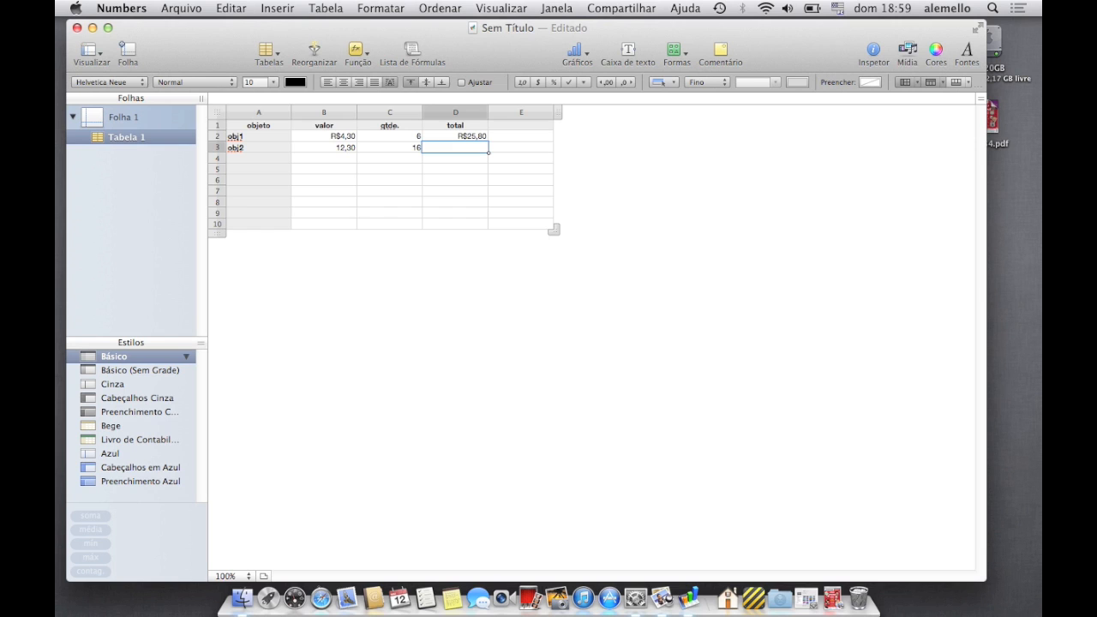
Copy the total formula from cell D2 down through D10.
click(452, 139)
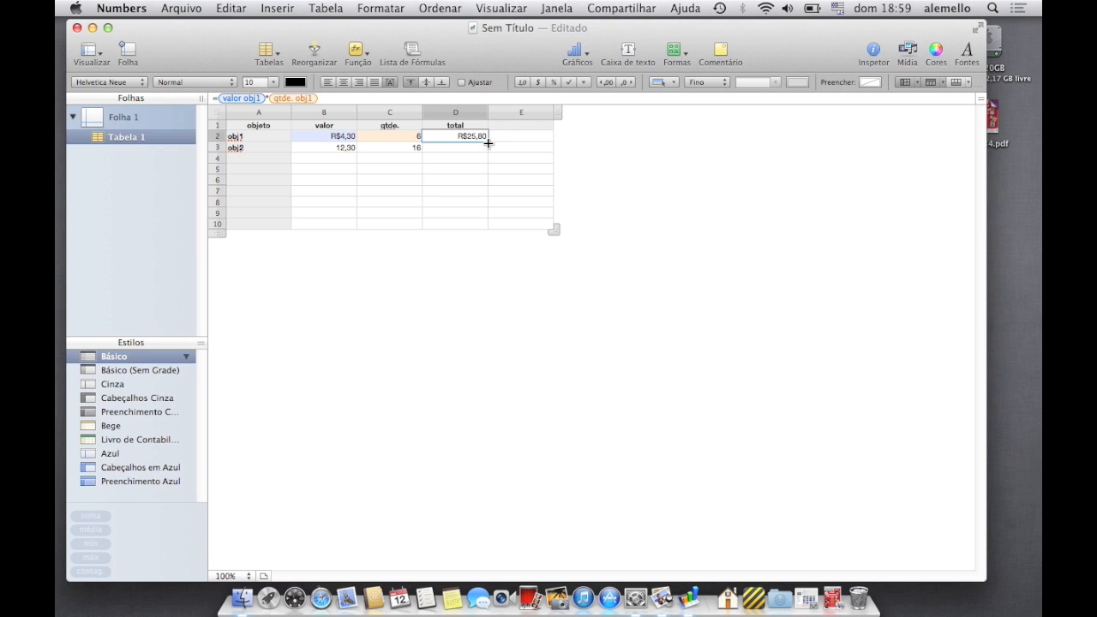
drag(487, 143, 477, 225)
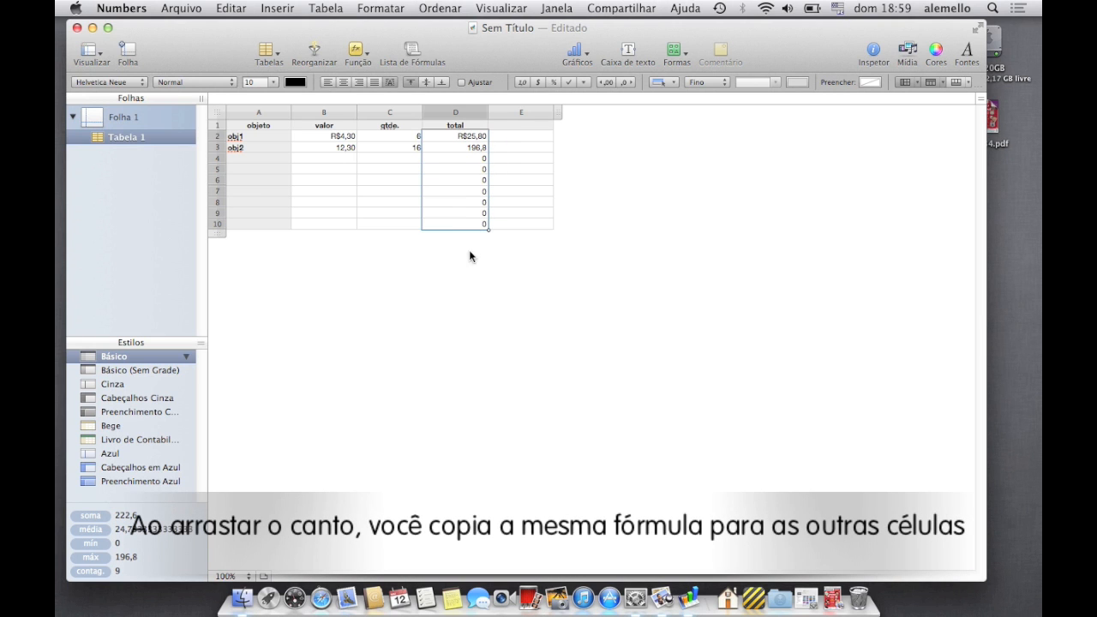
click(343, 147)
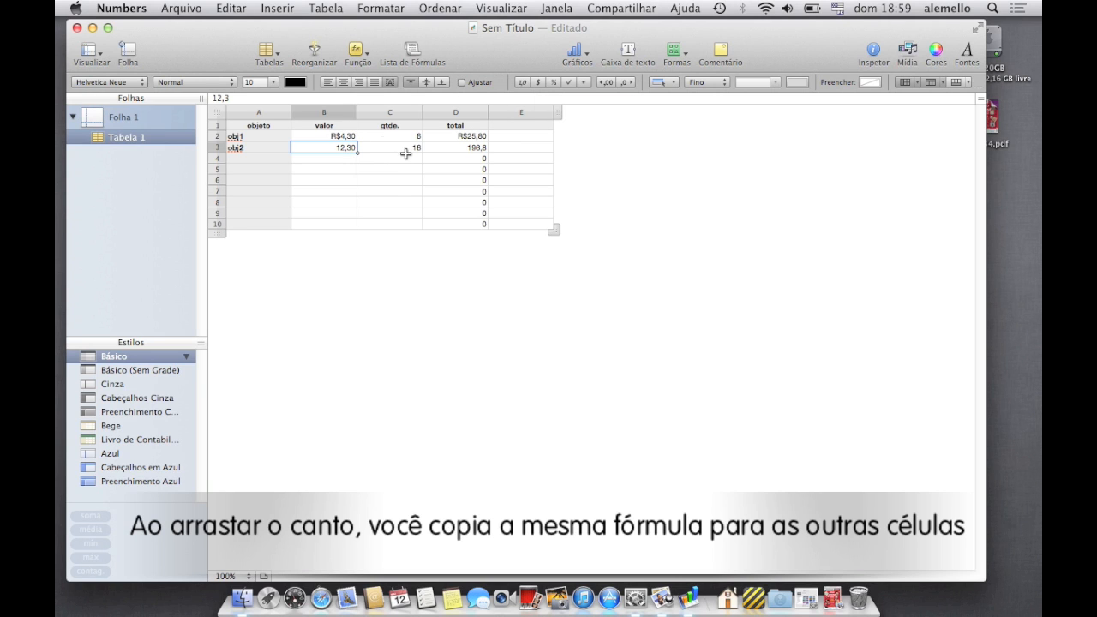
Format the valor column cells B2 to B10 as currency.
click(307, 138)
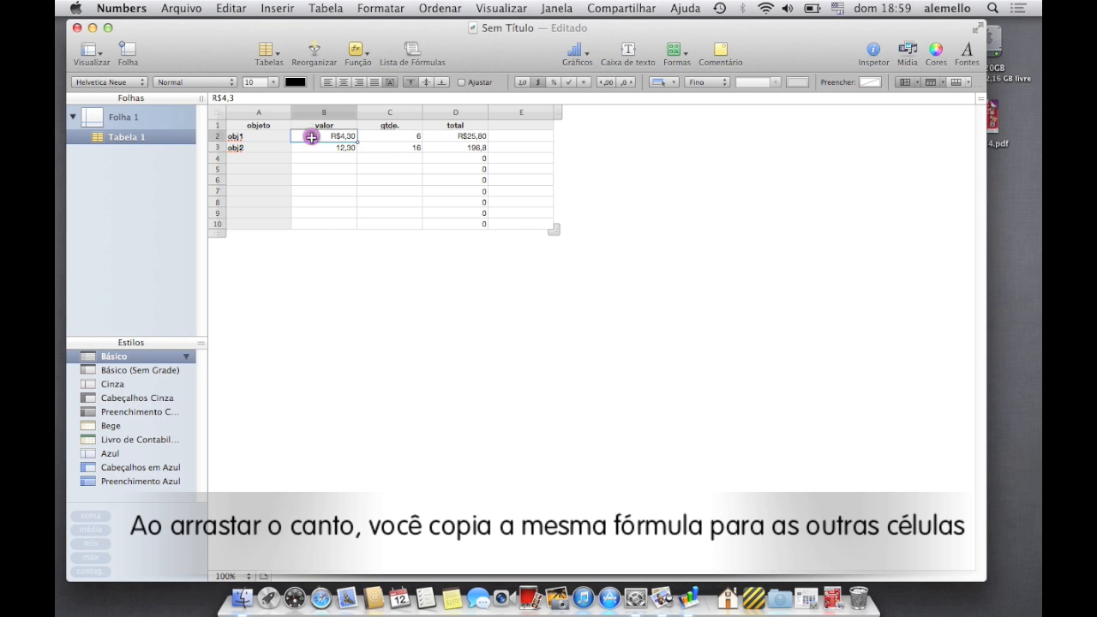
drag(311, 140, 322, 224)
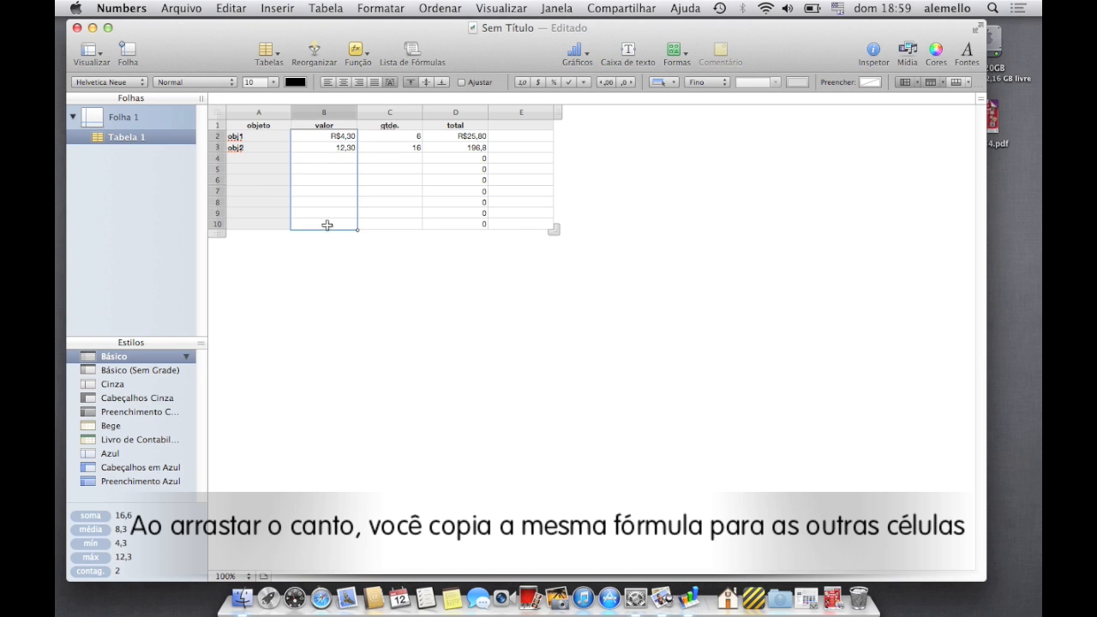
click(538, 81)
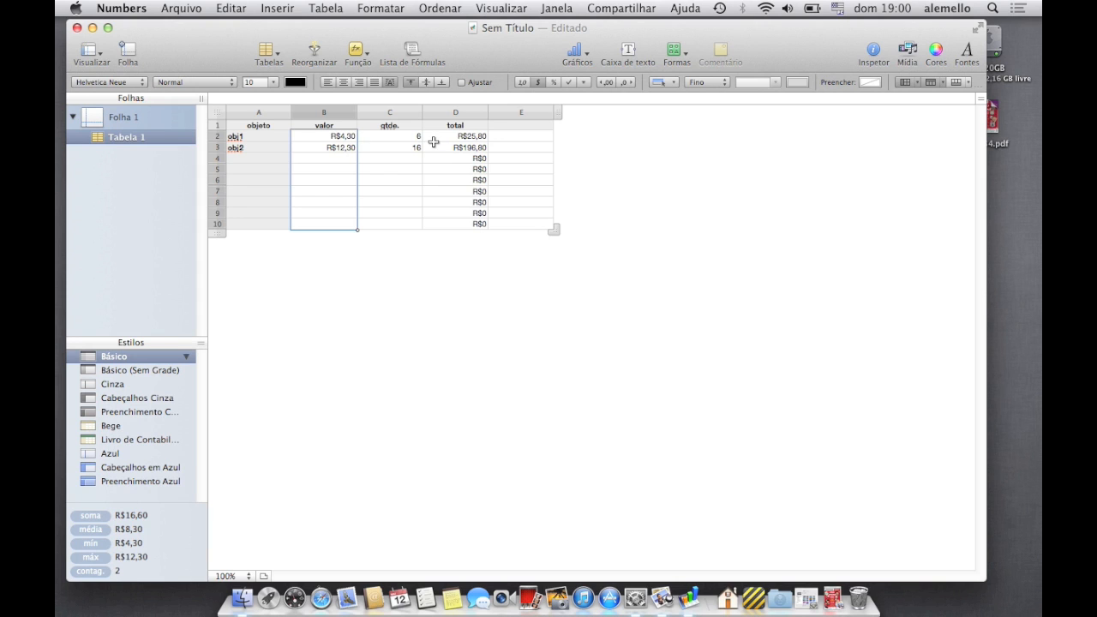
Select the header cells A1 to E1 and the header column A1 to A10 to examine the table's header areas.
click(240, 126)
drag(497, 127, 262, 125)
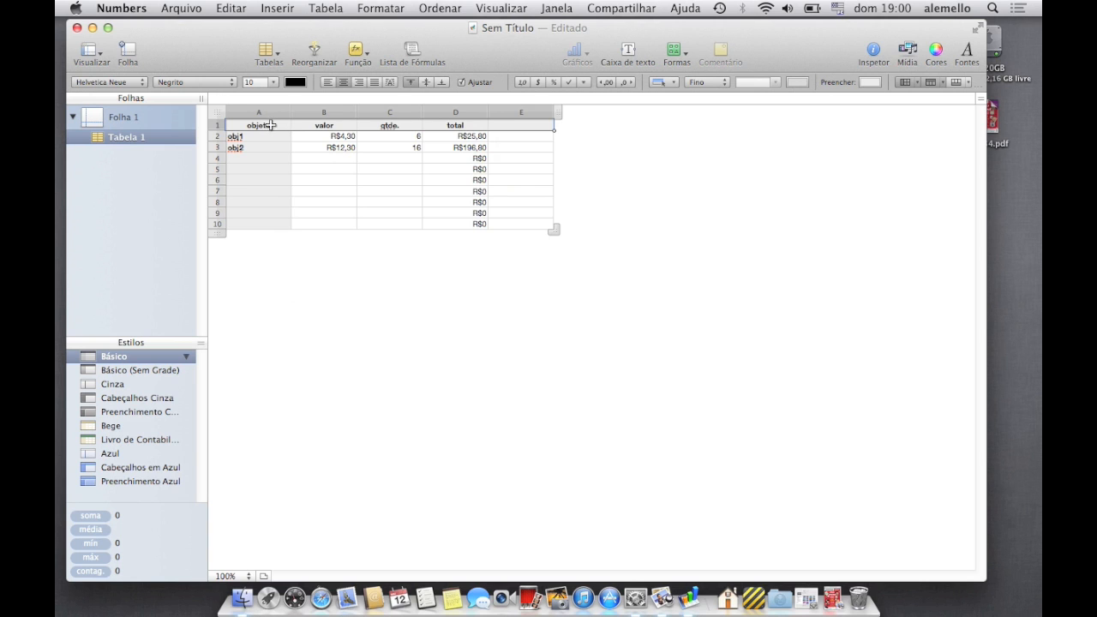
click(269, 124)
drag(265, 222, 476, 124)
click(258, 125)
click(272, 124)
click(270, 224)
drag(270, 223, 502, 125)
drag(258, 125, 247, 243)
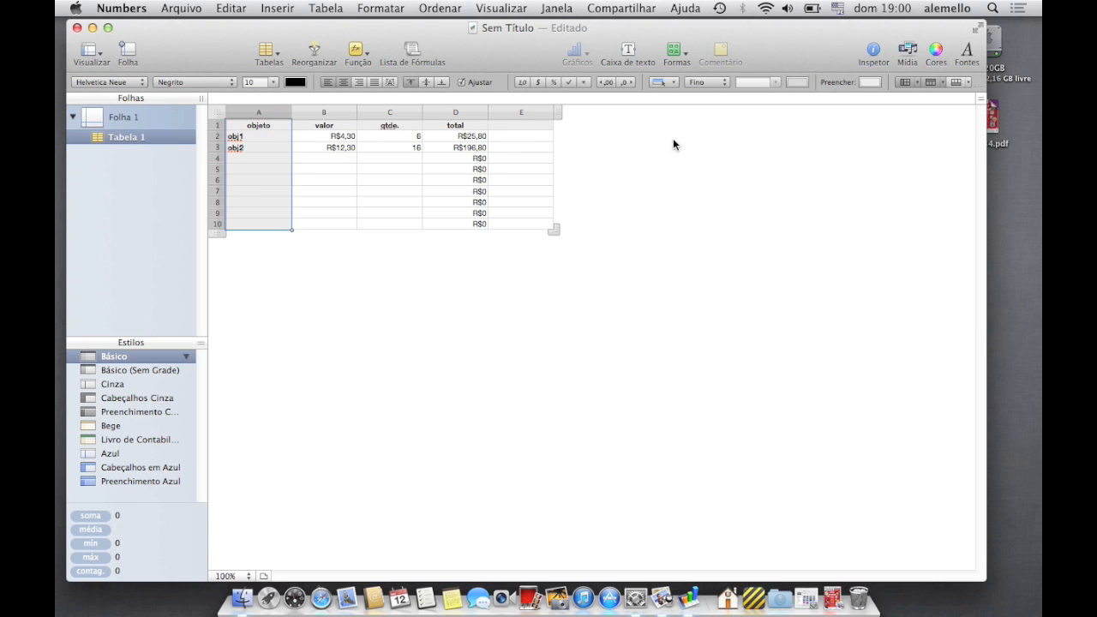
Examine the options for the number of header columns and header rows, leaving both at 1.
click(915, 83)
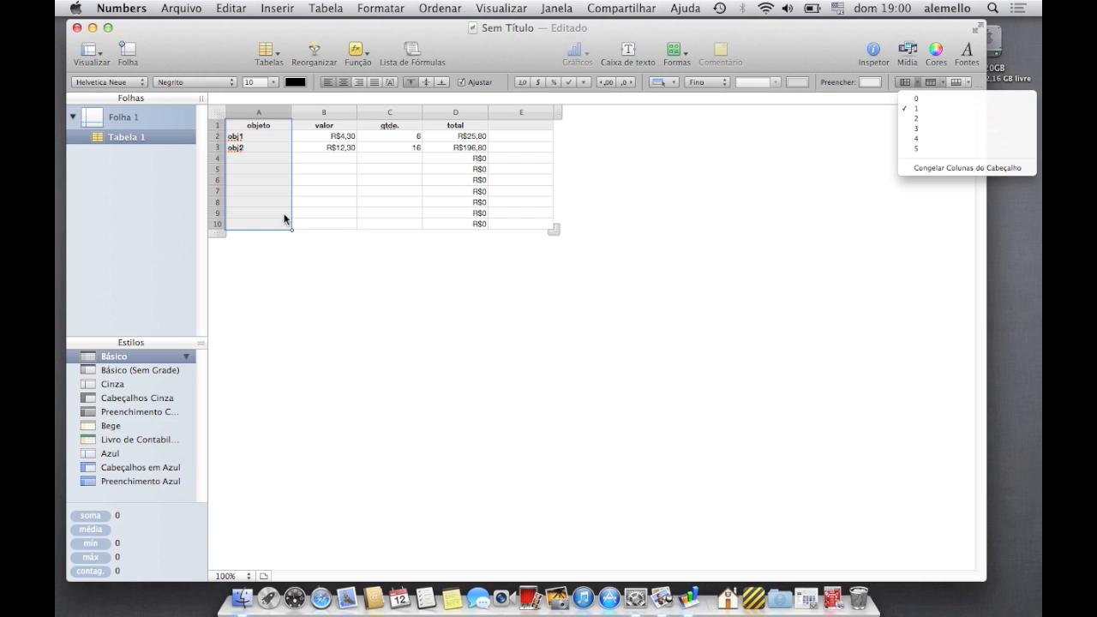
click(934, 83)
click(933, 83)
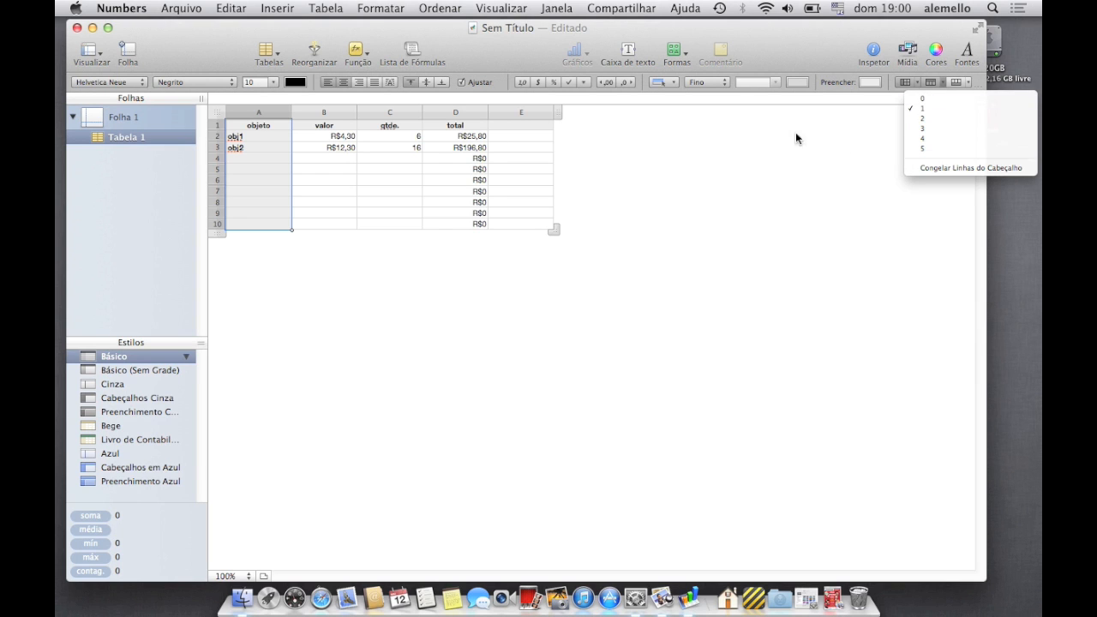
click(695, 148)
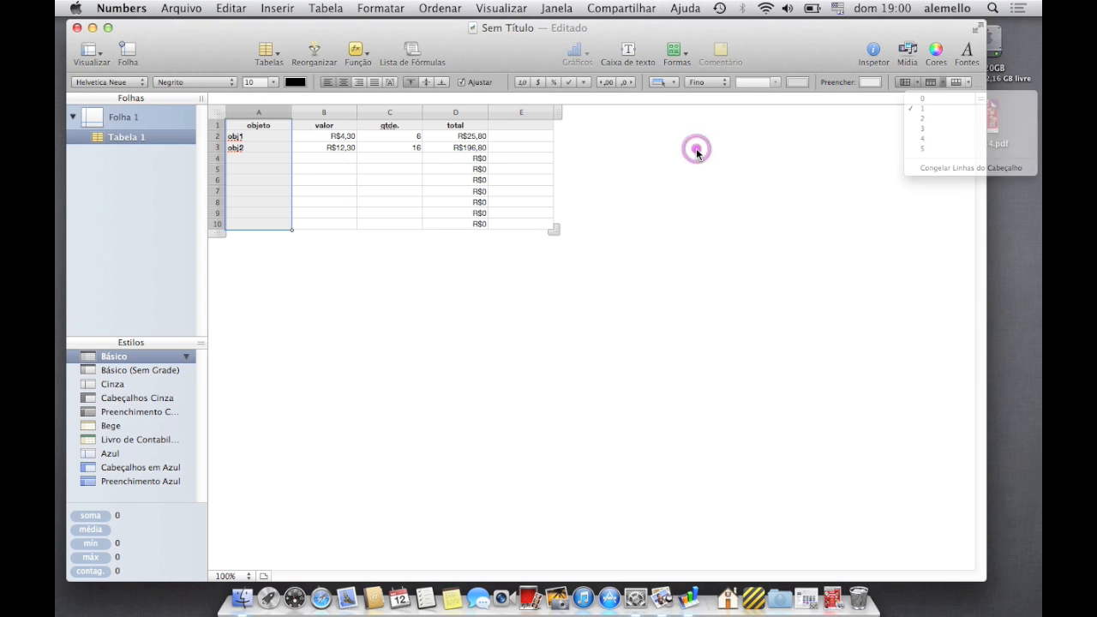
Add one footer row below row 10 of the table and select cell A4.
click(961, 86)
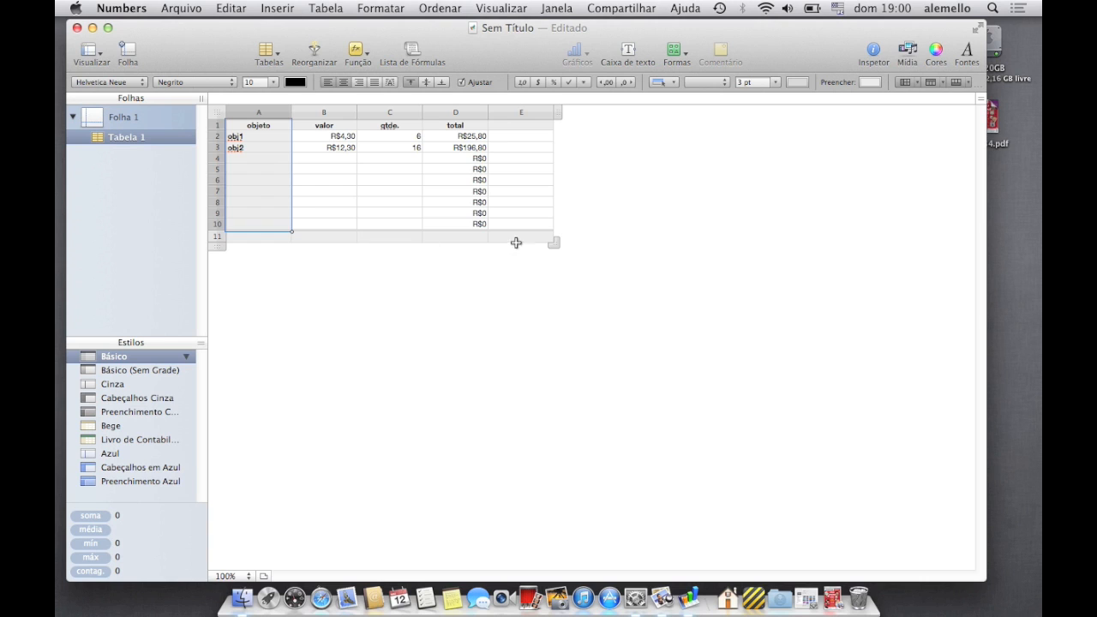
click(249, 157)
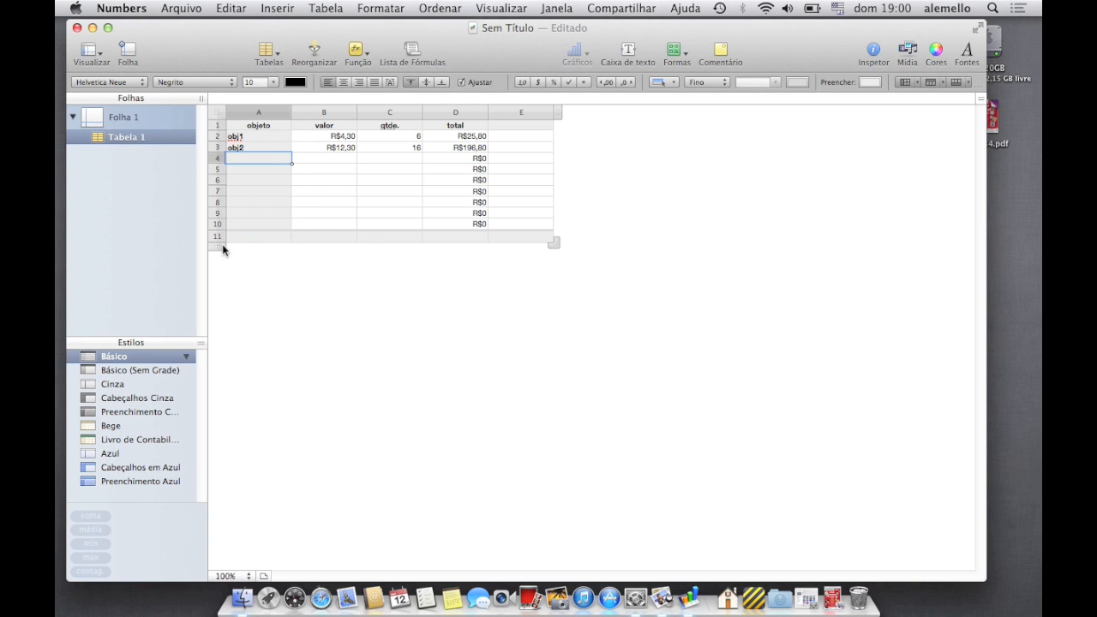
Clear the total formulas in D7 to D10 and shrink the table to seven rows including the footer.
drag(217, 247, 217, 196)
drag(458, 220, 458, 188)
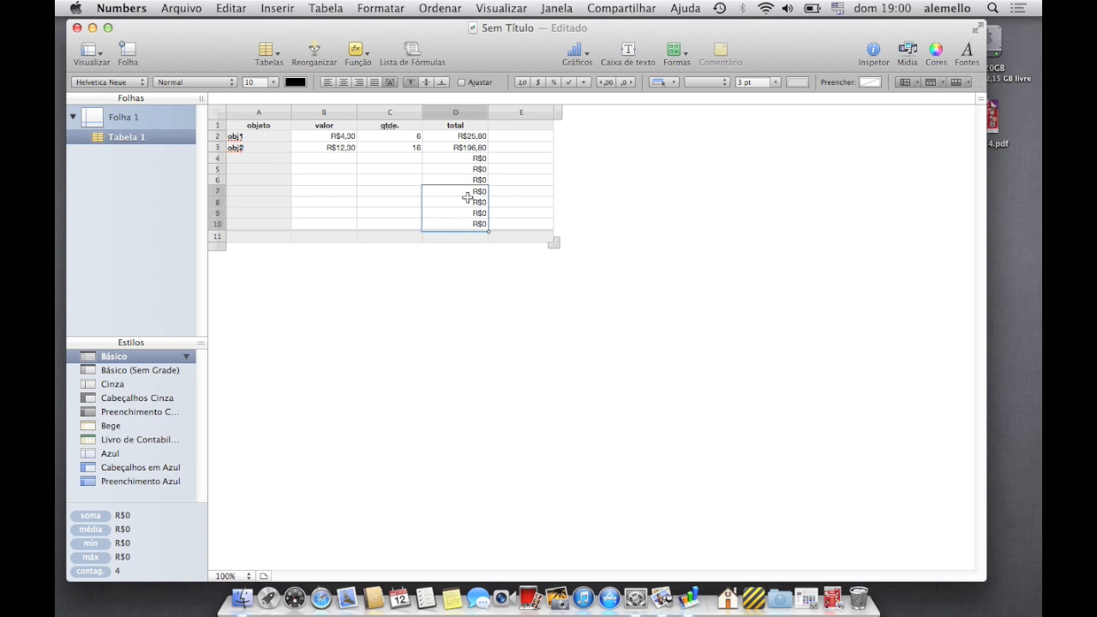
key(Delete)
drag(554, 243, 553, 198)
Enter obj3 in cell A4 as the third item.
click(265, 156)
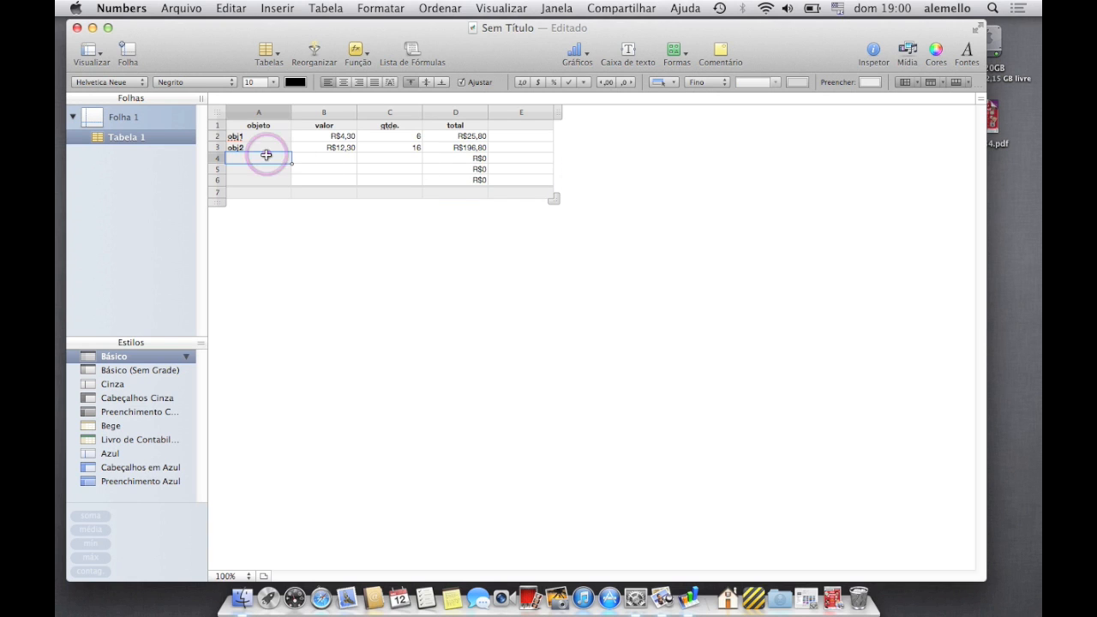
text(obj3)
key(Return)
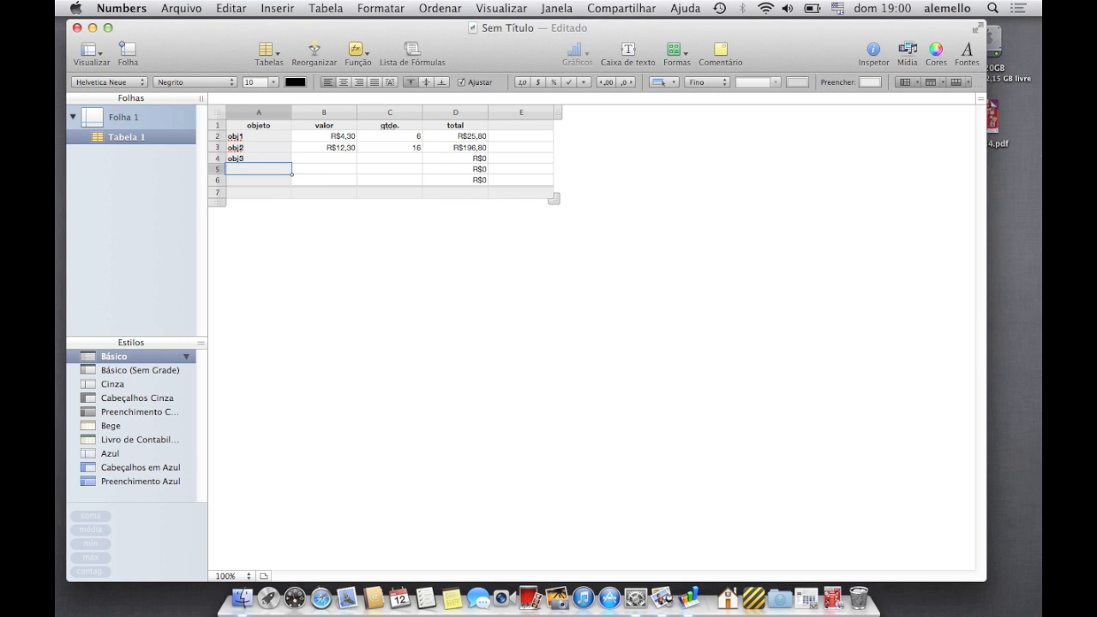
Enter obj4 in cell A5 and obj5 in cell A6 as the remaining items.
text(obj4)
key(Return)
text(o)
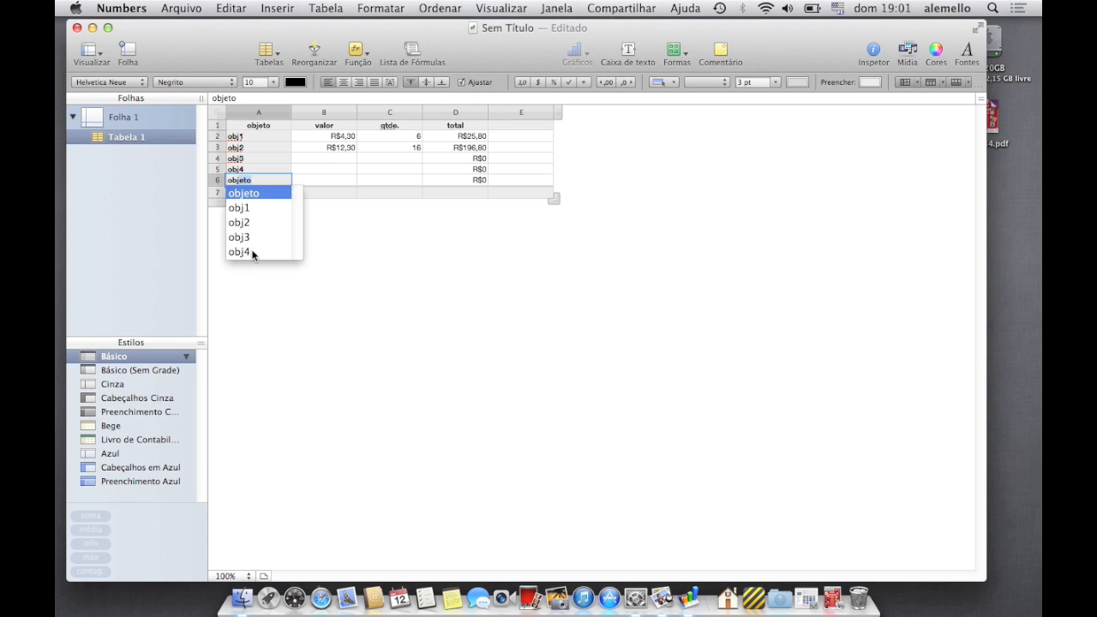
text(bj5)
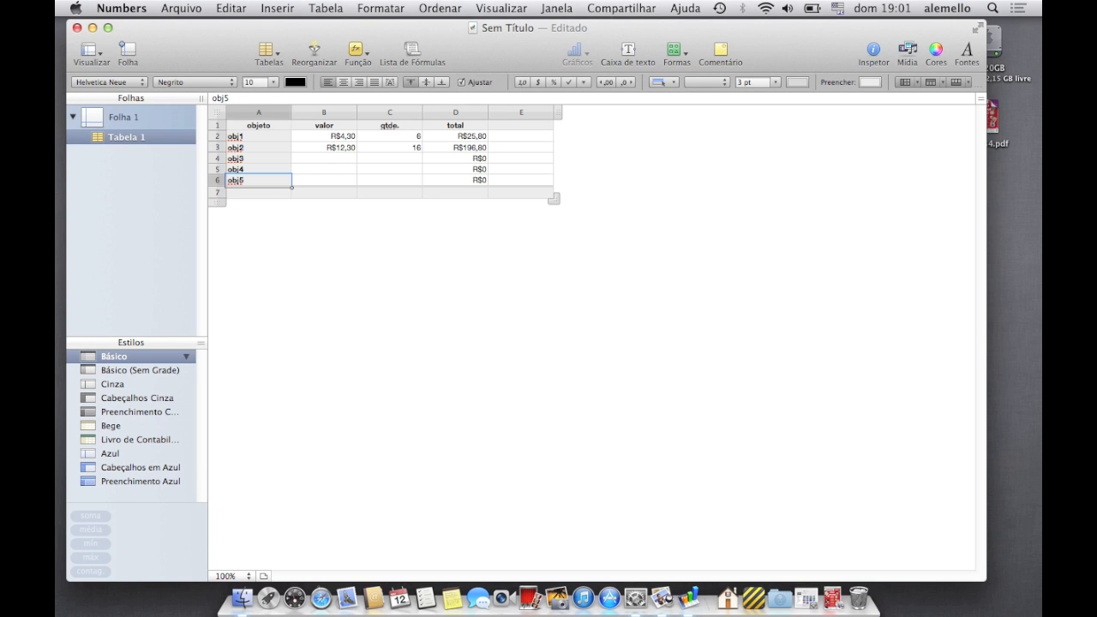
Fill in the values 5,68 for obj3, 103 for obj4 and 8,73 for obj5 in cells B4 to B6.
key(Tab)
key(Up)
key(Up)
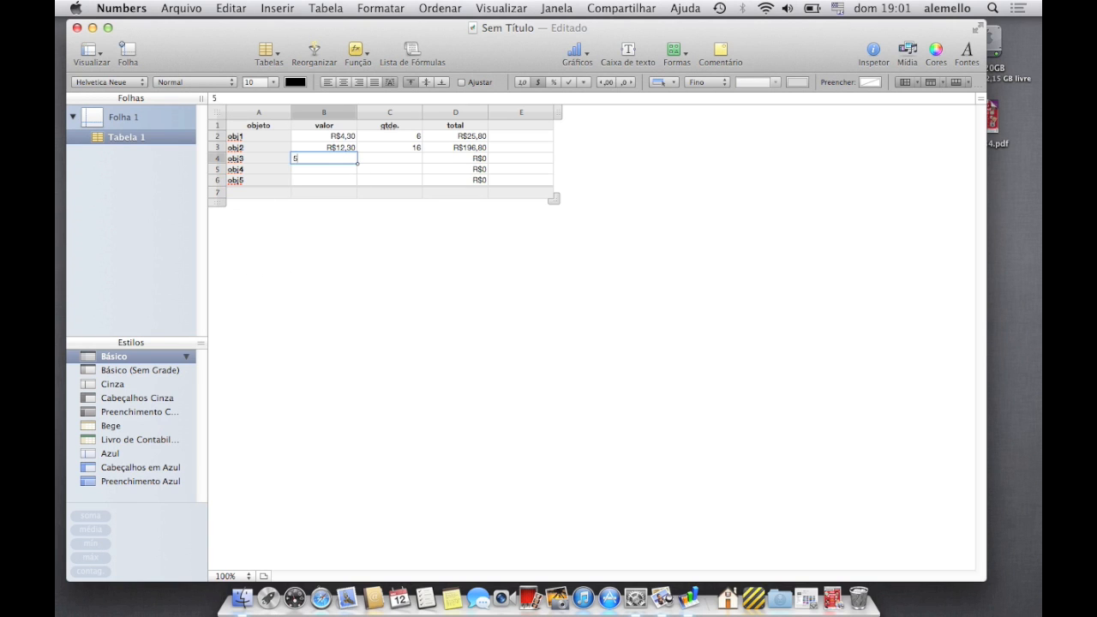
key(Return)
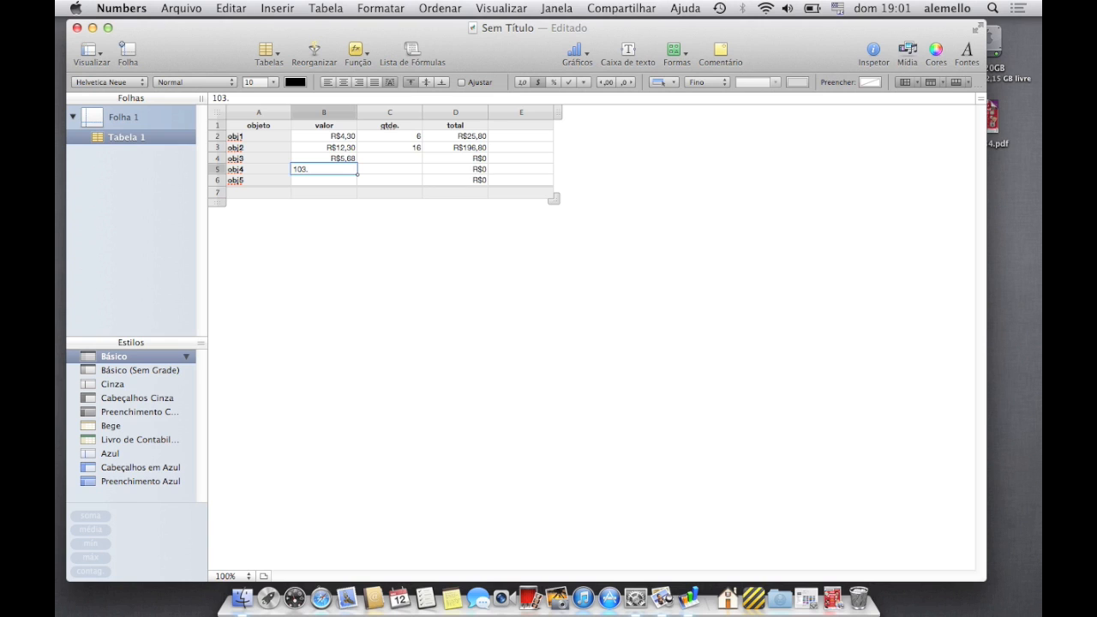
key(Return)
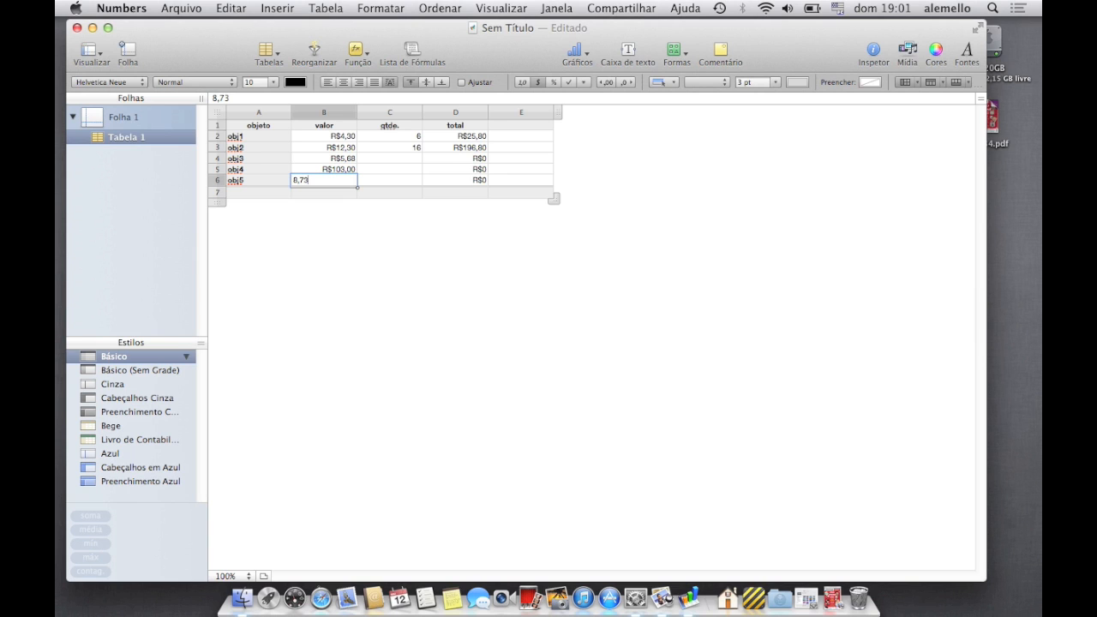
key(Return)
Enter the quantities 4, 12 and 1 for obj3, obj4 and obj5 in cells C4 to C6.
key(Up)
key(Up)
key(Right)
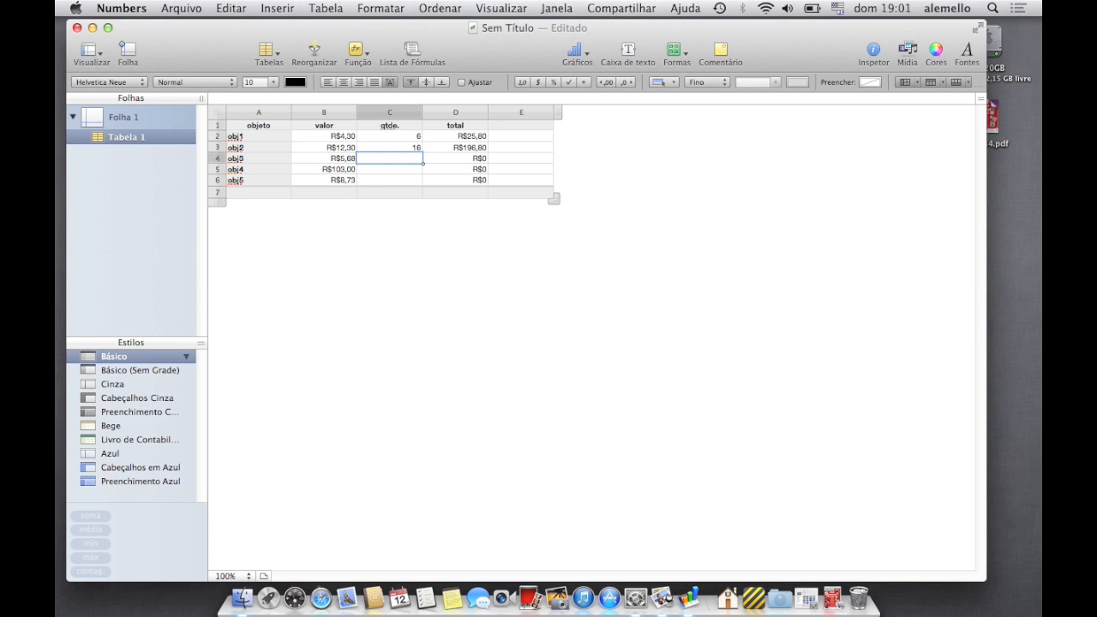
text(4)
key(Return)
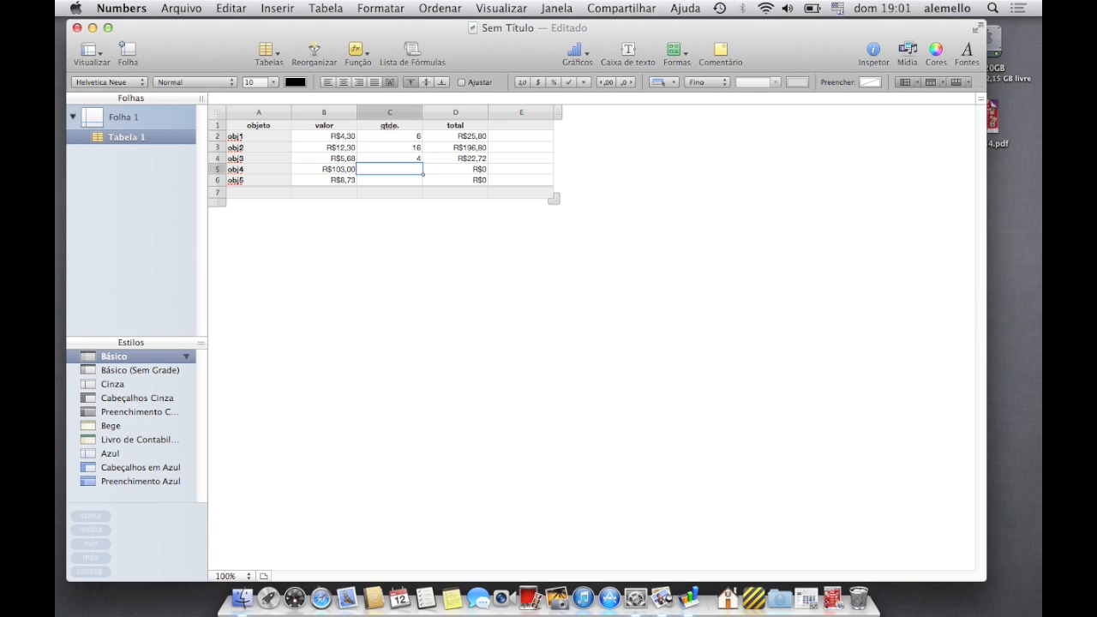
key(Return)
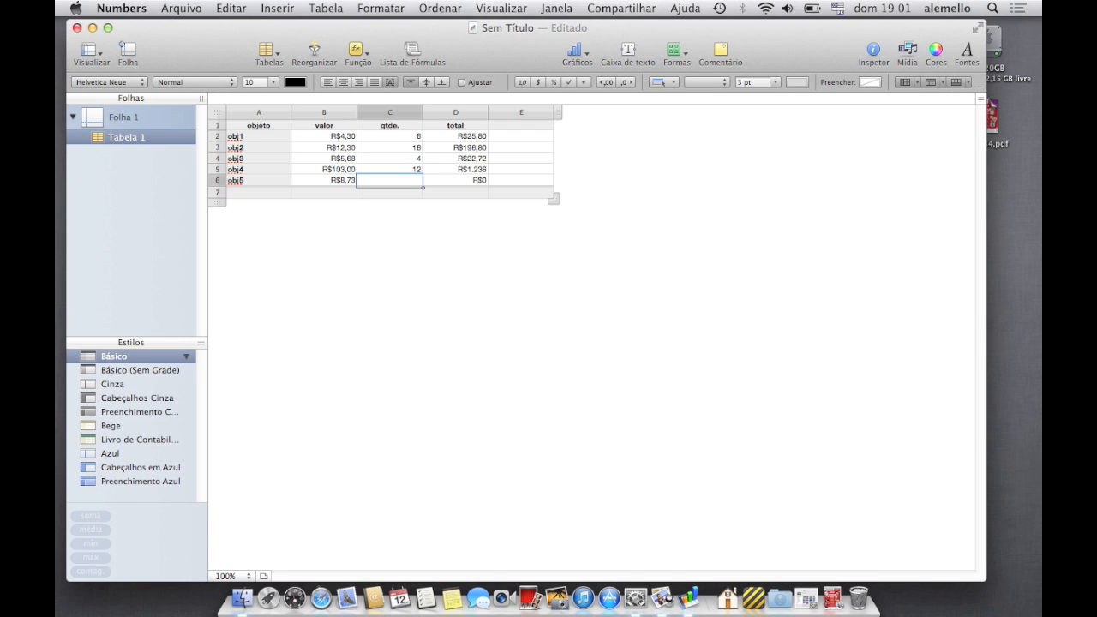
key(Return)
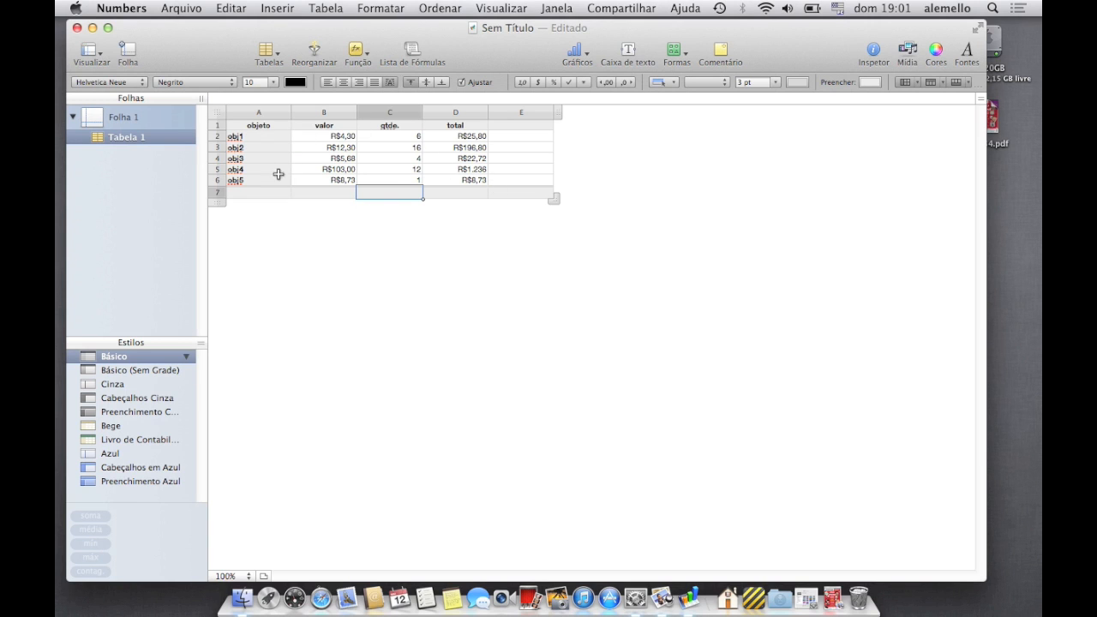
click(456, 193)
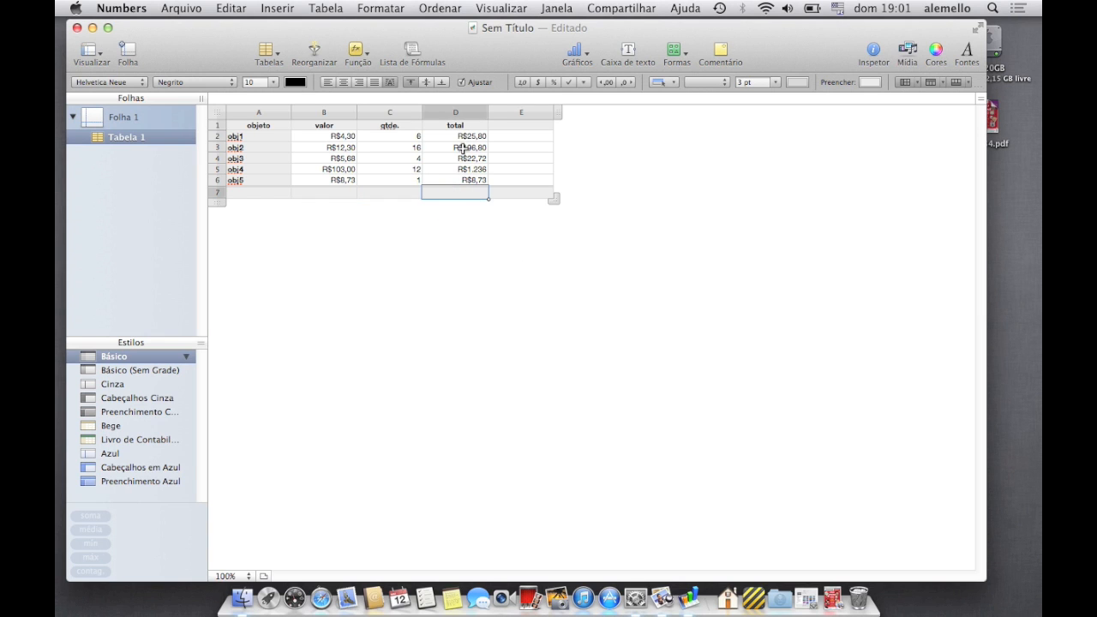
click(463, 145)
click(460, 193)
text(=)
click(479, 135)
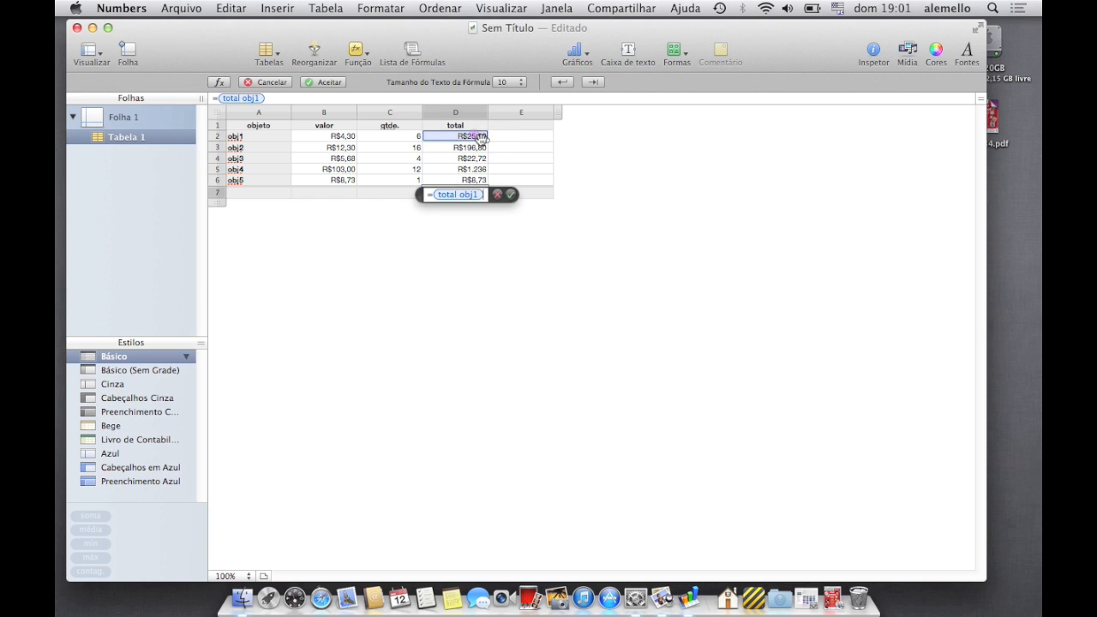
text(+)
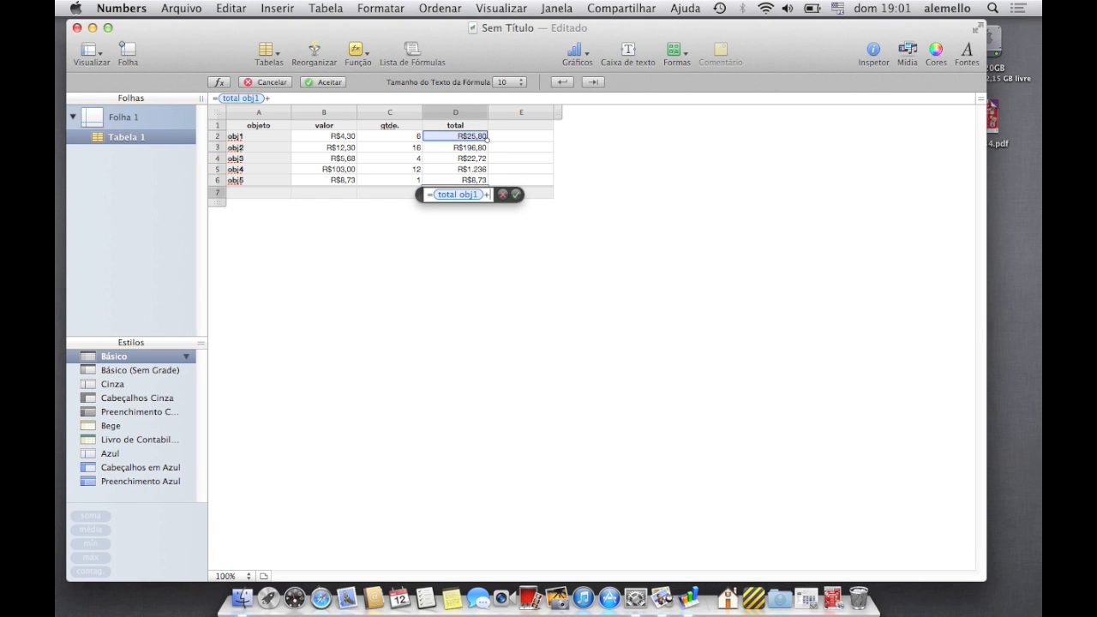
click(463, 144)
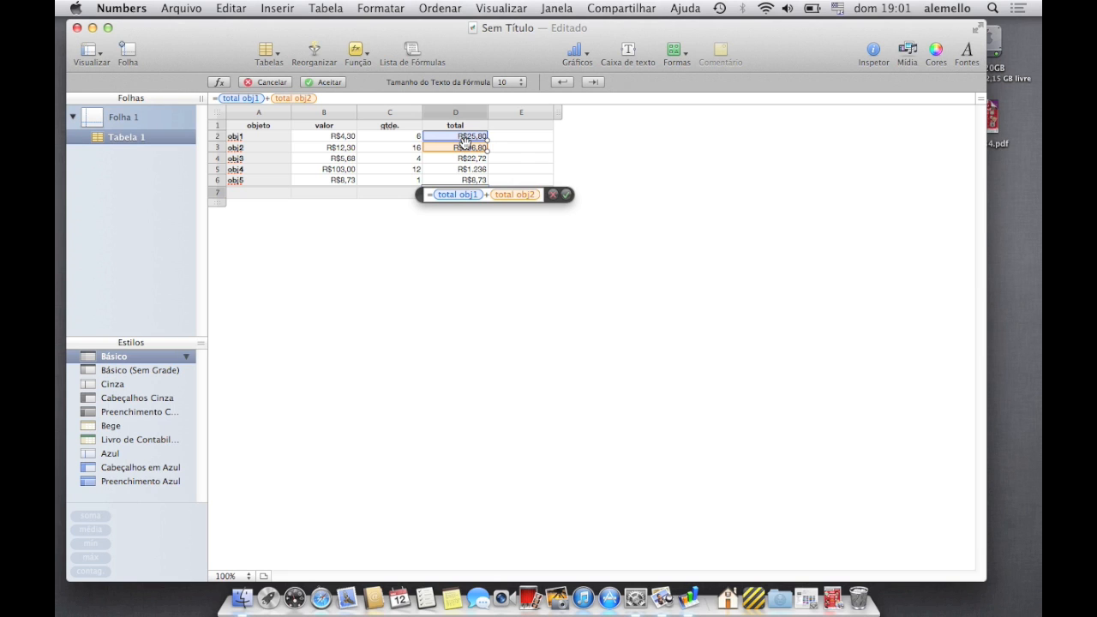
text(+)
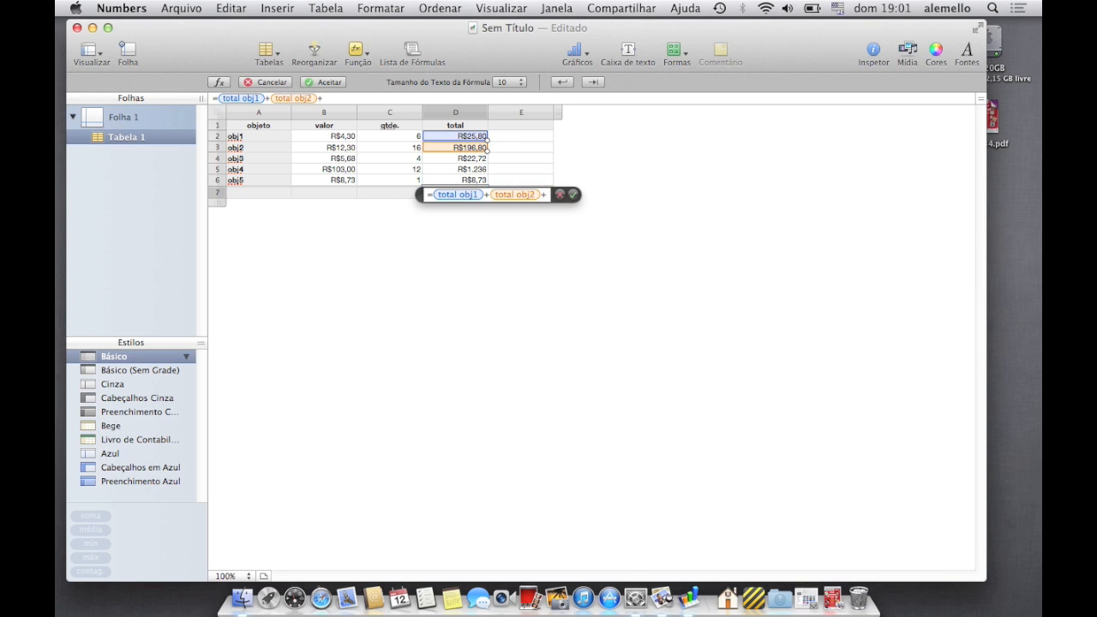
click(560, 195)
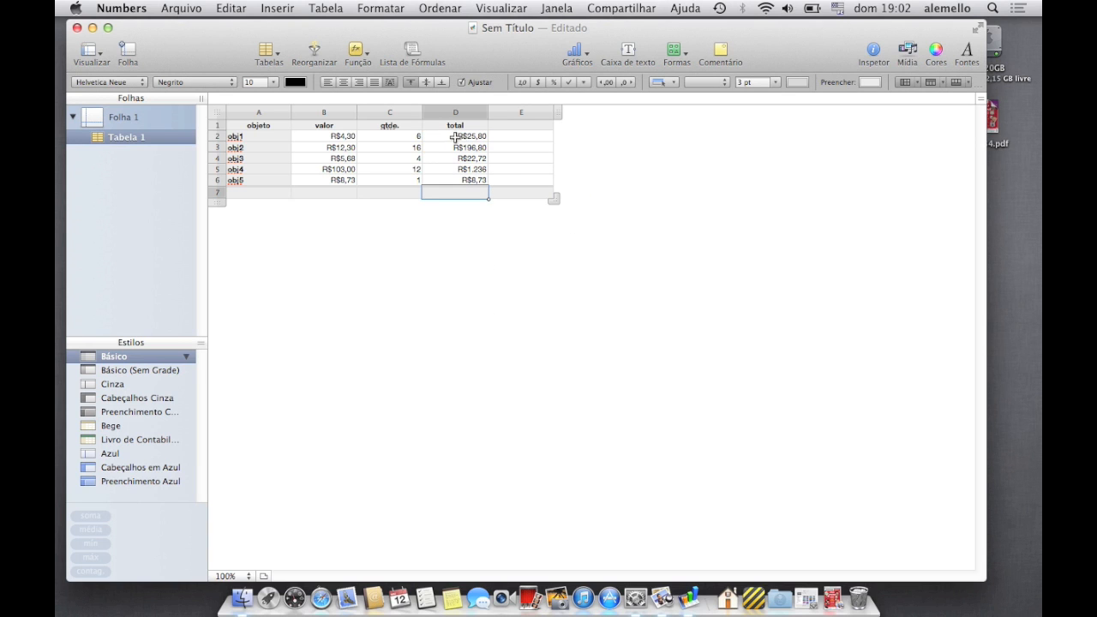
Place the sum of D2 to D6 in footer cell D7 and the average of B2 to B6 in footer cell B7.
drag(450, 138, 451, 177)
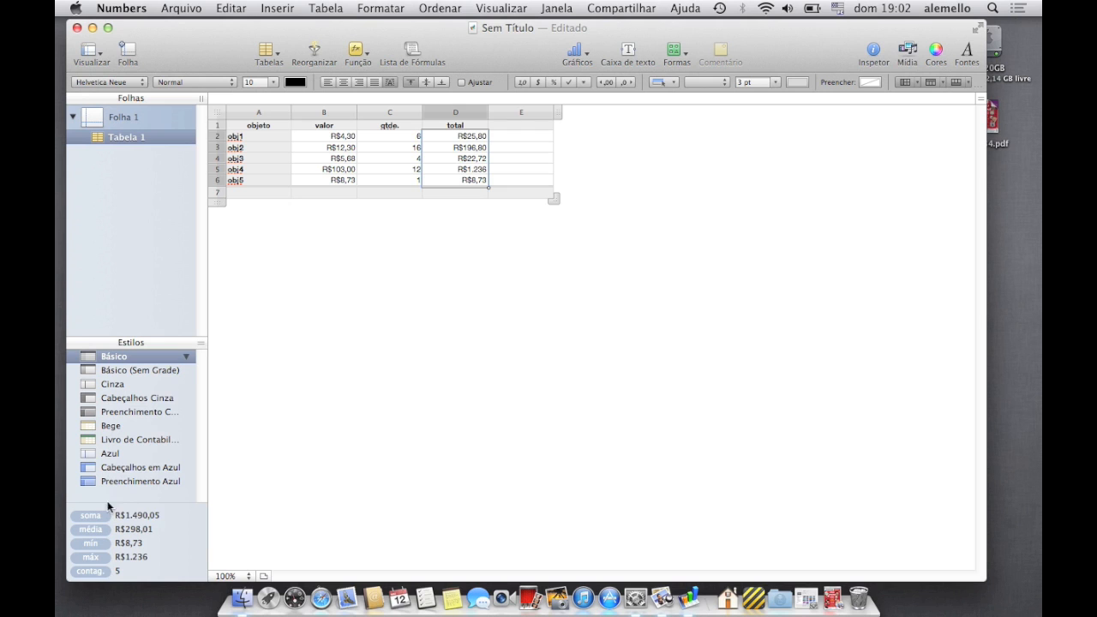
drag(93, 516, 455, 191)
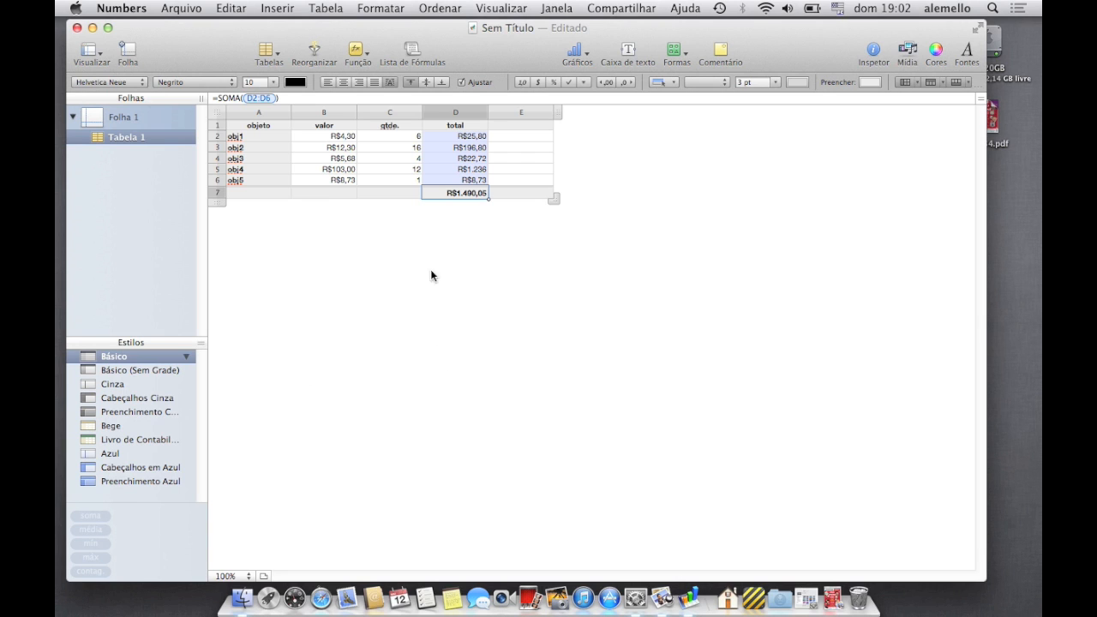
click(328, 193)
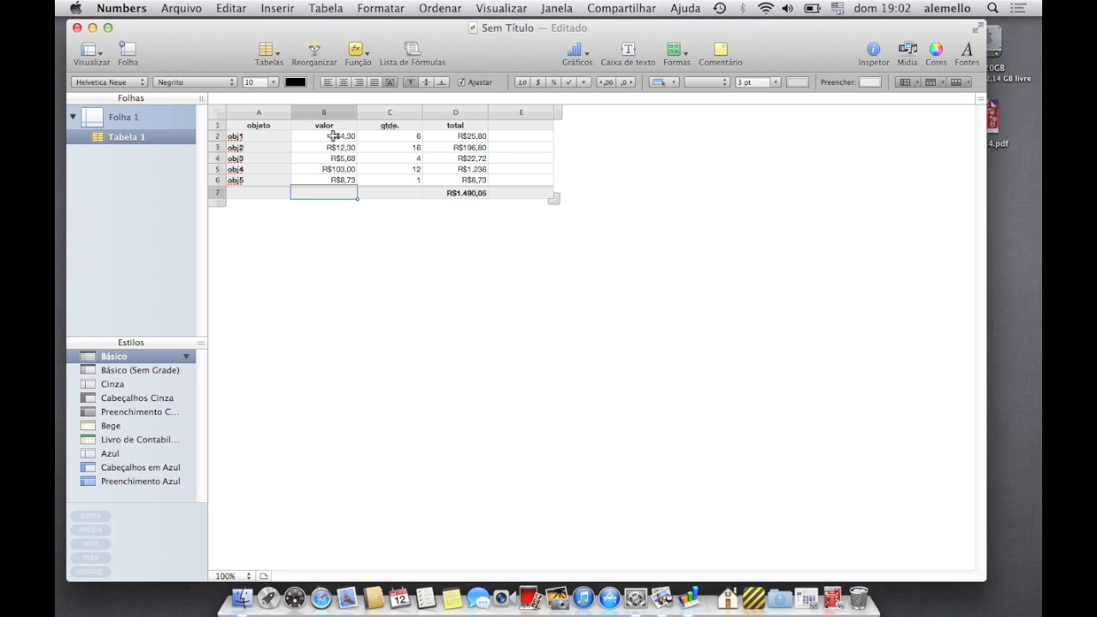
drag(334, 140, 334, 180)
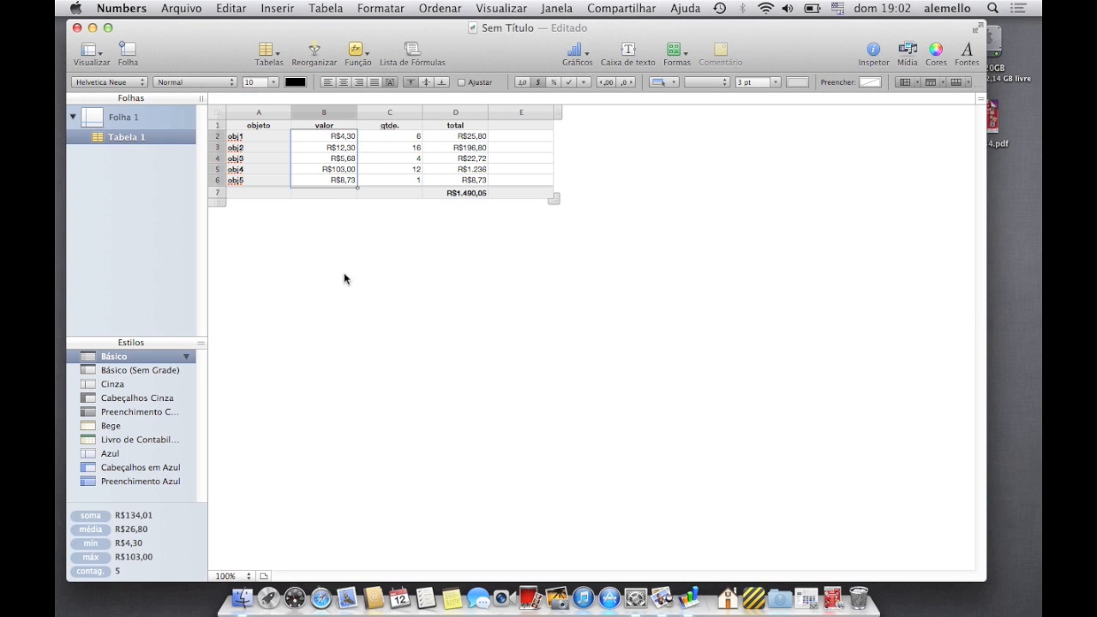
drag(93, 529, 332, 196)
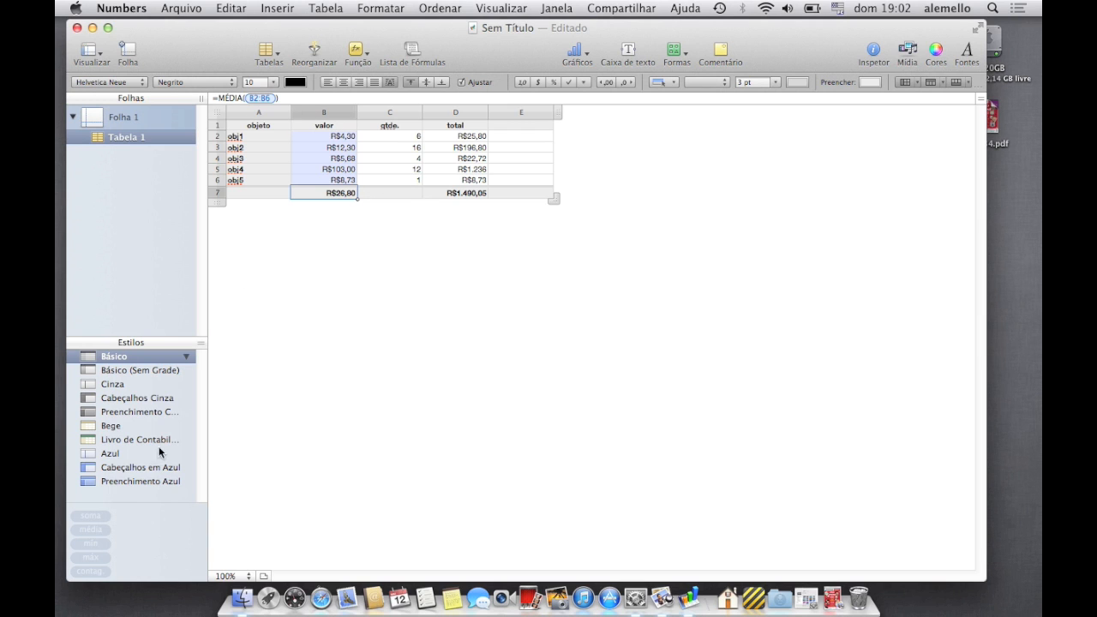
click(408, 243)
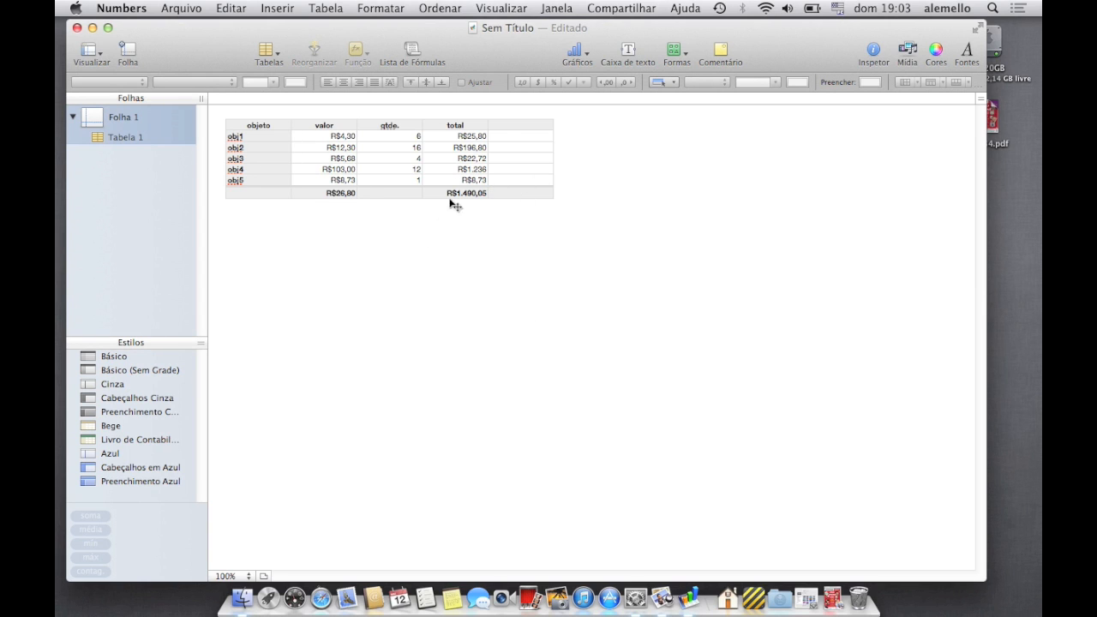
Add the column header "% total" in cell E1.
click(514, 127)
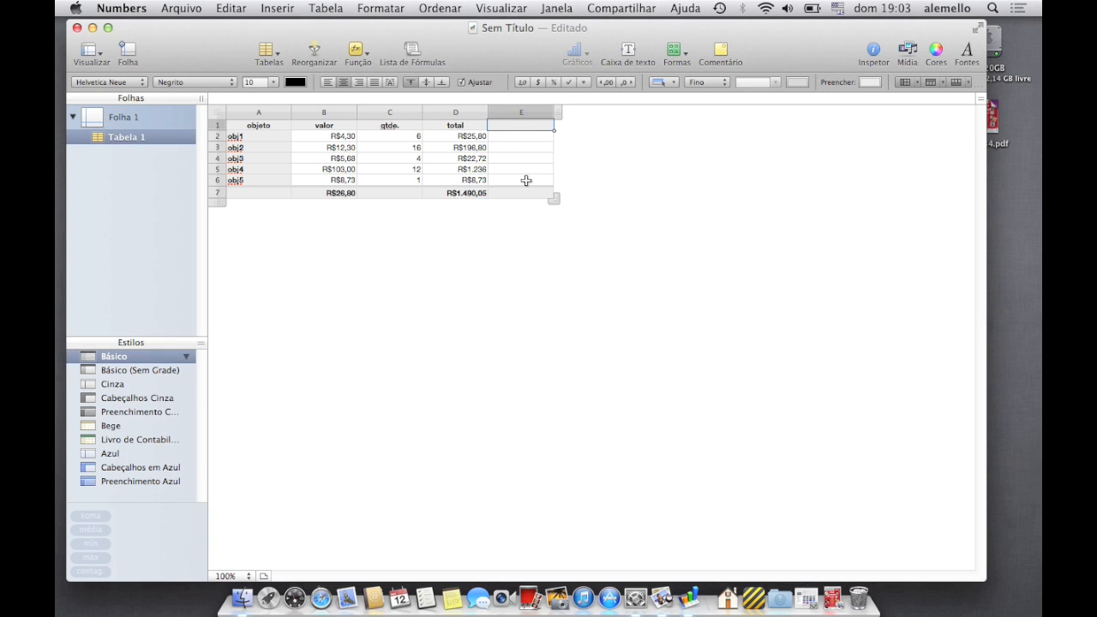
text(% total)
key(Return)
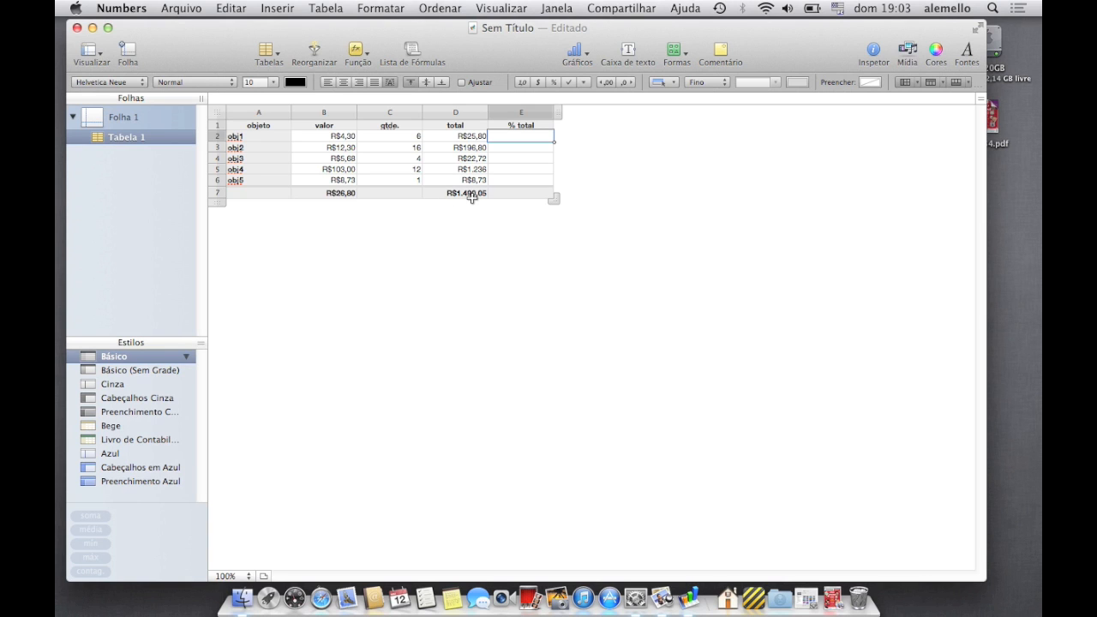
Enter a formula in E2 that divides the total of obj1 by the grand total in D7.
text(=)
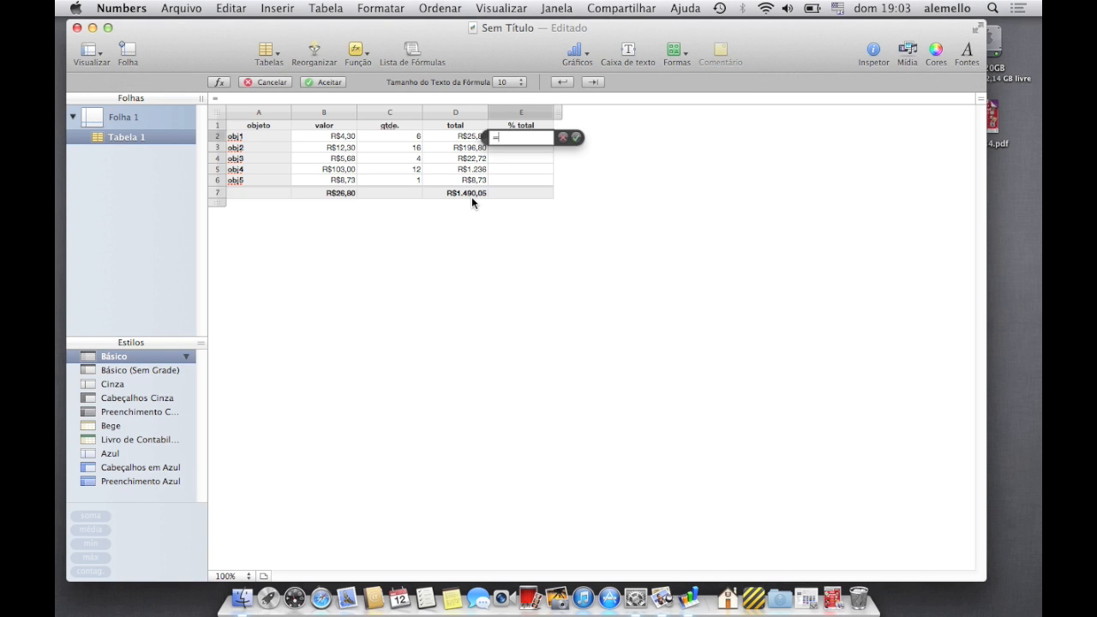
click(457, 137)
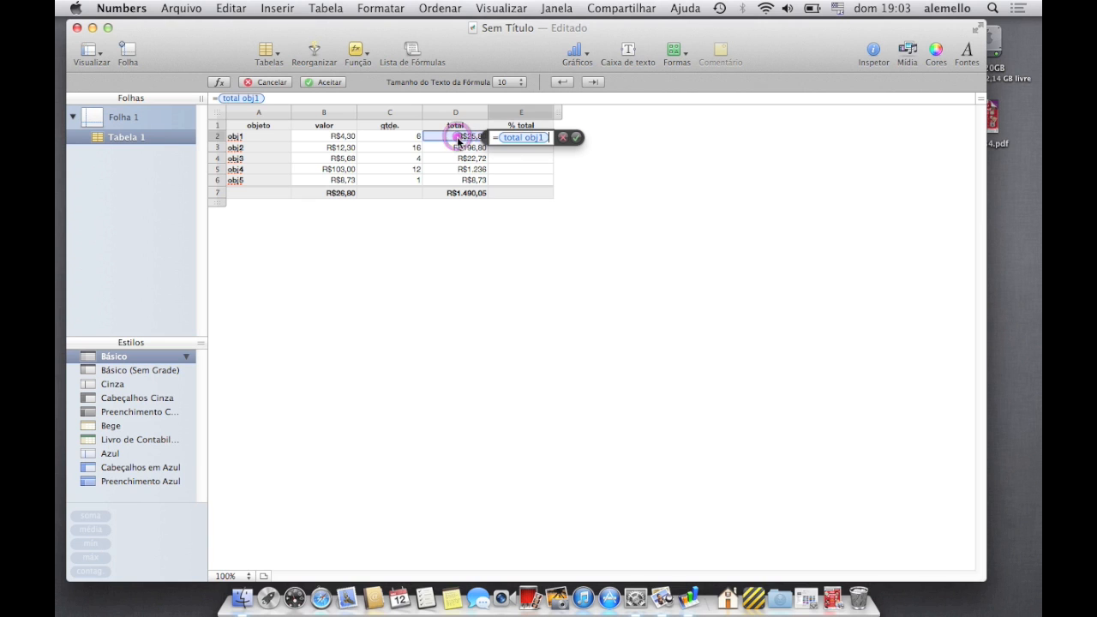
text(/)
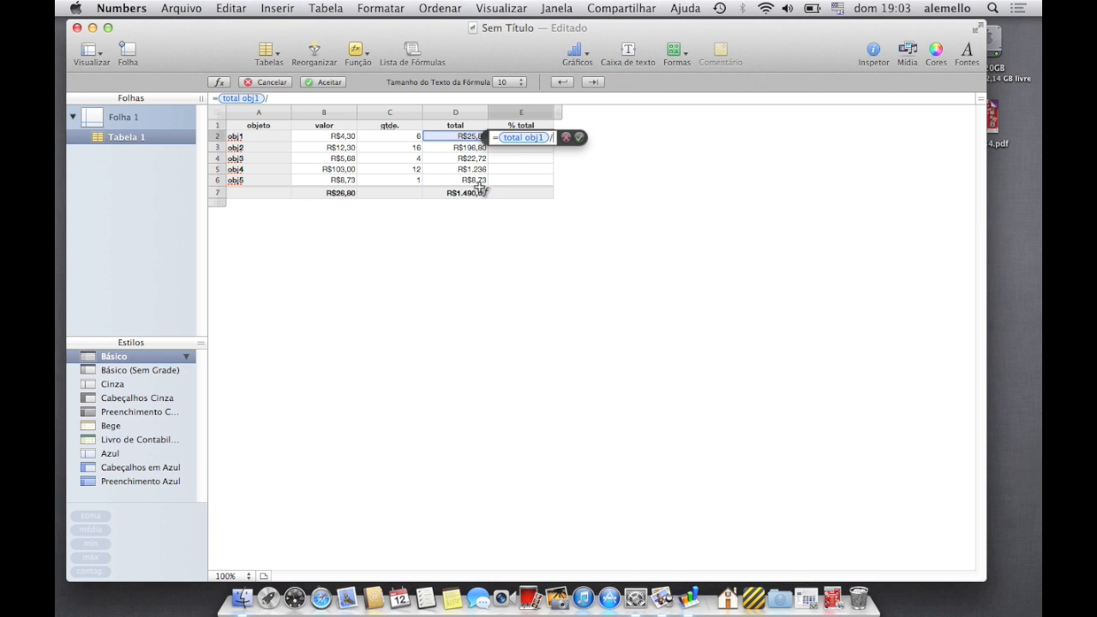
click(467, 192)
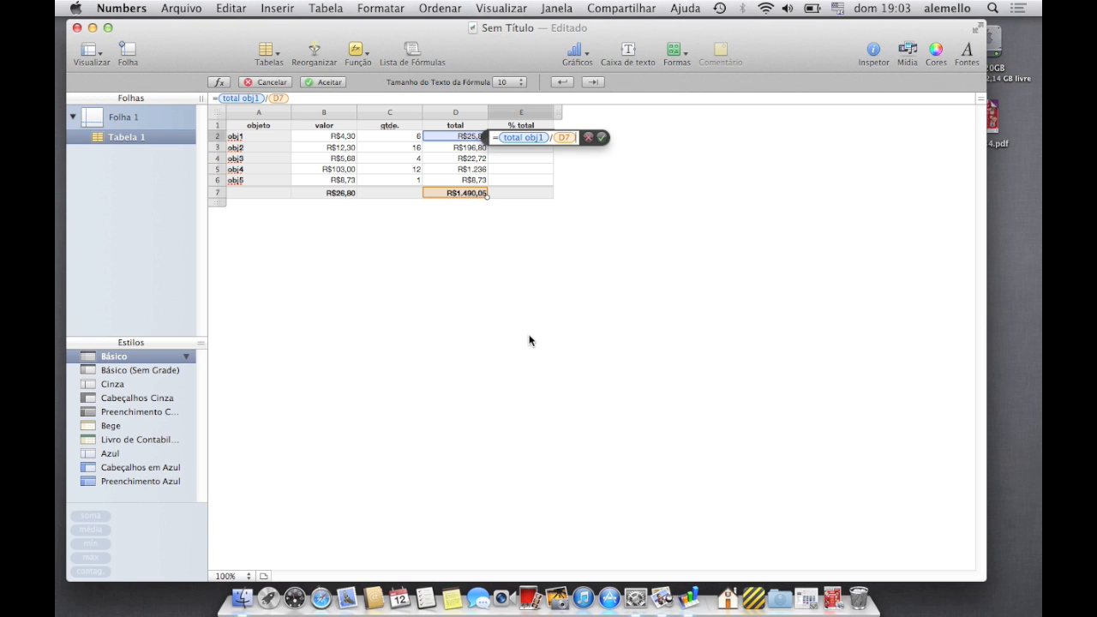
key(Return)
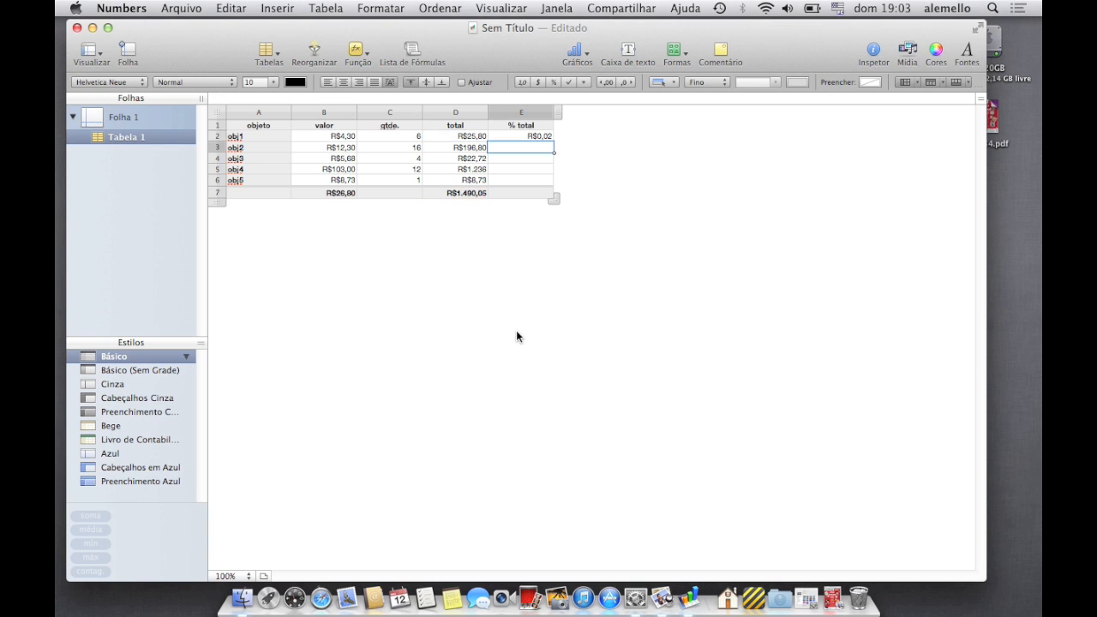
Format cell E2 as a percentage and fill its formula down to E6.
click(516, 138)
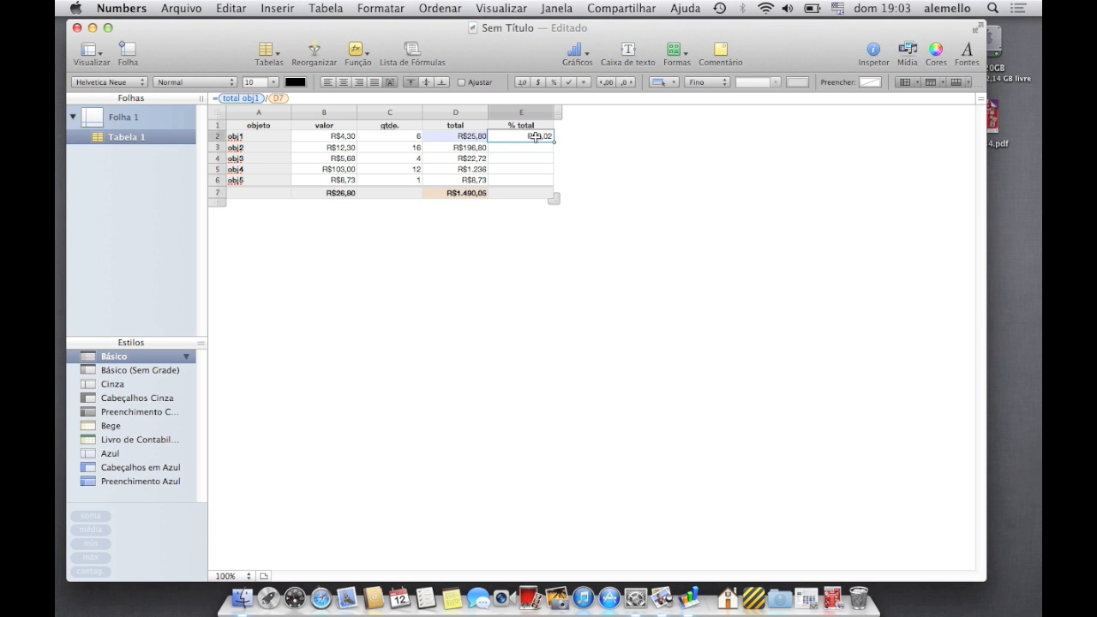
click(554, 82)
drag(553, 142, 548, 177)
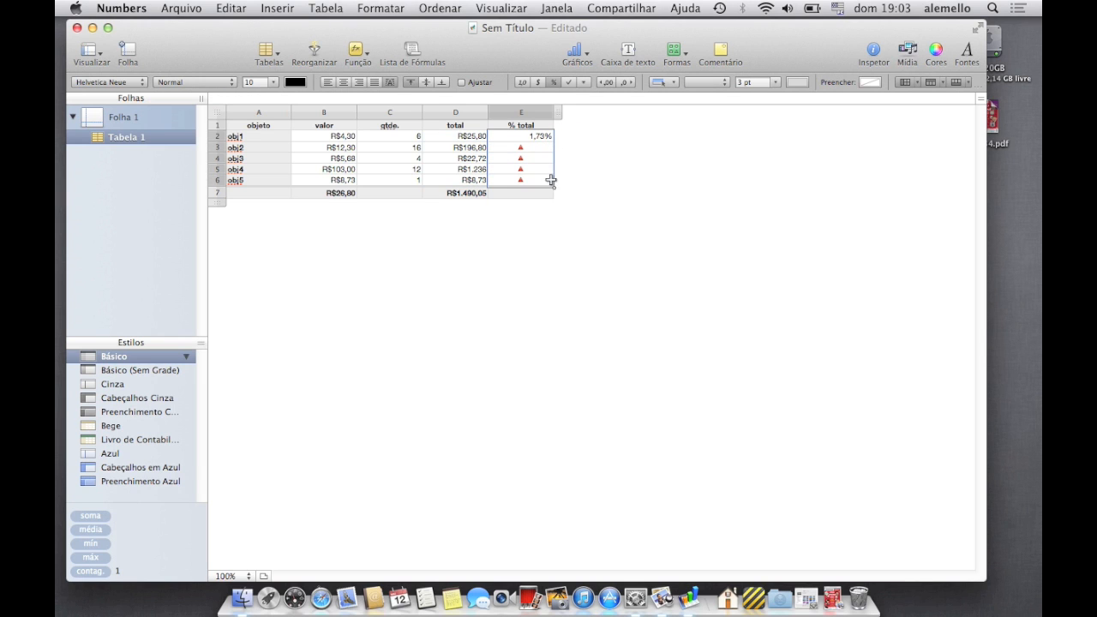
Examine the cell references in the E3 formula and compare them with the formulas in D2 to D4.
double_click(521, 149)
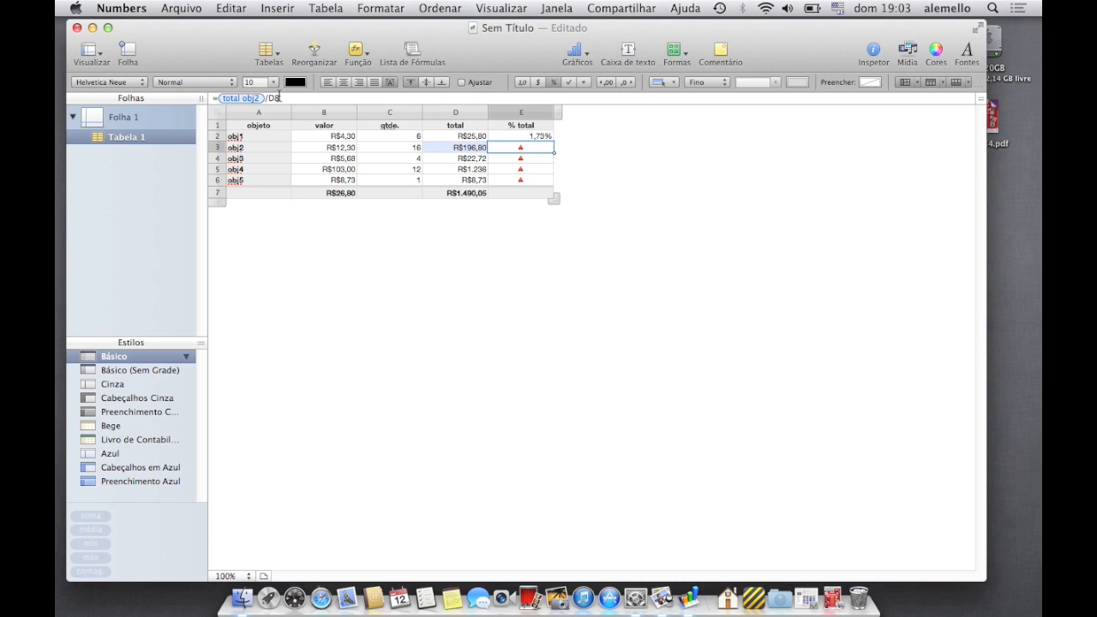
click(466, 137)
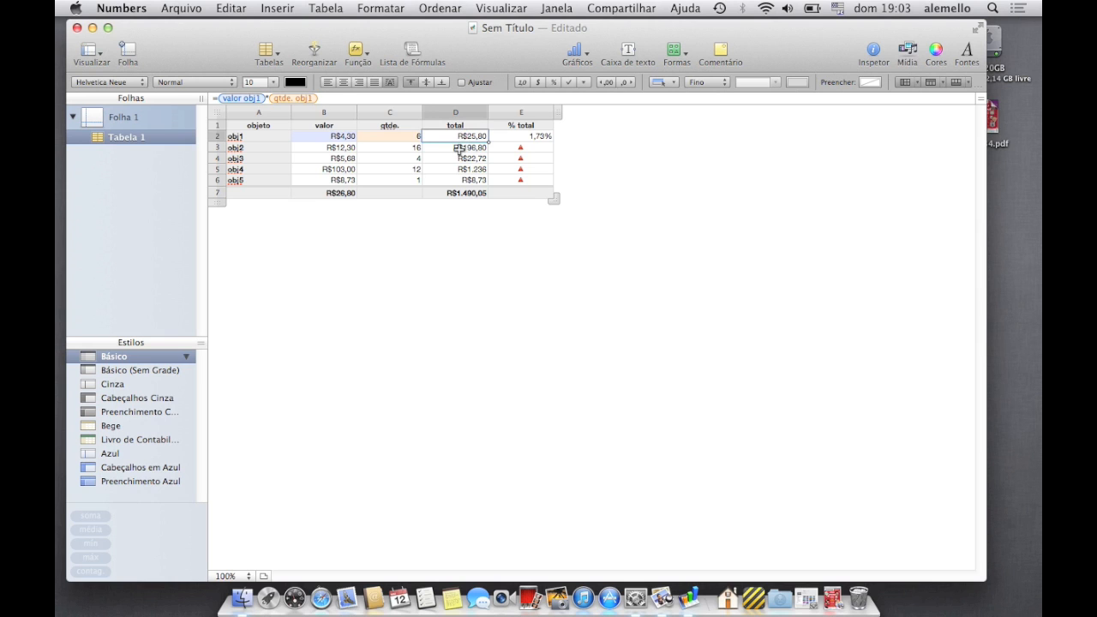
click(459, 150)
click(458, 160)
click(530, 151)
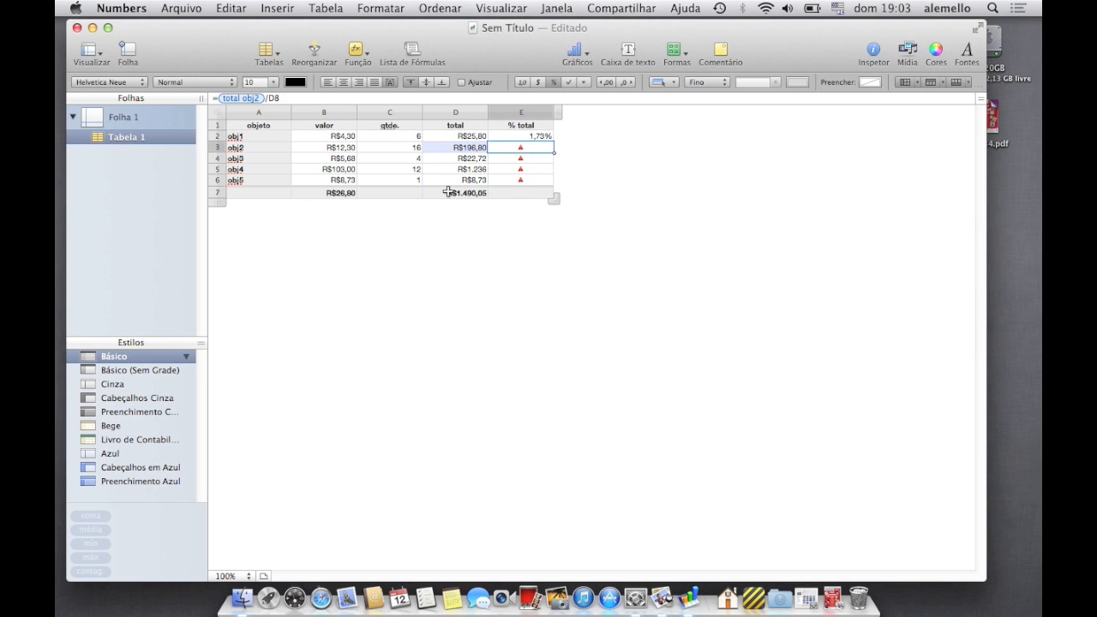
Make the D7 reference in the E2 formula absolute for row and column ($D$7), and fill the formula down to E6.
click(539, 136)
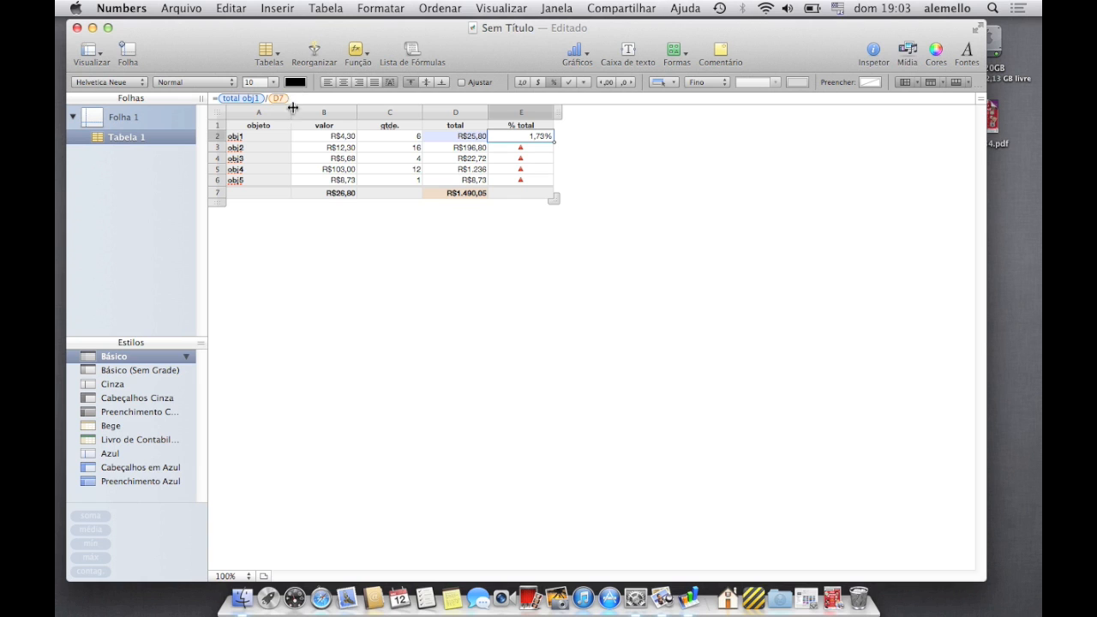
click(285, 99)
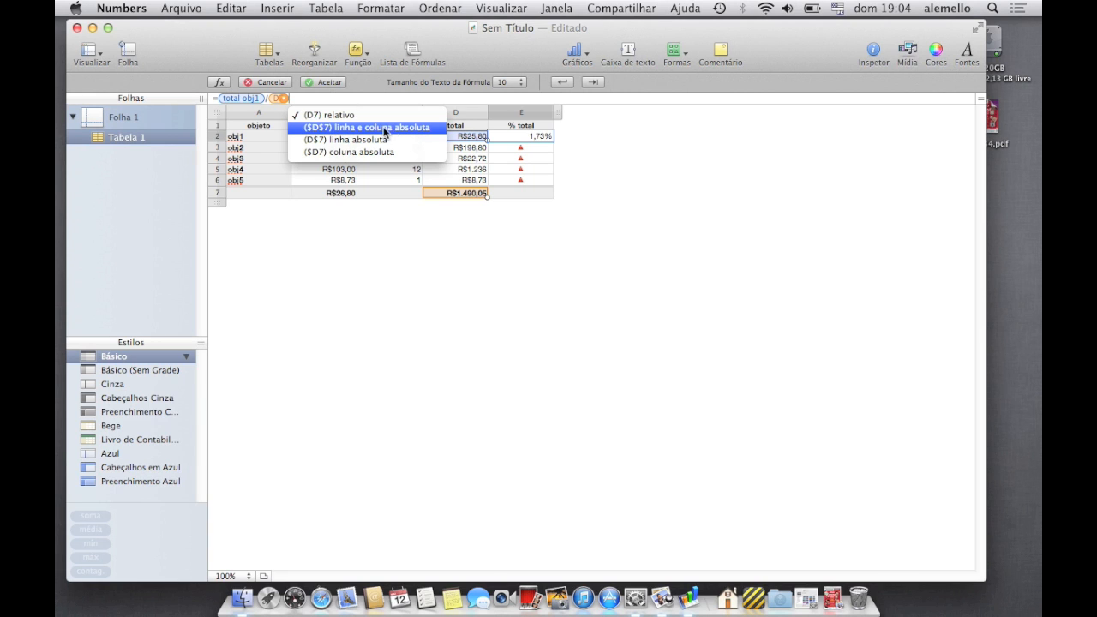
click(322, 129)
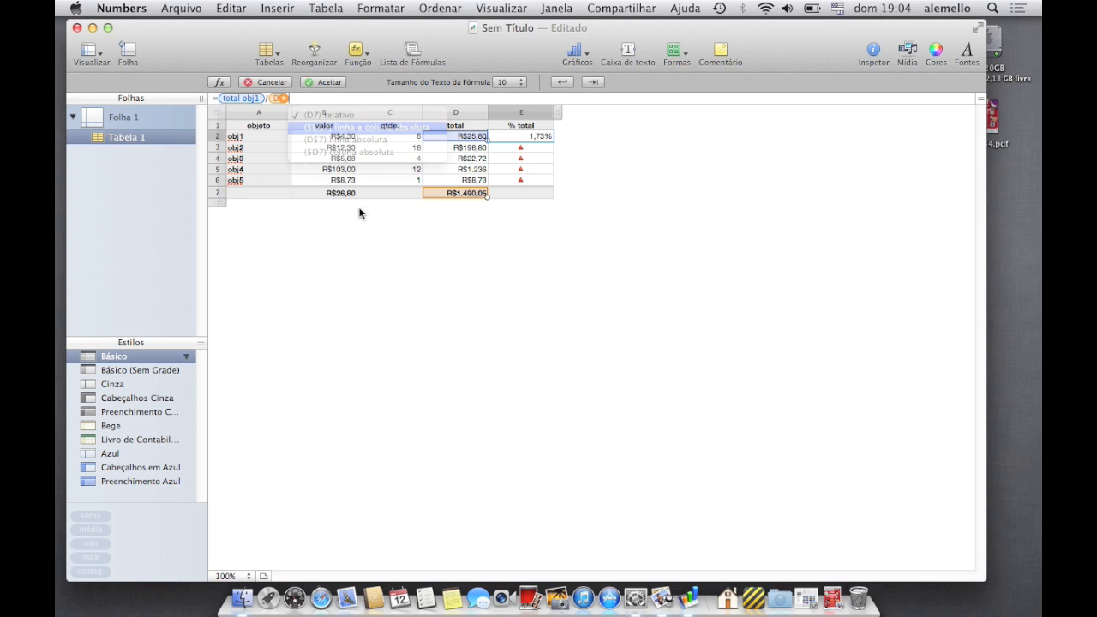
click(316, 83)
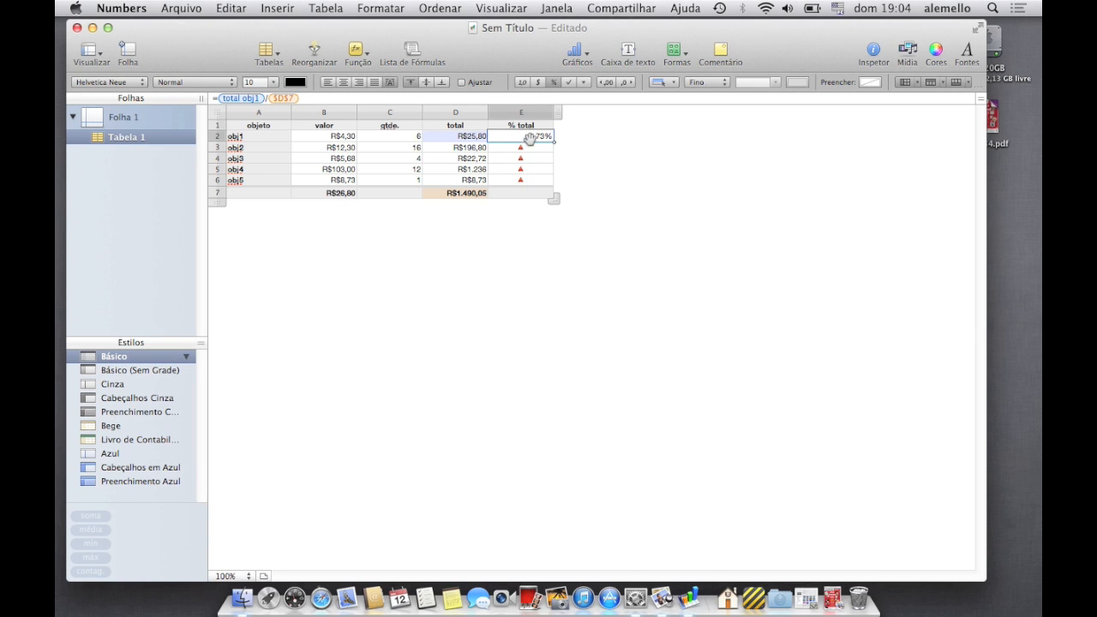
drag(553, 141, 552, 183)
Examine the % total formulas in E2 to E6 to see how the item and grand total references behave.
double_click(537, 147)
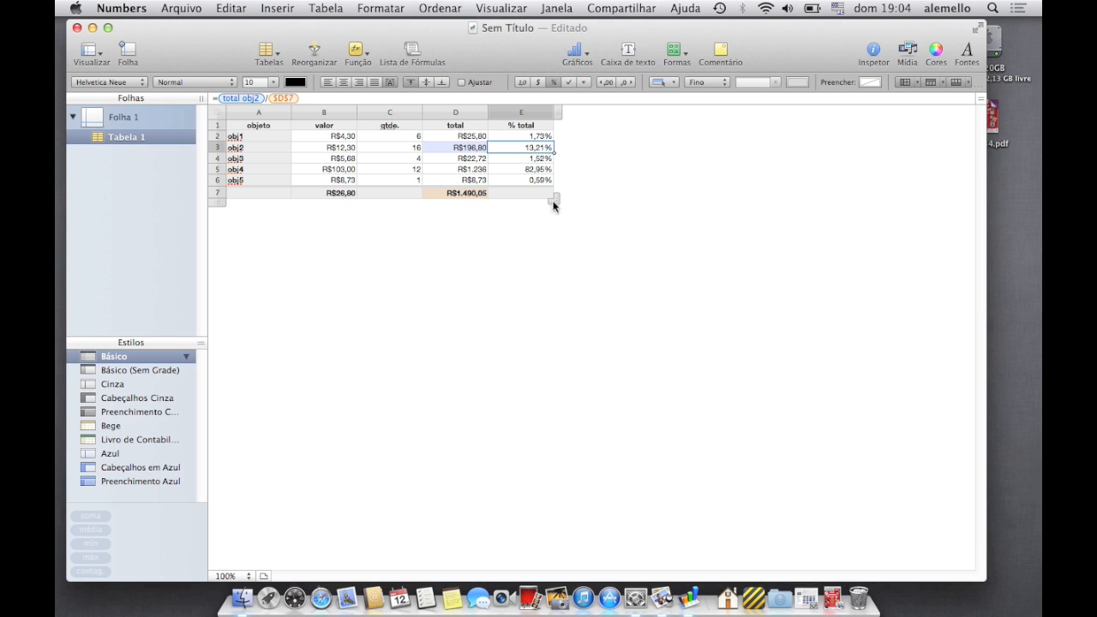
click(539, 157)
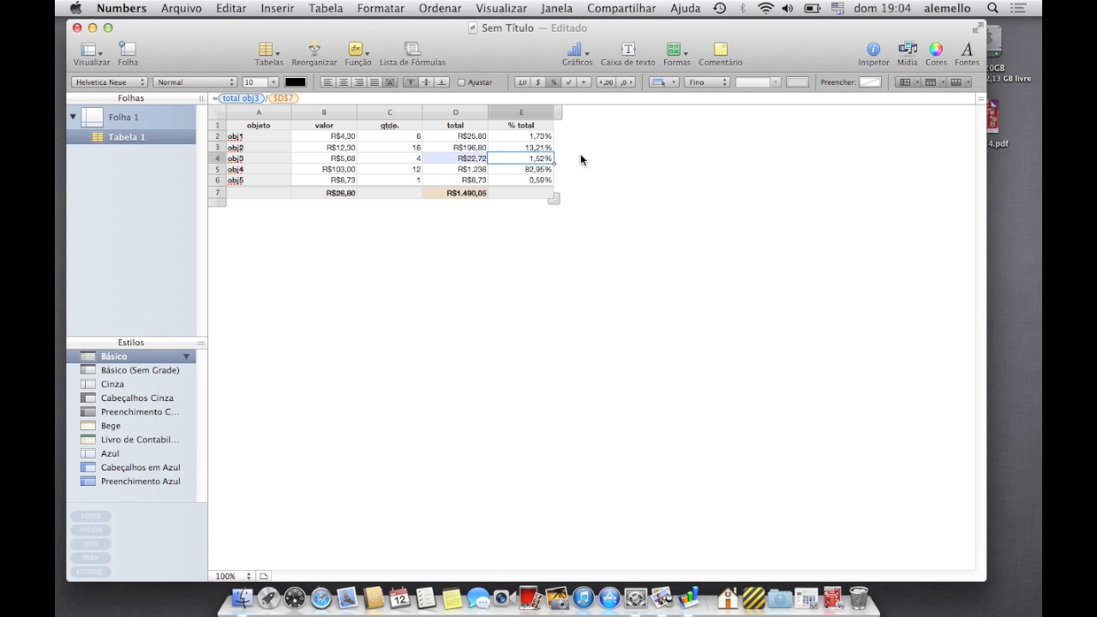
key(Down)
key(Down)
key(Up)
key(Up)
key(Up)
key(Up)
key(Down)
key(Down)
key(Down)
key(Down)
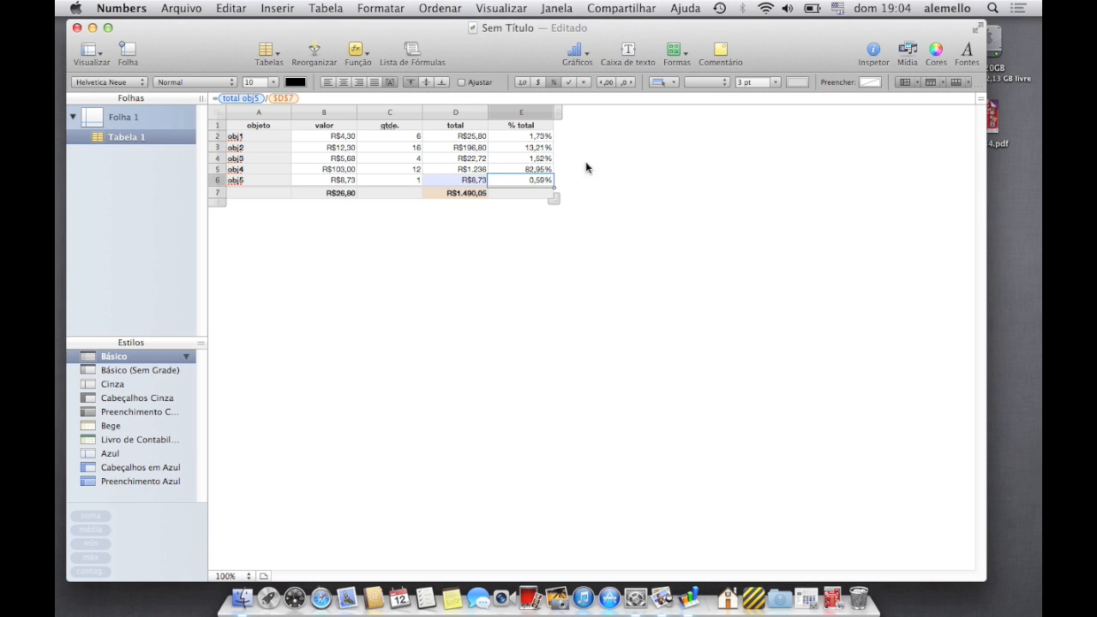
Fill the sum formula from D7 into footer cell E7 and compare the summed ranges of both cells.
click(515, 193)
click(463, 194)
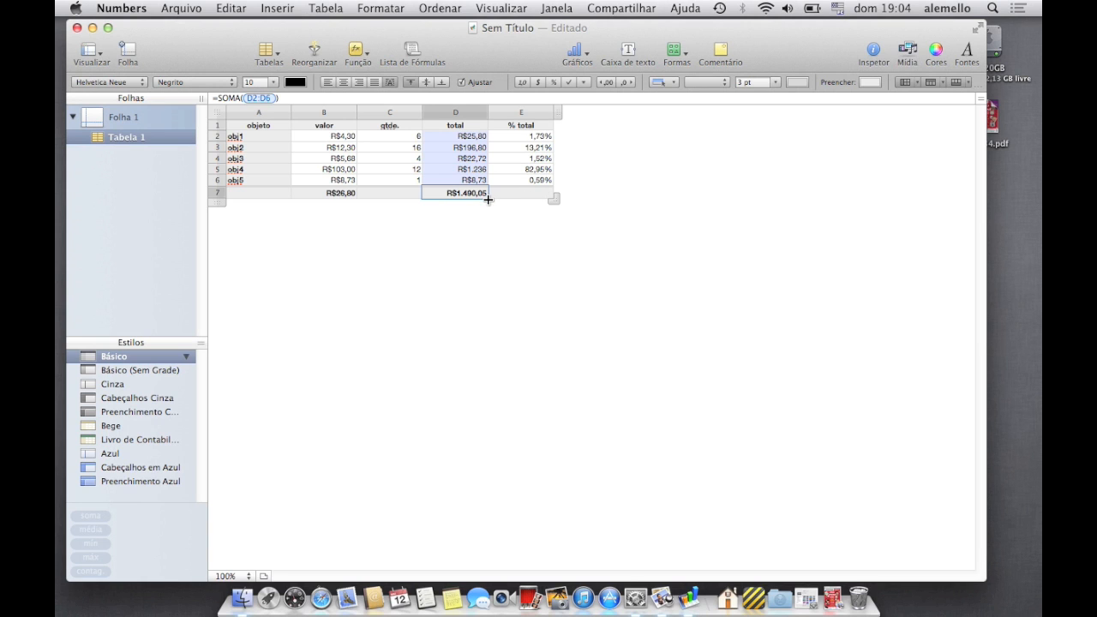
drag(487, 199, 506, 196)
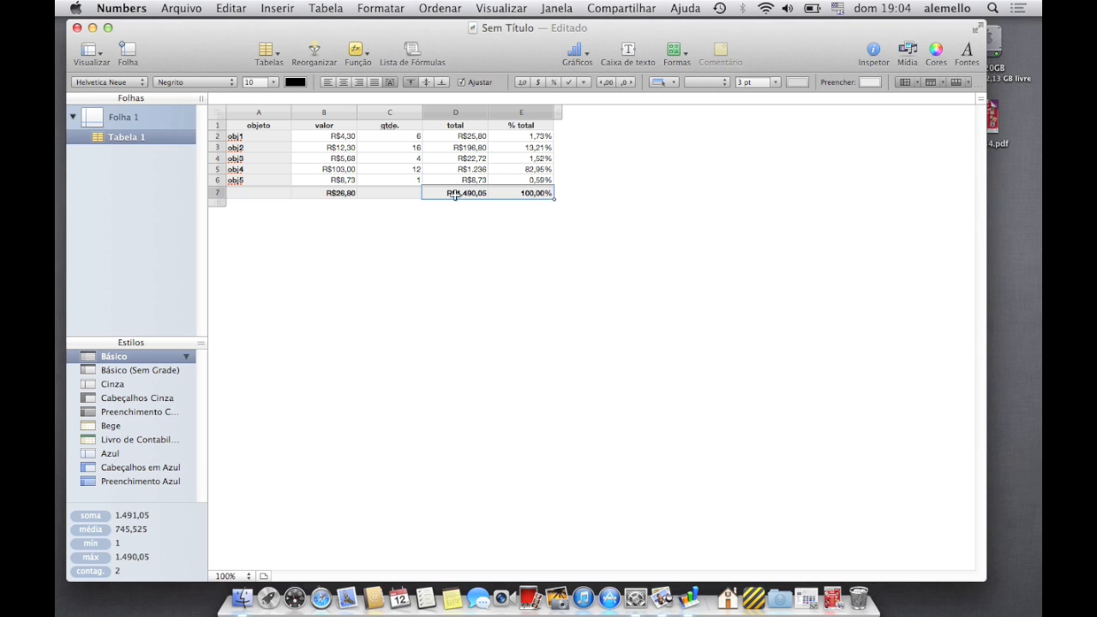
click(528, 195)
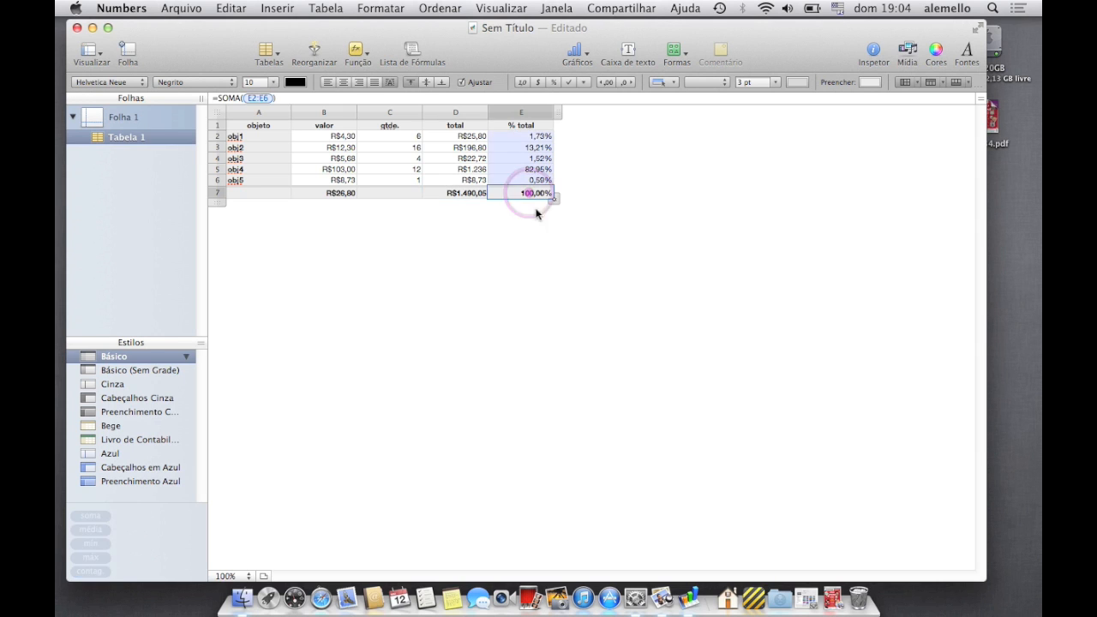
click(453, 195)
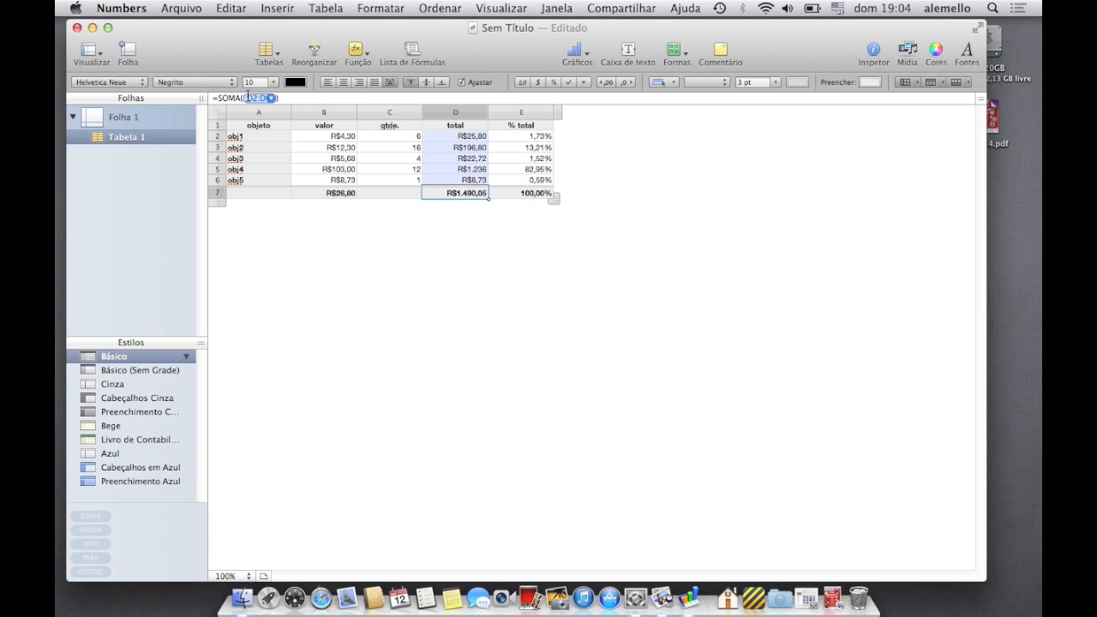
click(512, 194)
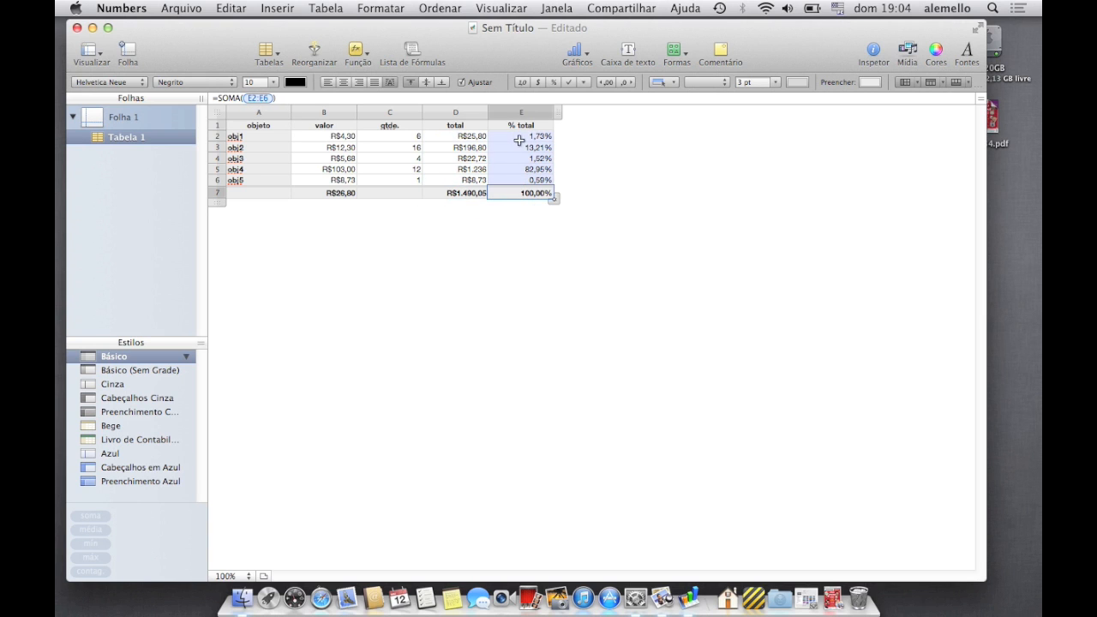
click(512, 322)
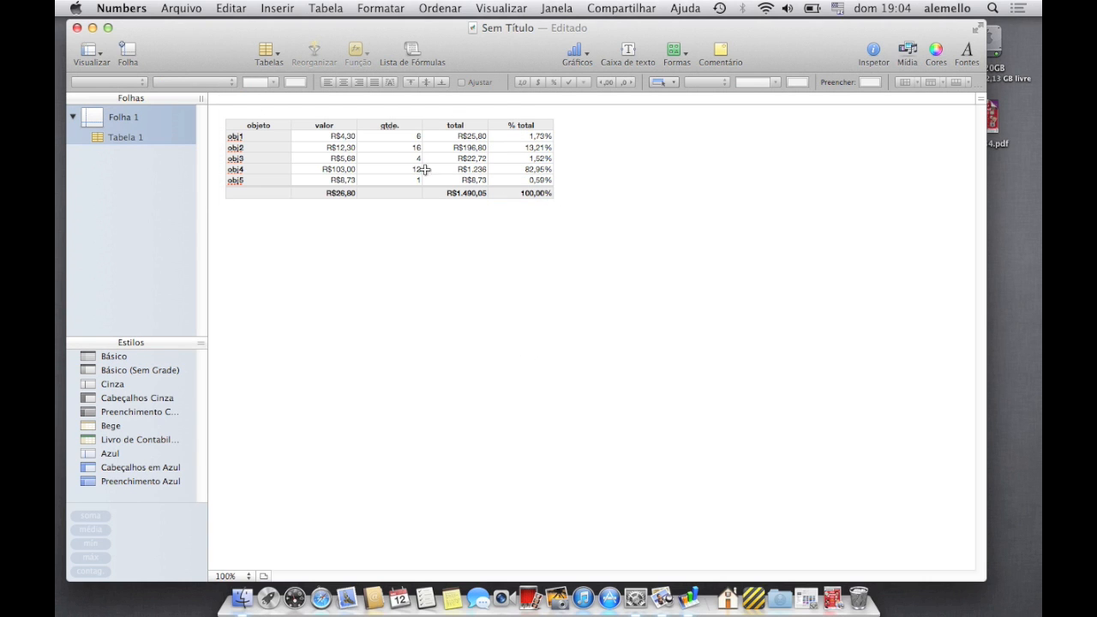
Try the Bege and Azul styles on the whole item table, and settle on the Livro de Contabil… style.
click(254, 127)
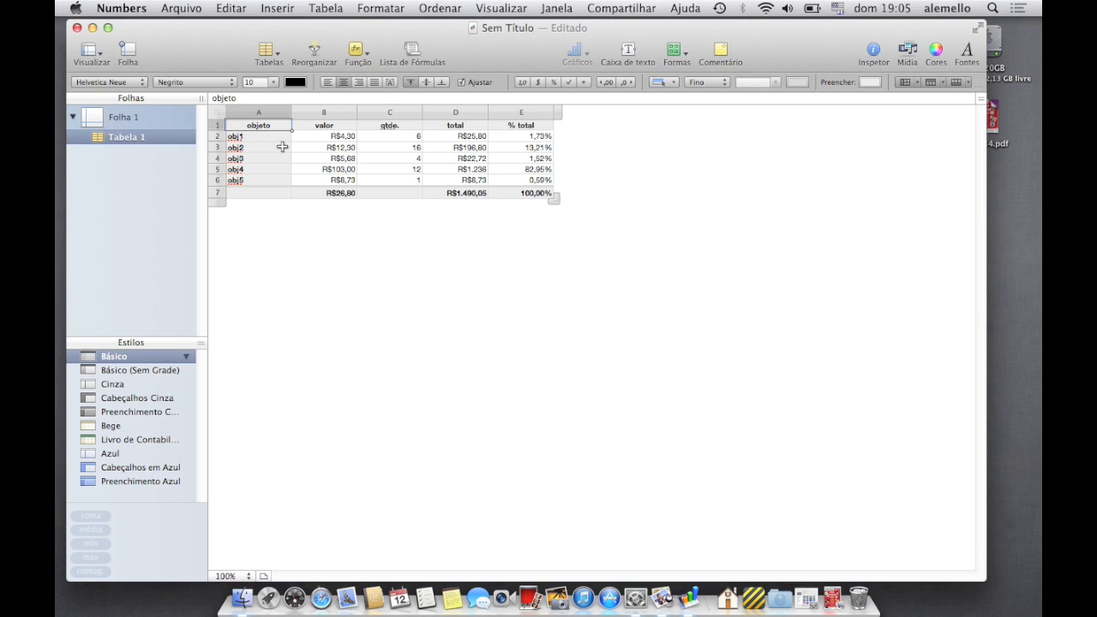
click(286, 212)
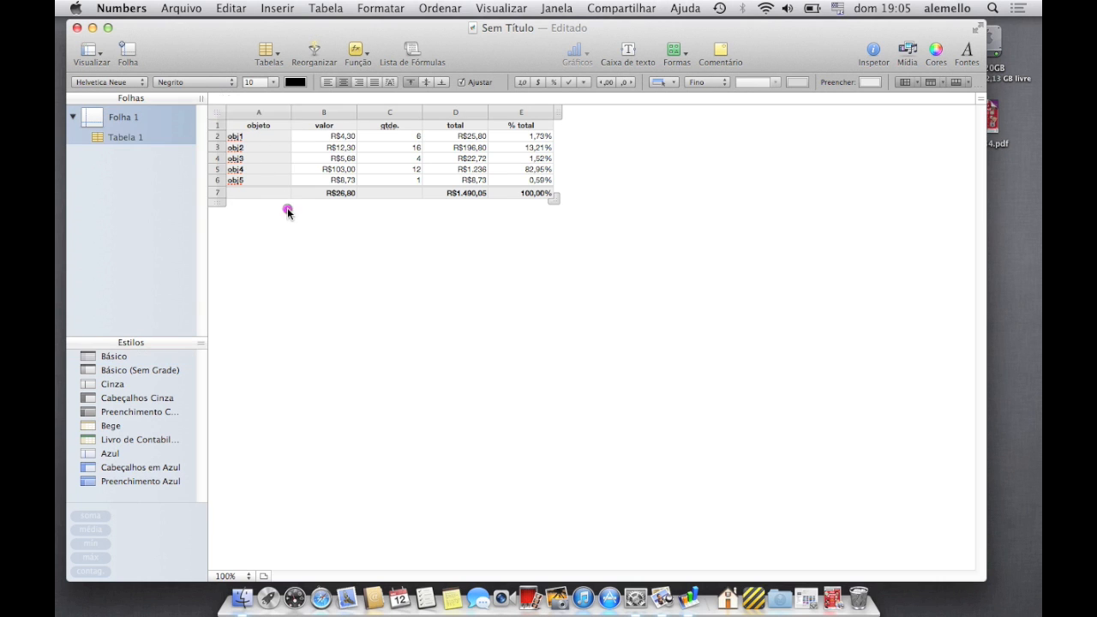
click(236, 124)
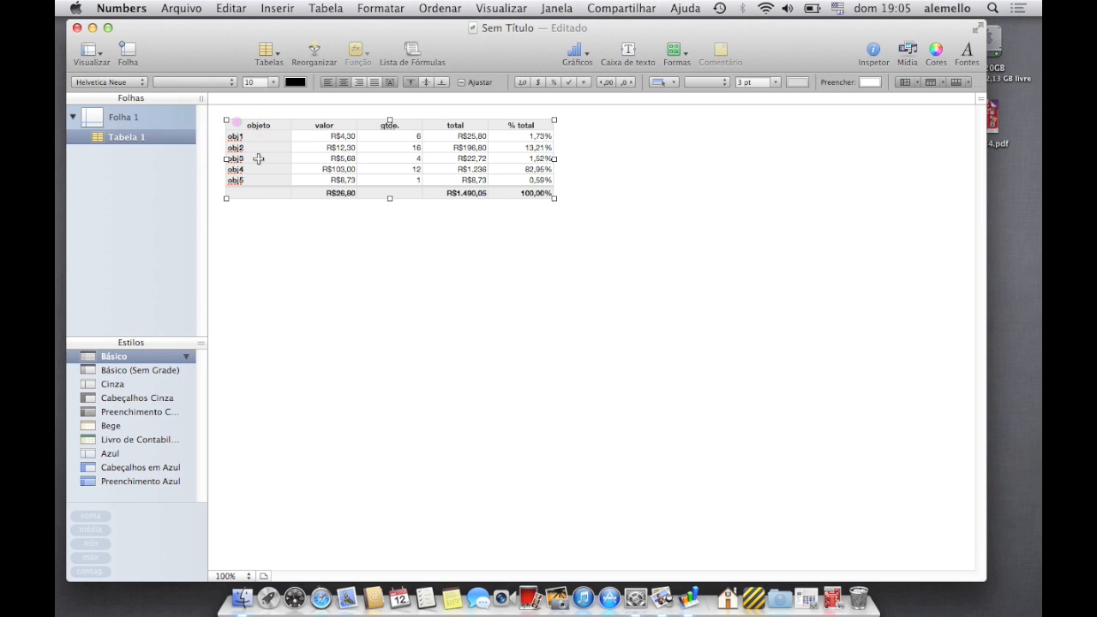
click(119, 441)
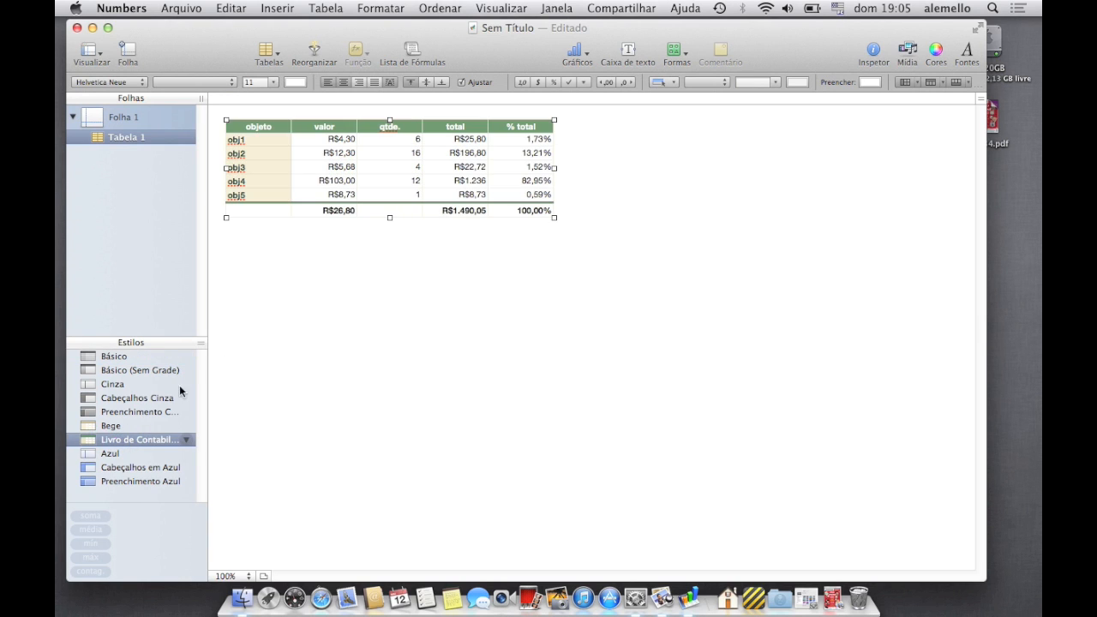
click(137, 428)
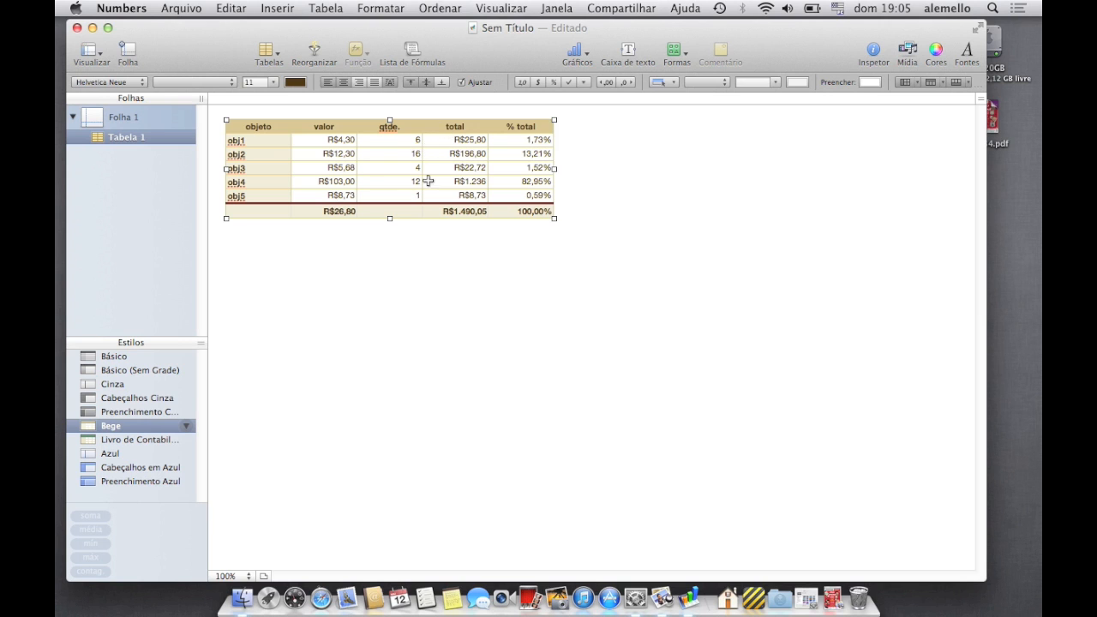
click(123, 456)
click(142, 437)
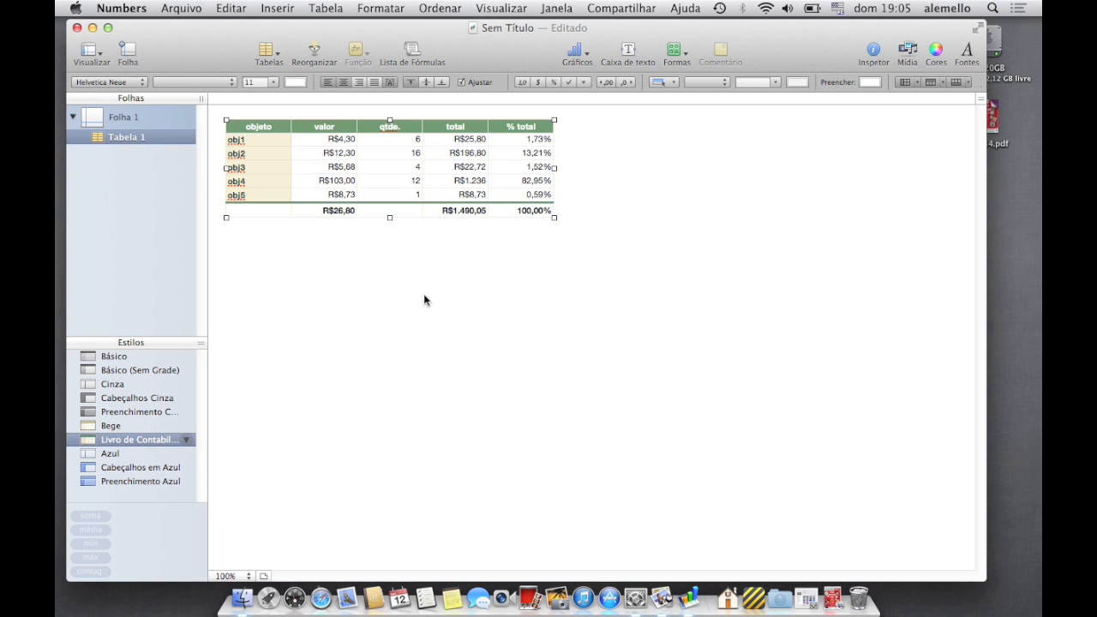
click(499, 264)
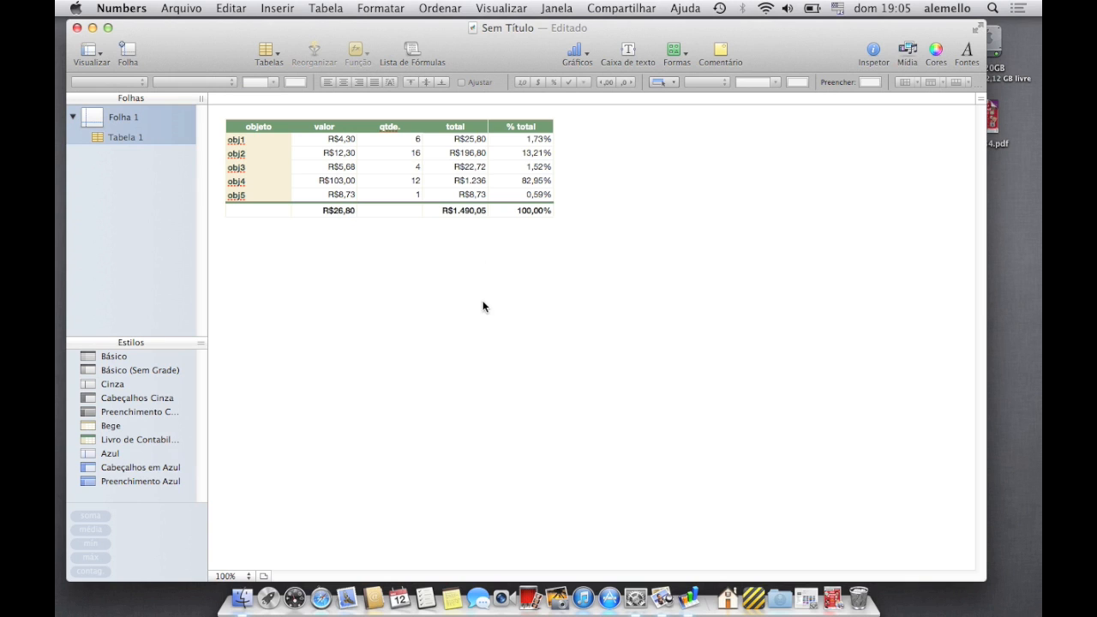
Insert a Lista table below the item table and enter "Objetos pedidos" as the header in B1.
click(267, 54)
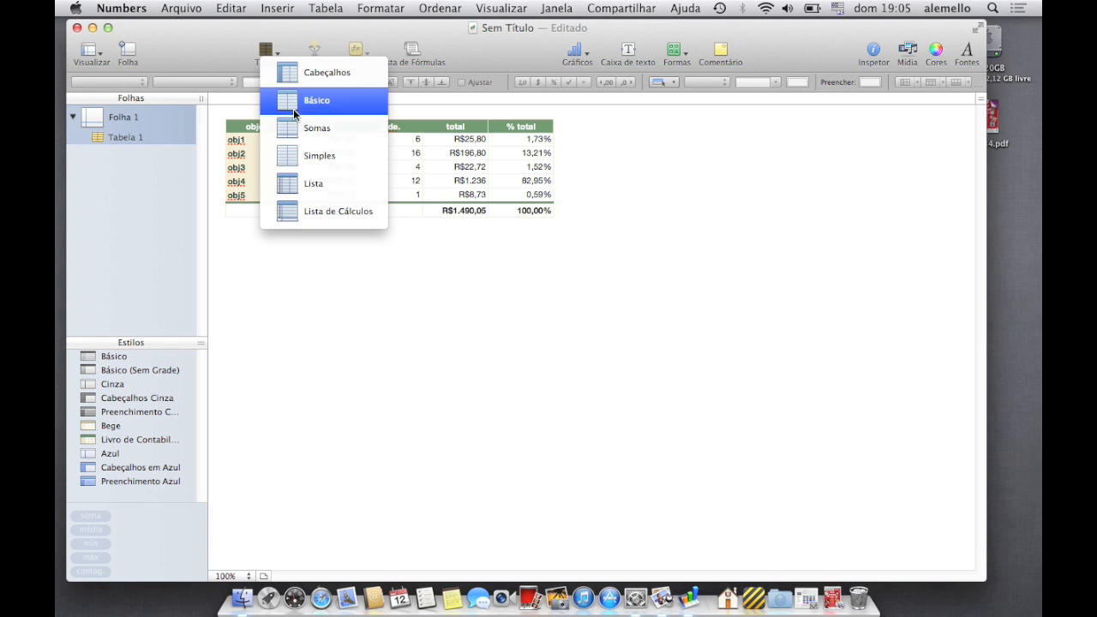
click(286, 191)
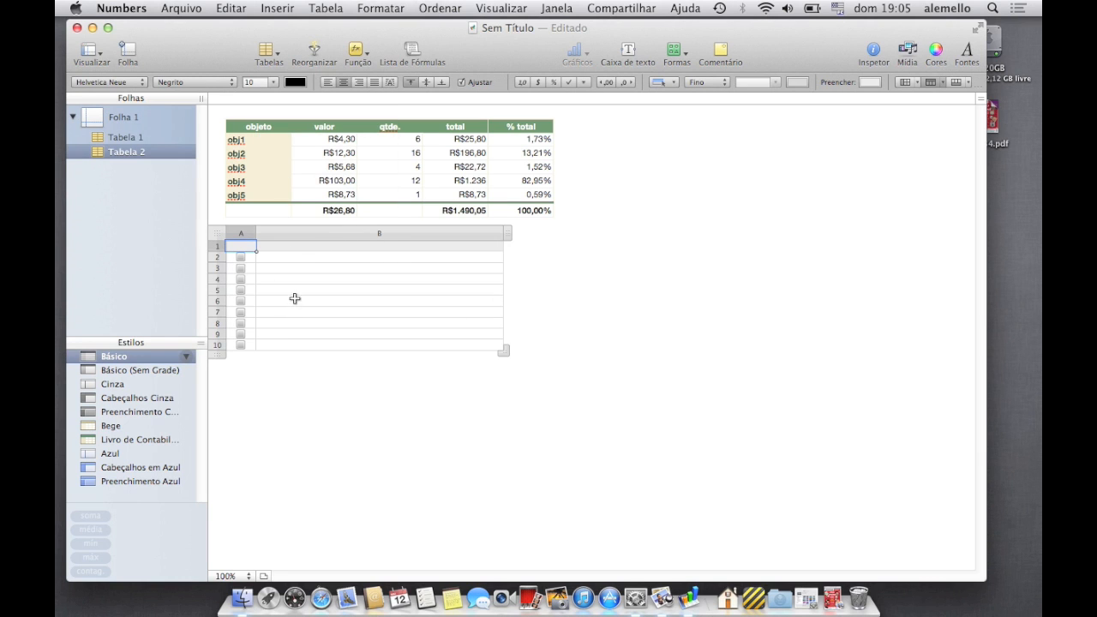
key(Tab)
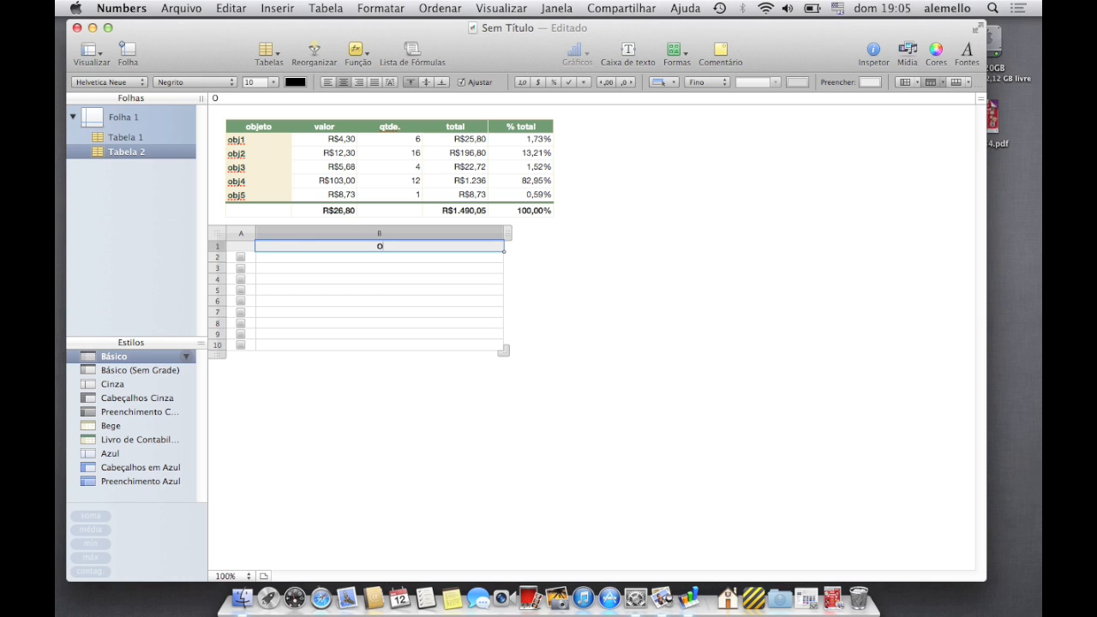
text(Objetos pedidos)
key(Return)
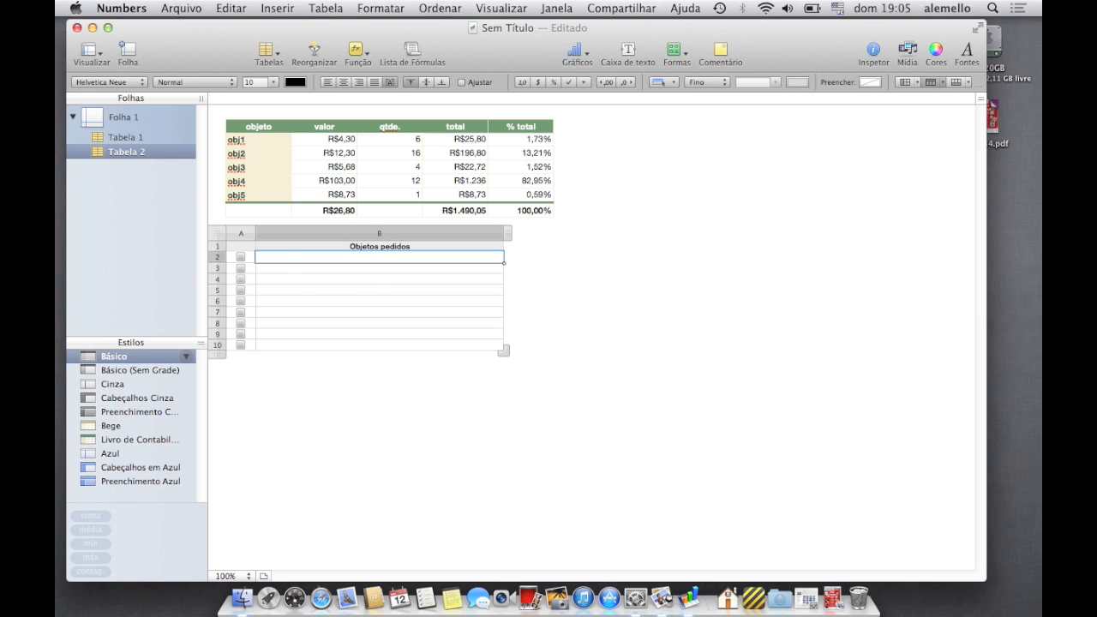
Enter obj1 as plain text in cell B2 of the new list table.
text(o)
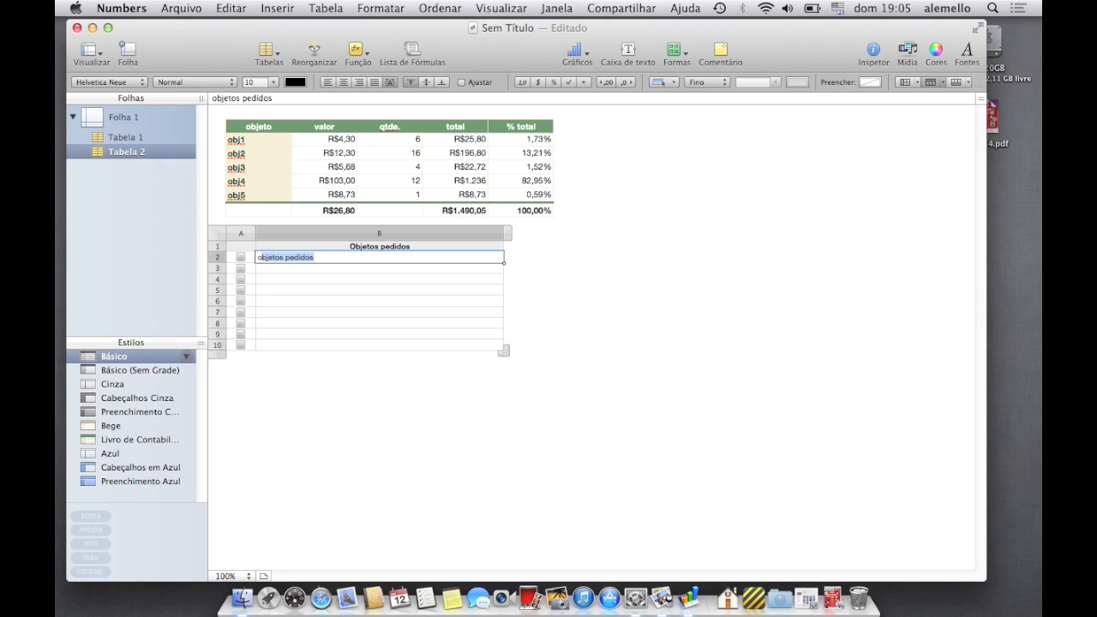
text(bj1)
key(Return)
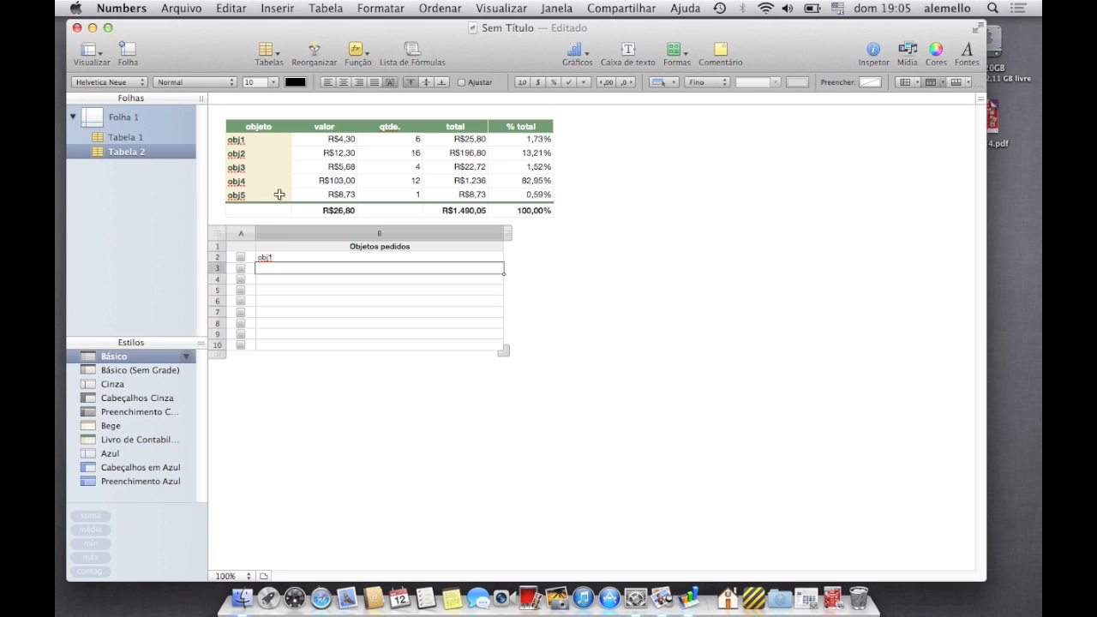
Replace the content of B2 in the list table with a formula that references Tabela 1 :: A2.
click(274, 257)
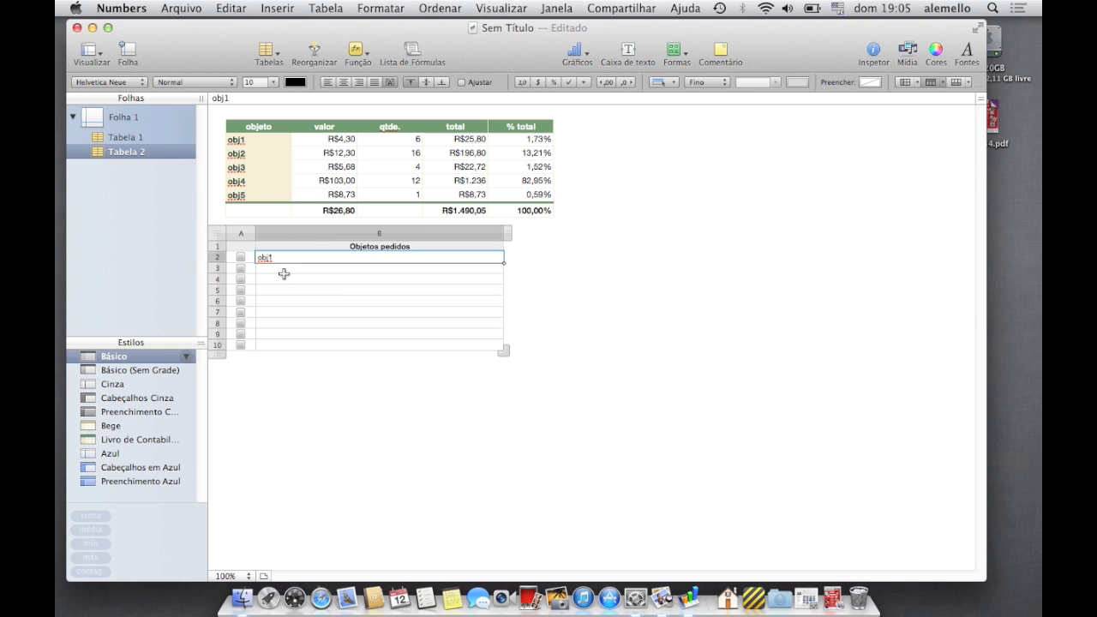
text(=)
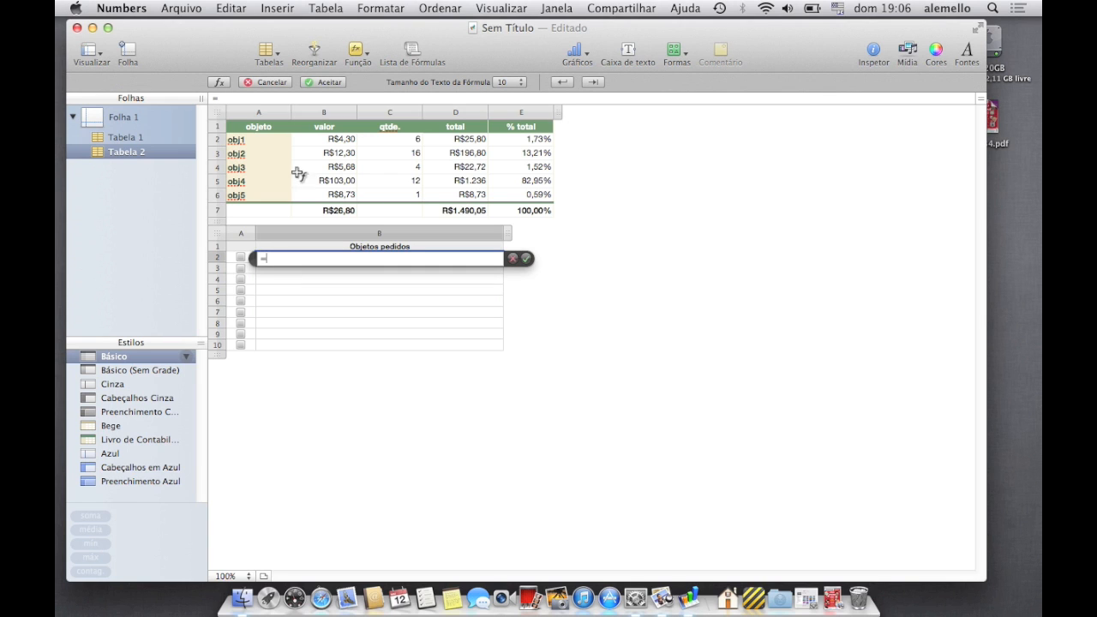
click(244, 141)
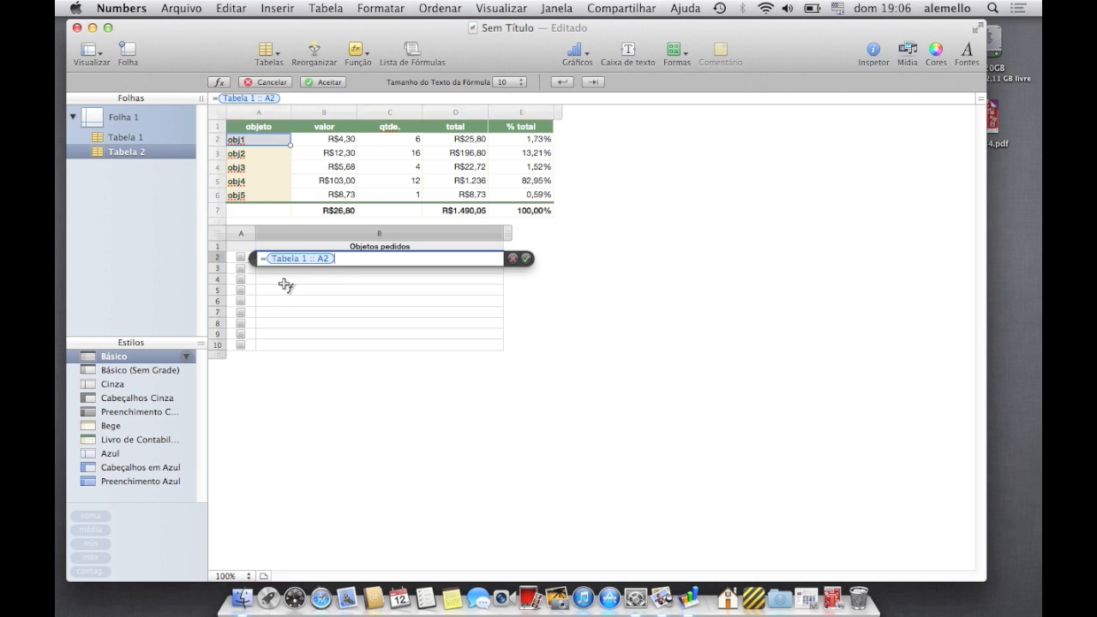
key(Return)
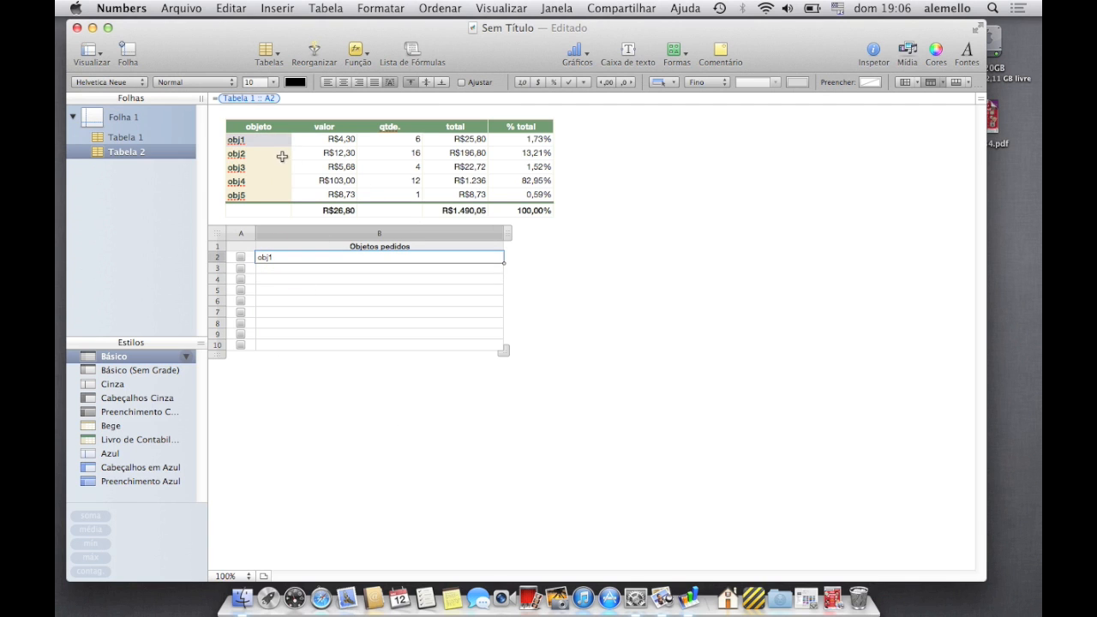
Rename the first item in A2 of Tabela 1 as "alce".
click(242, 139)
key(BackSpace)
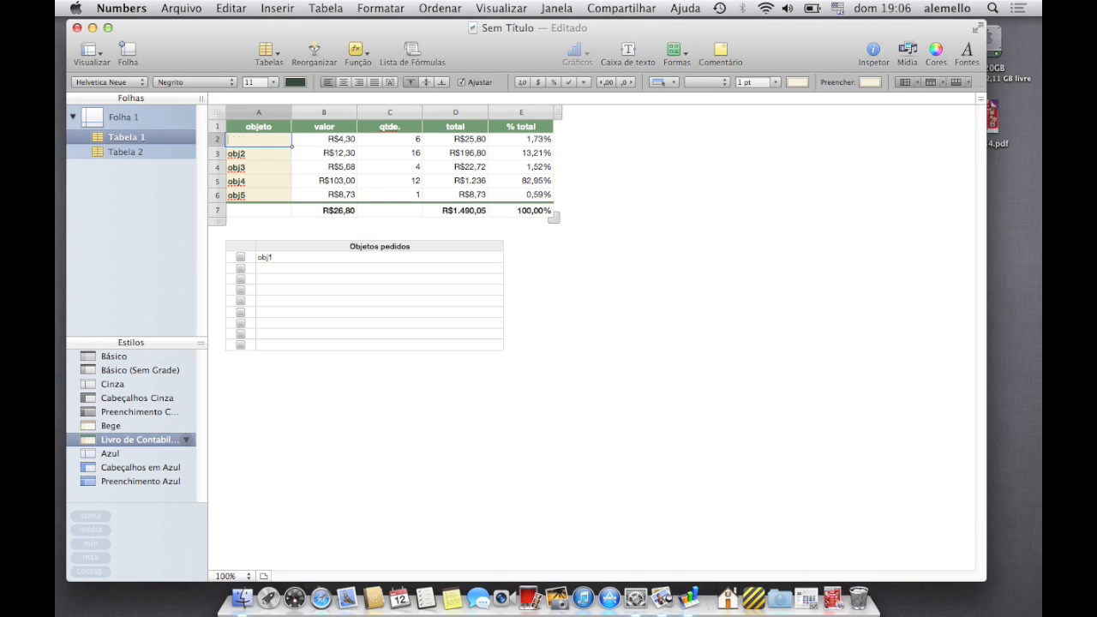
key(Return)
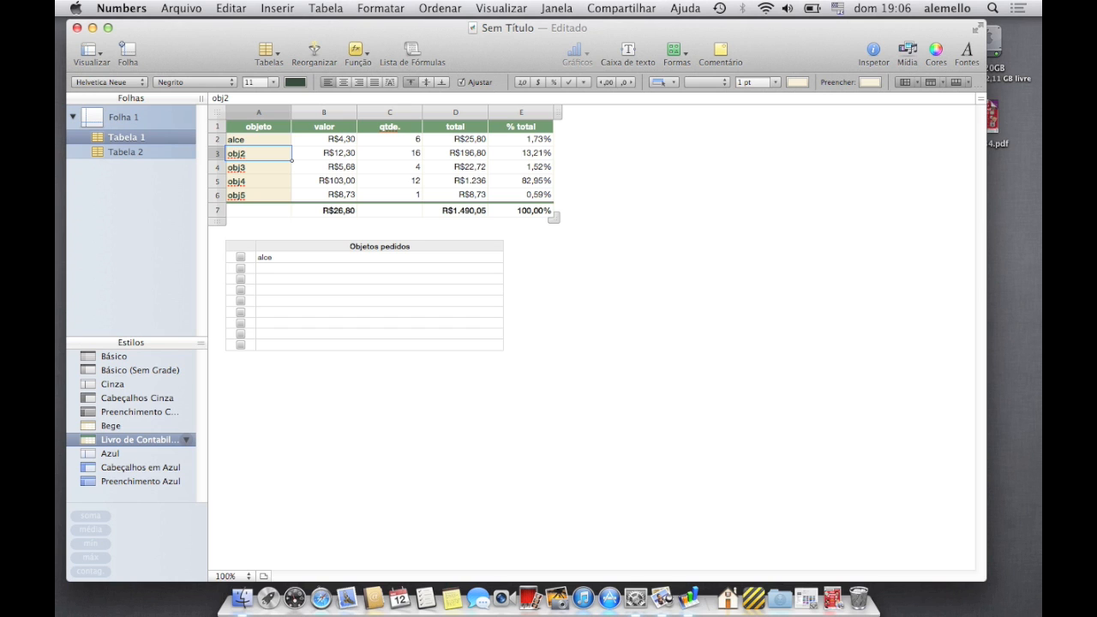
Add a column C to the Objetos pedidos table and select its header cell C1.
click(484, 247)
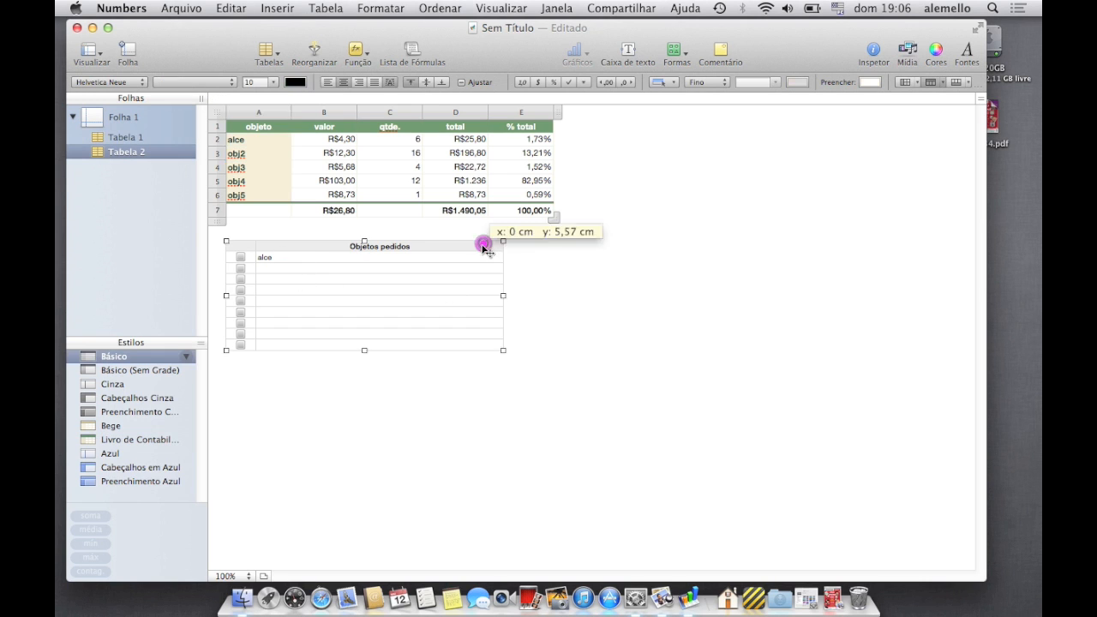
drag(484, 247, 586, 237)
click(480, 258)
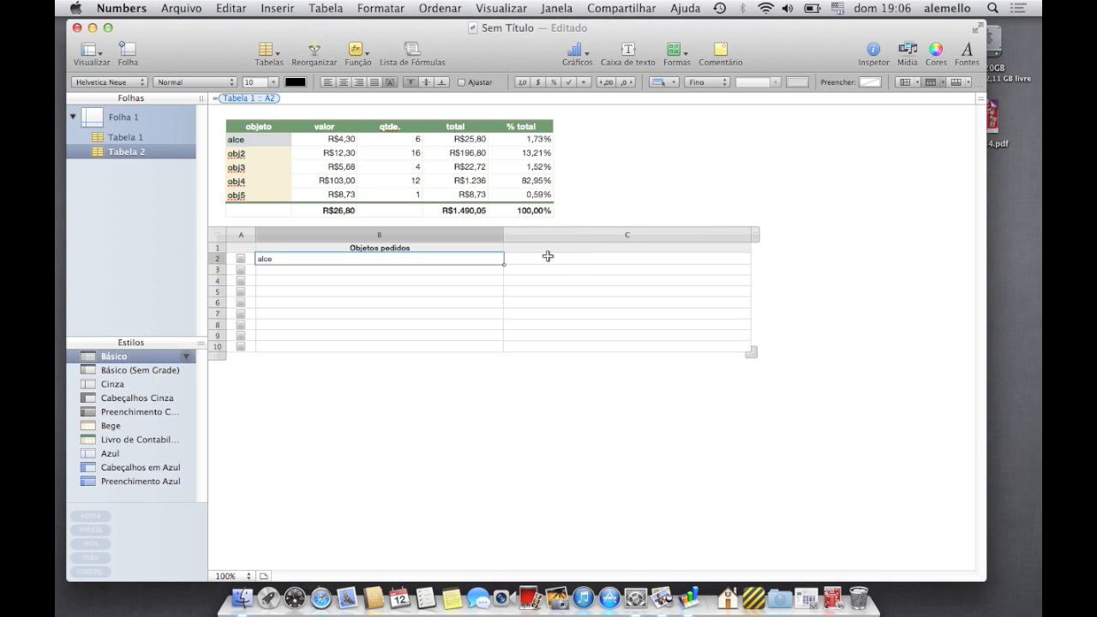
click(548, 251)
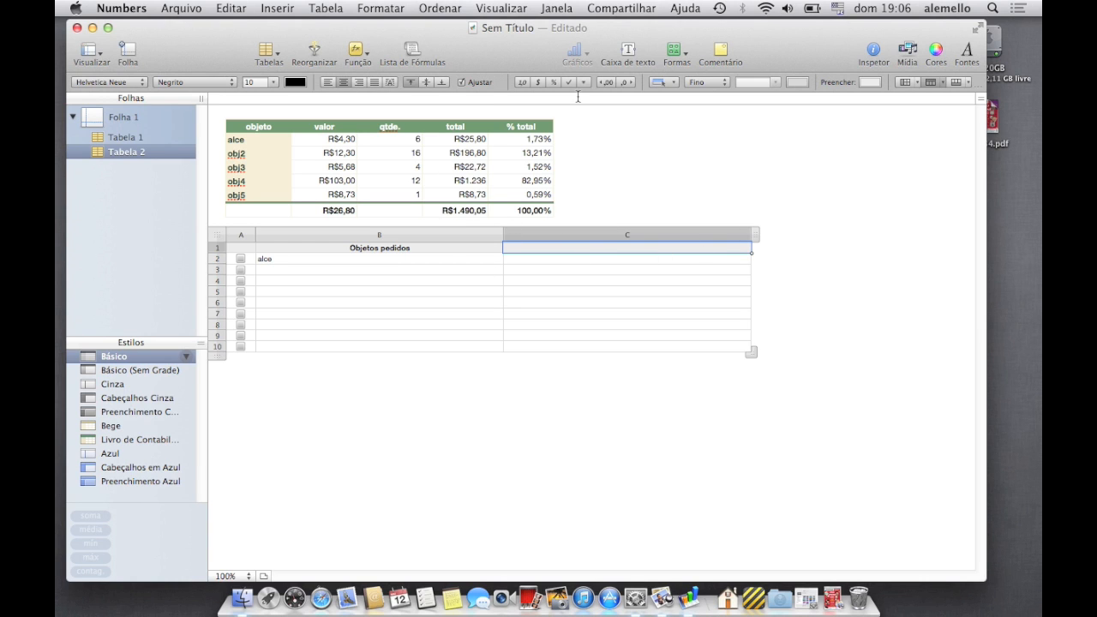
Title column C of the Objetos pedidos table qtde atual and link C2 to alce's qtde. value in Tabela 1.
text(tual)
key(Return)
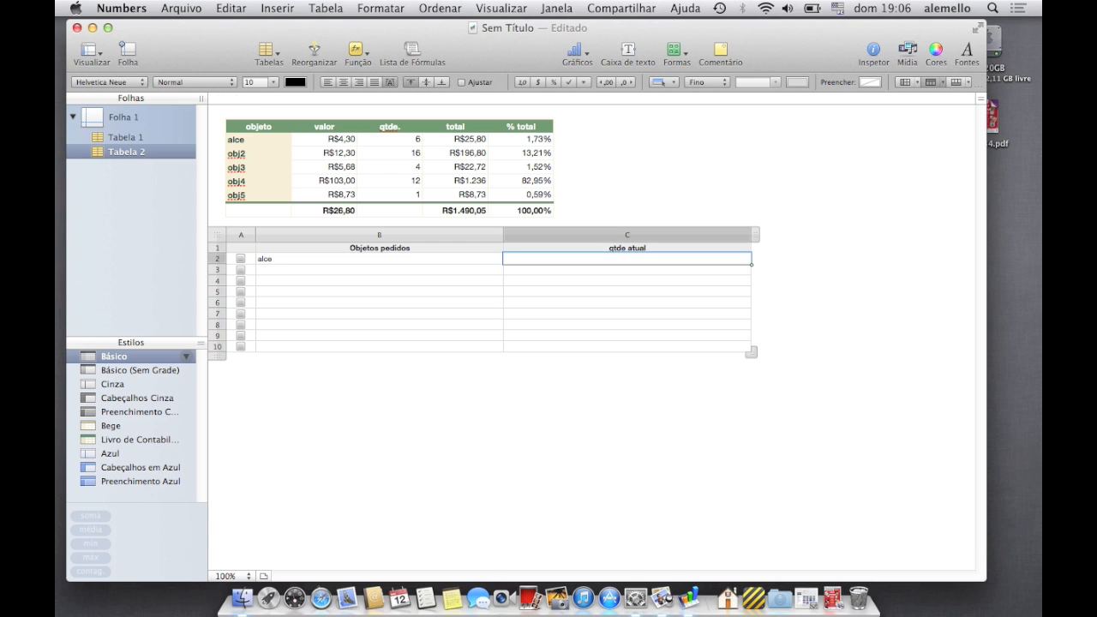
text(=)
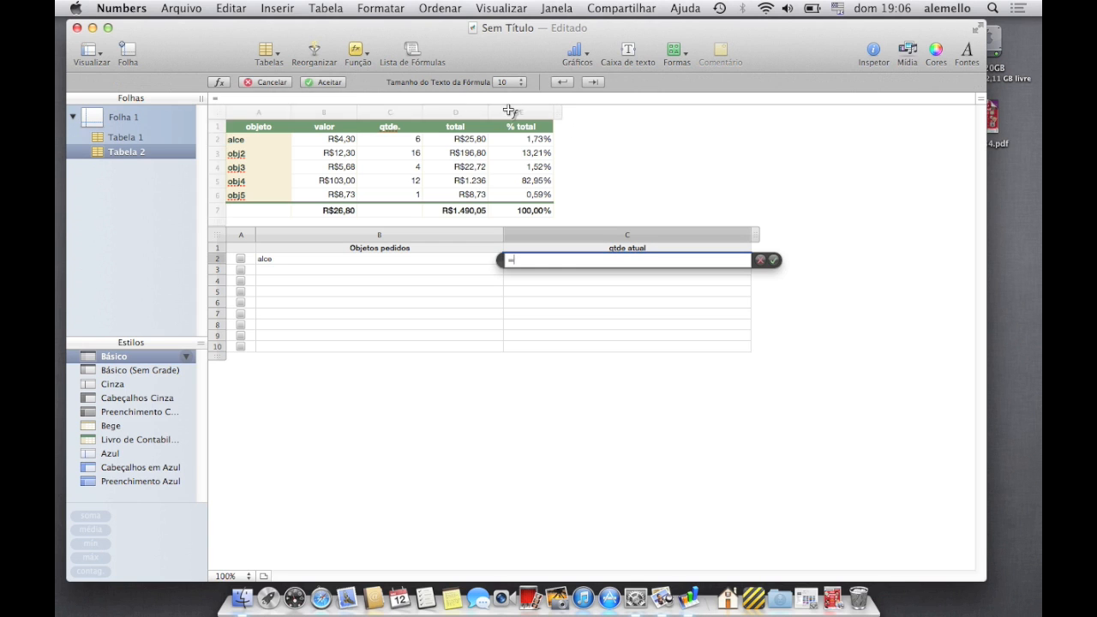
click(413, 139)
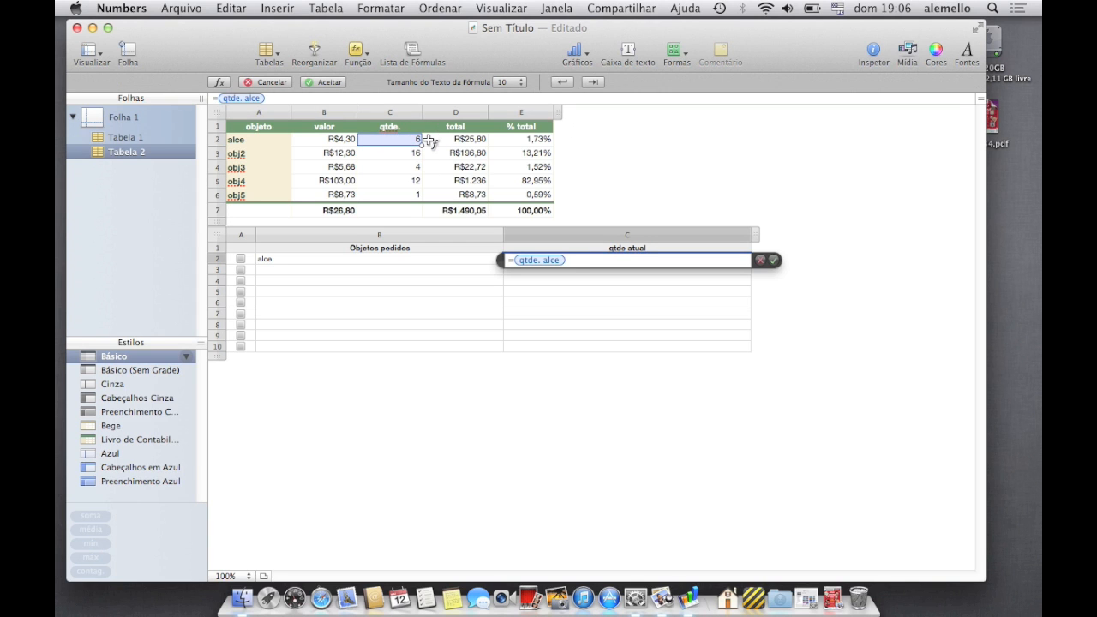
key(Return)
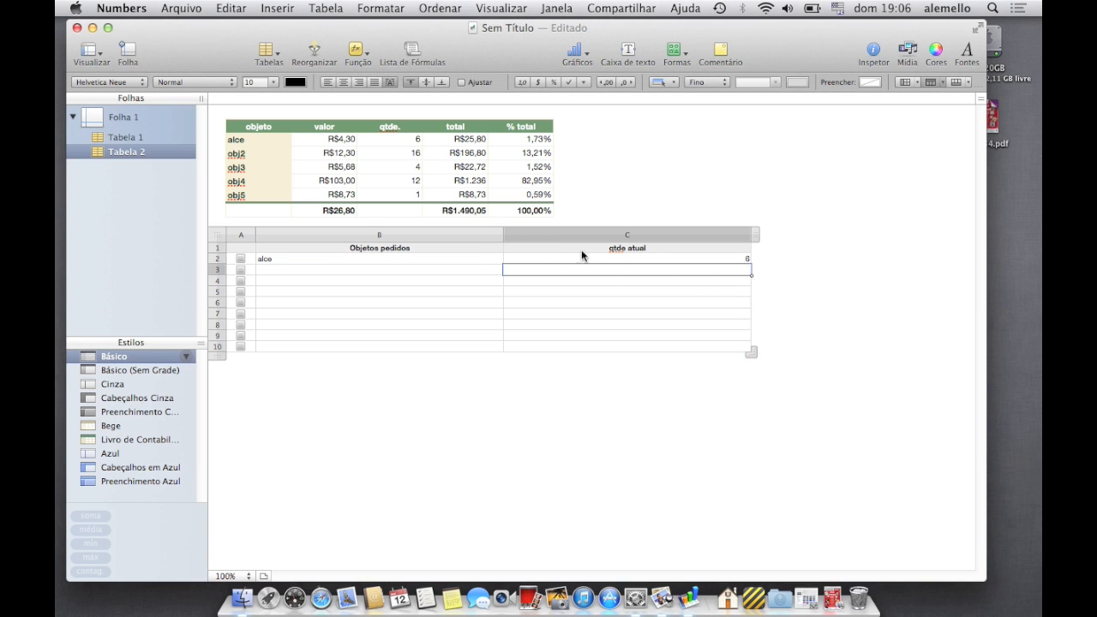
Narrow columns B and C of the Objetos pedidos table and add a column D.
click(438, 258)
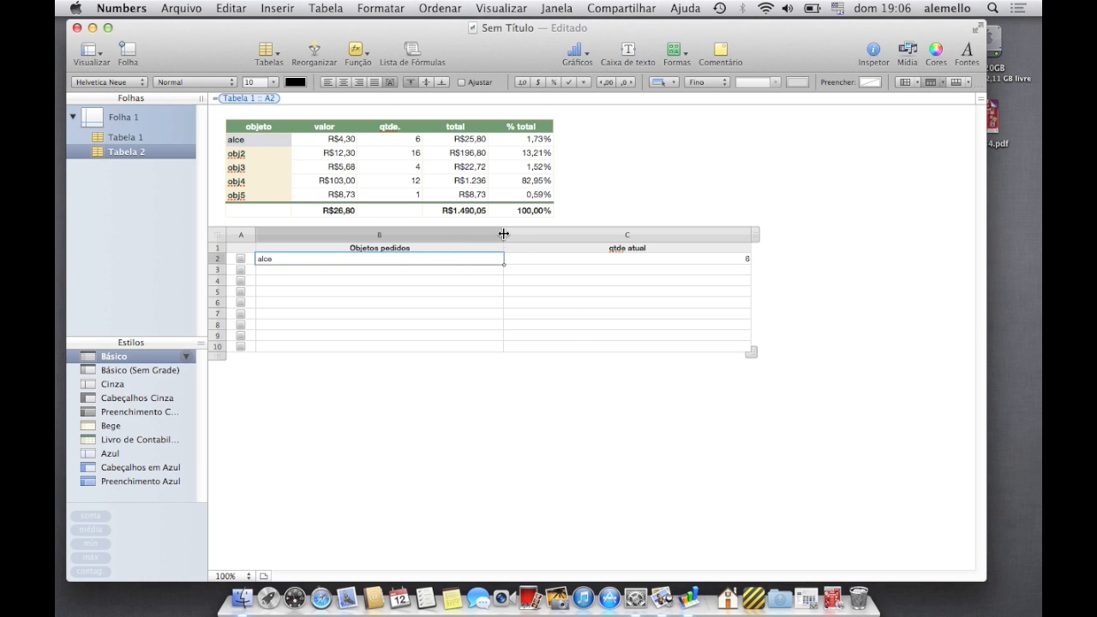
drag(504, 234, 357, 234)
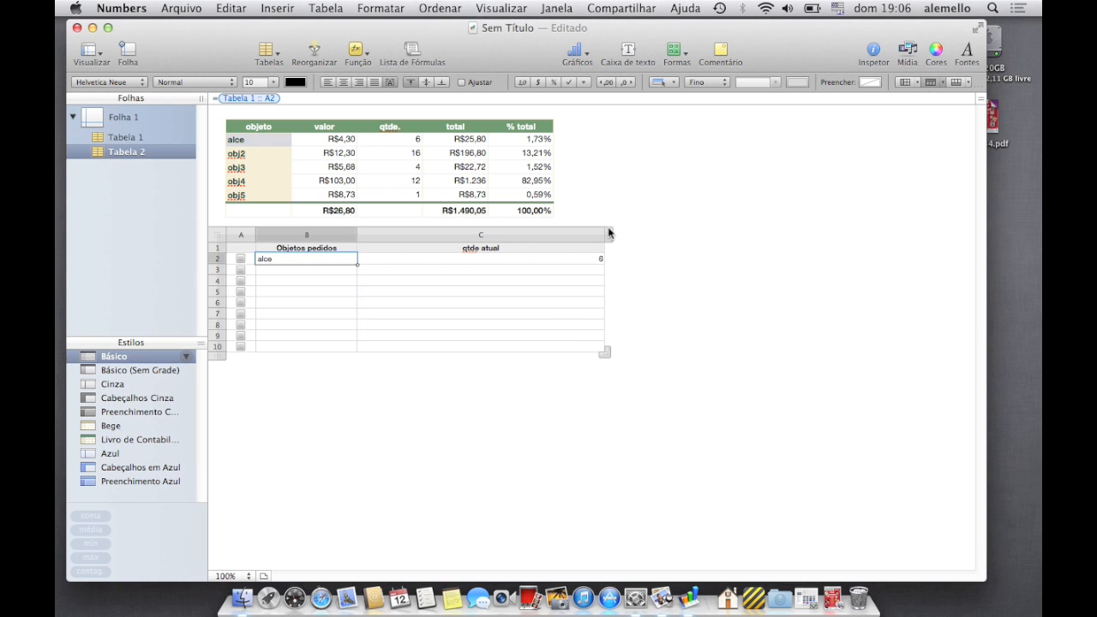
drag(605, 234, 490, 236)
Title column D of the Objetos pedidos table pedido and enter 12 in D2 for alce.
click(467, 247)
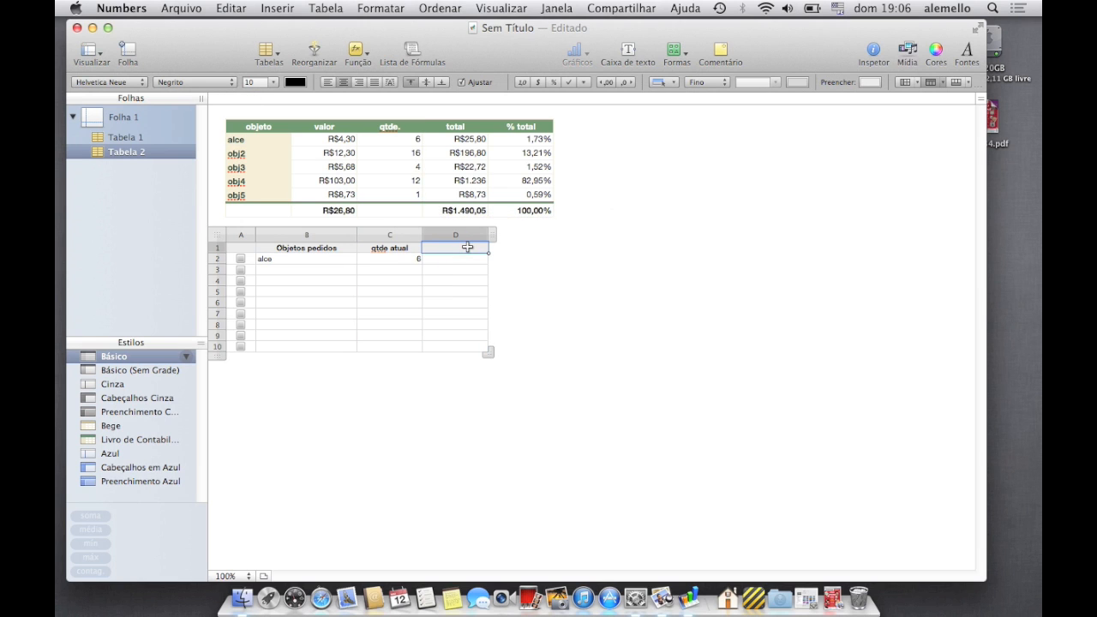
text(pedido)
key(Return)
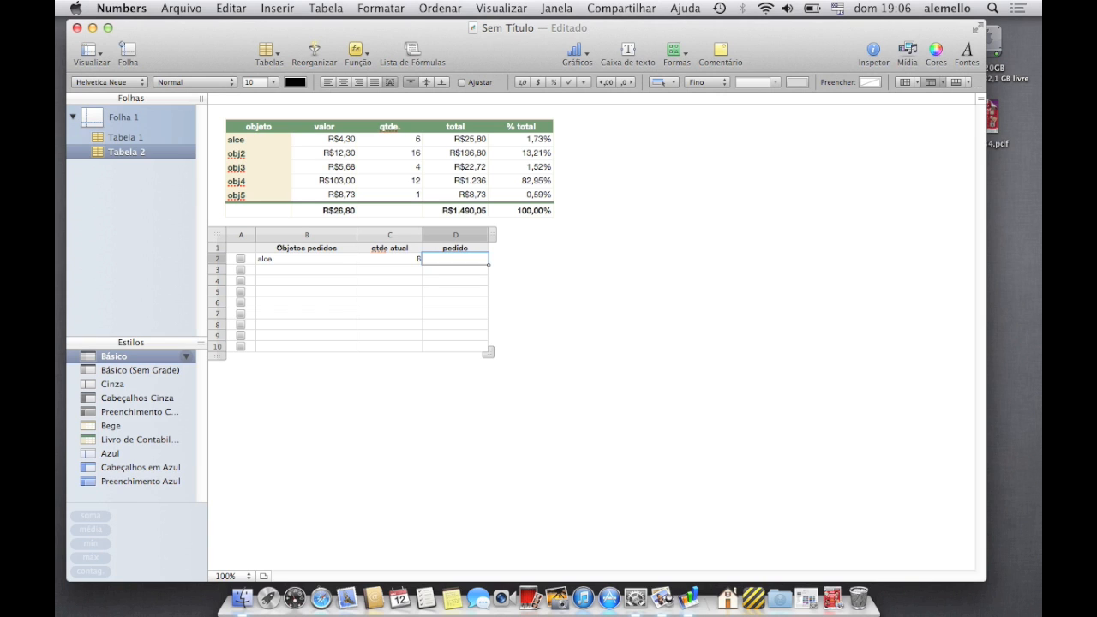
text(12)
key(Return)
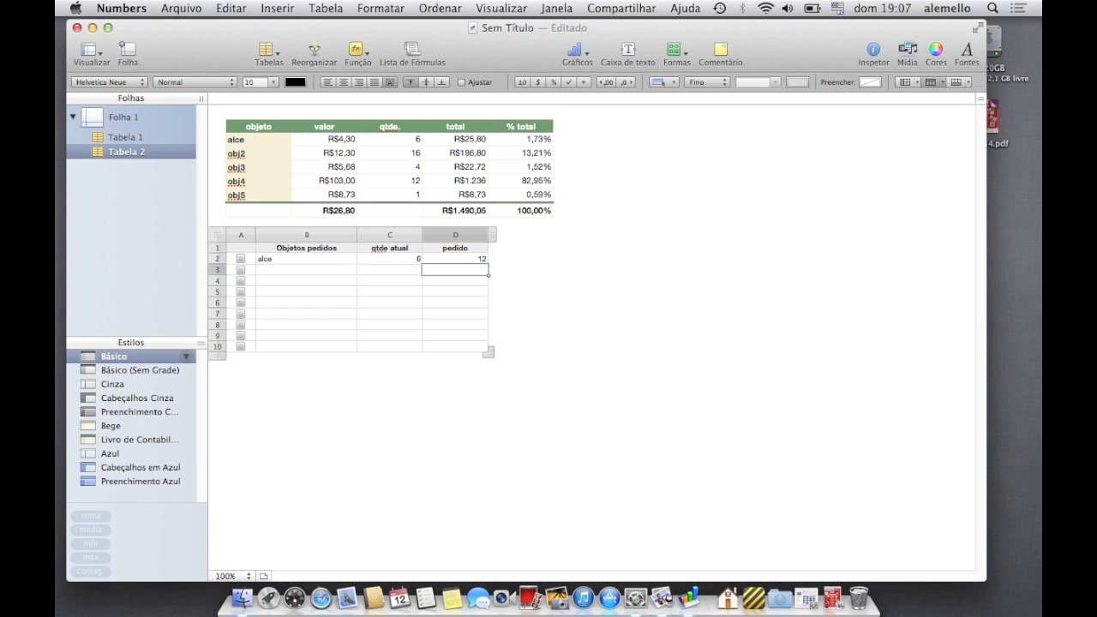
Fill the B2 and C2 formulas down to row 6 and delete the empty rows 7 to 10 of the Objetos pedidos table.
drag(300, 258, 421, 306)
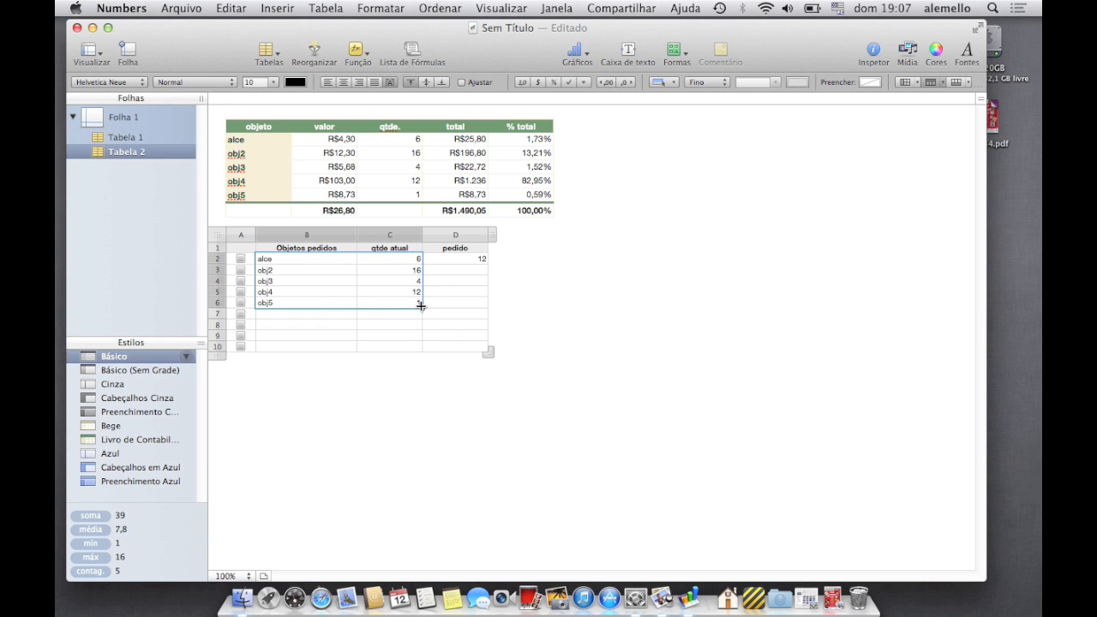
click(274, 315)
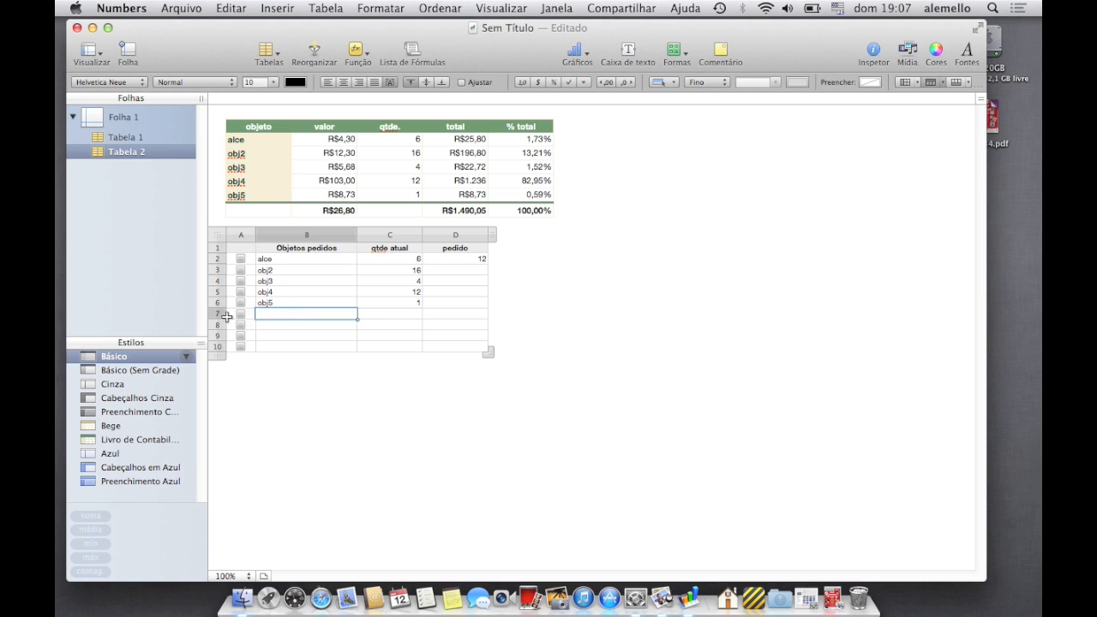
click(219, 314)
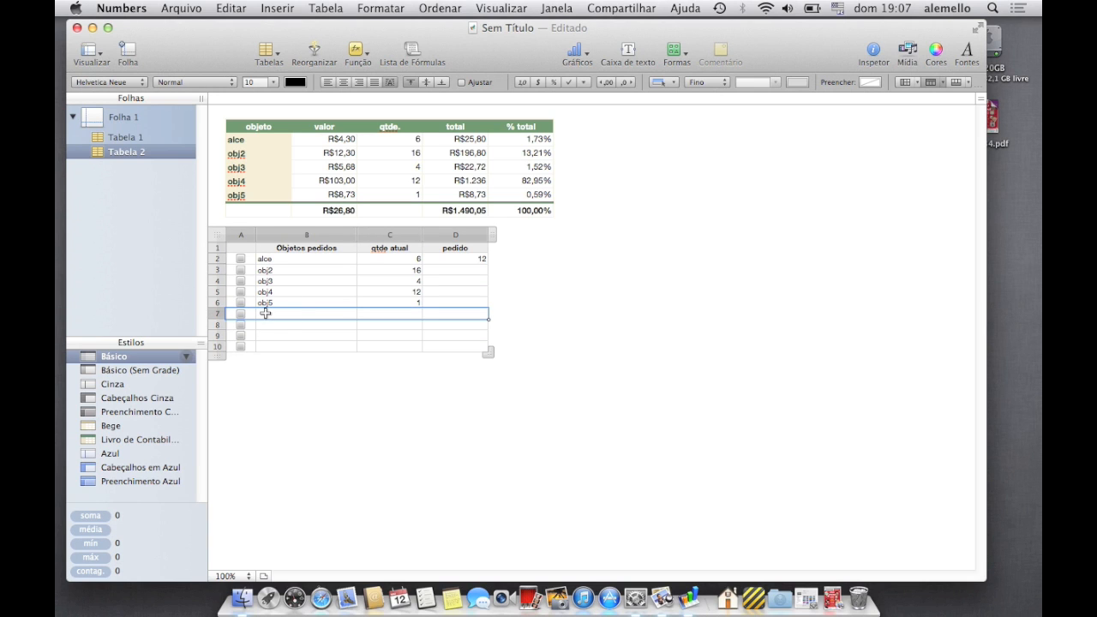
shift+click(217, 348)
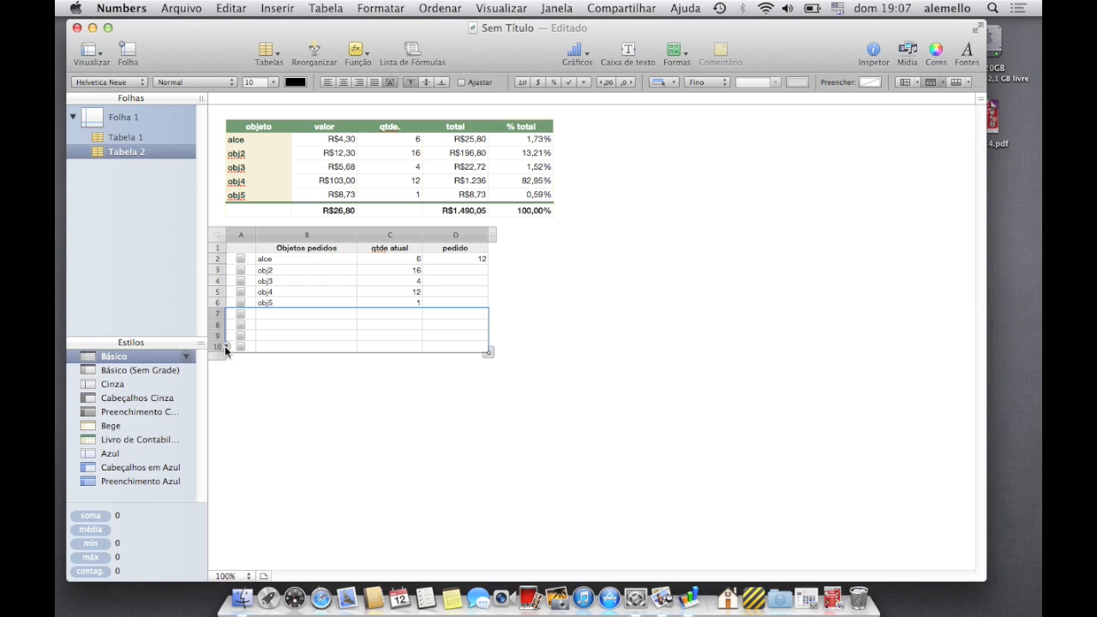
click(225, 347)
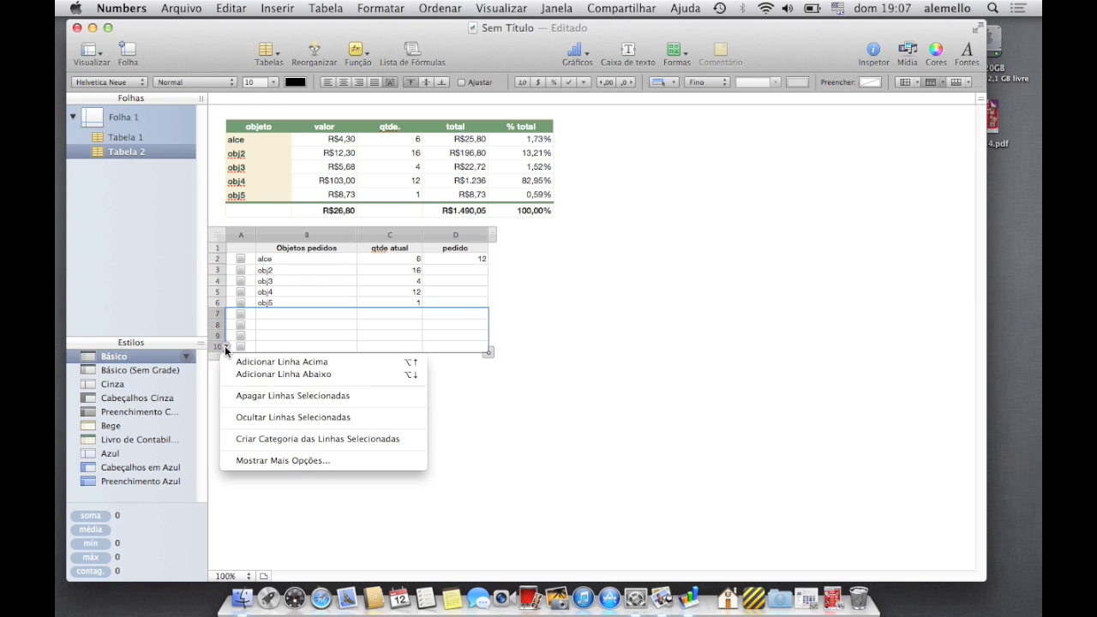
click(264, 399)
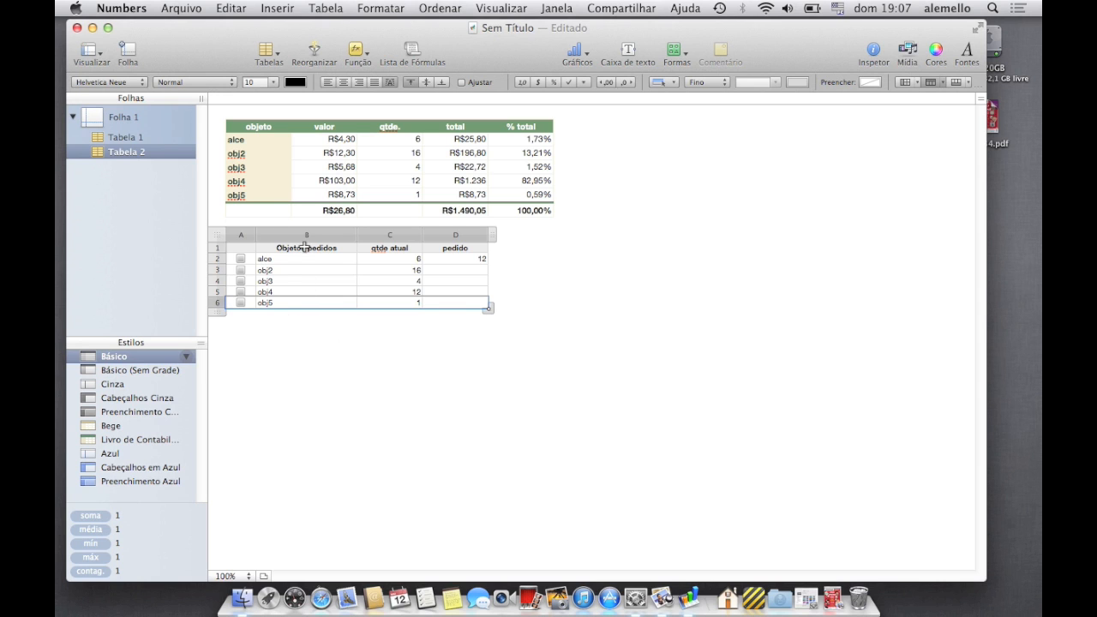
Rename obj4 in Tabela 1 as motos and set its qtde. value to 8.
click(252, 180)
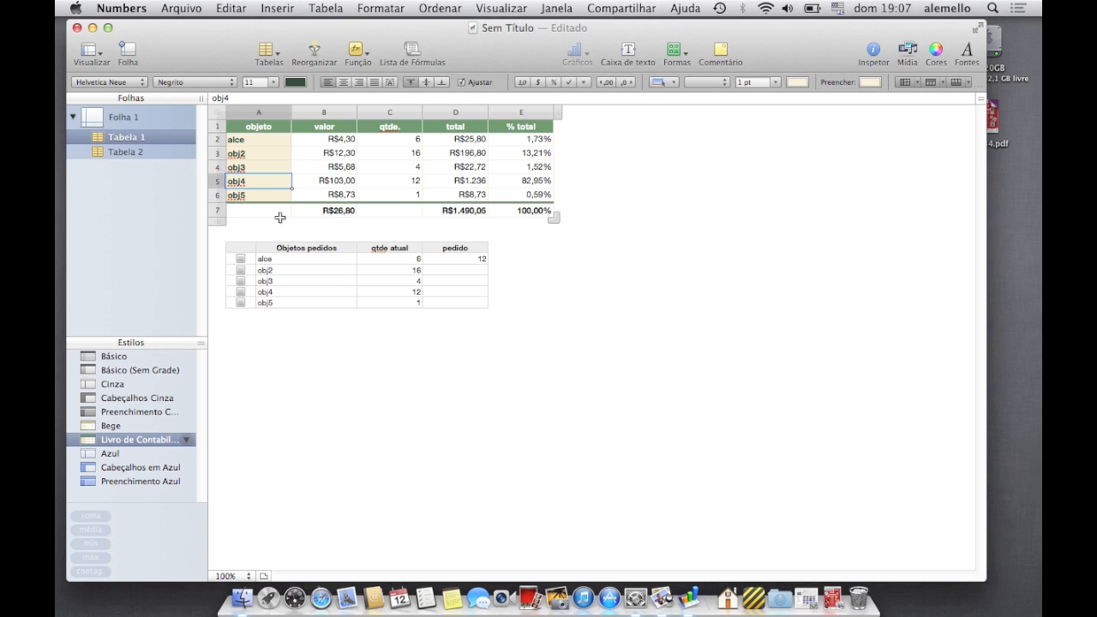
text(motos)
key(Return)
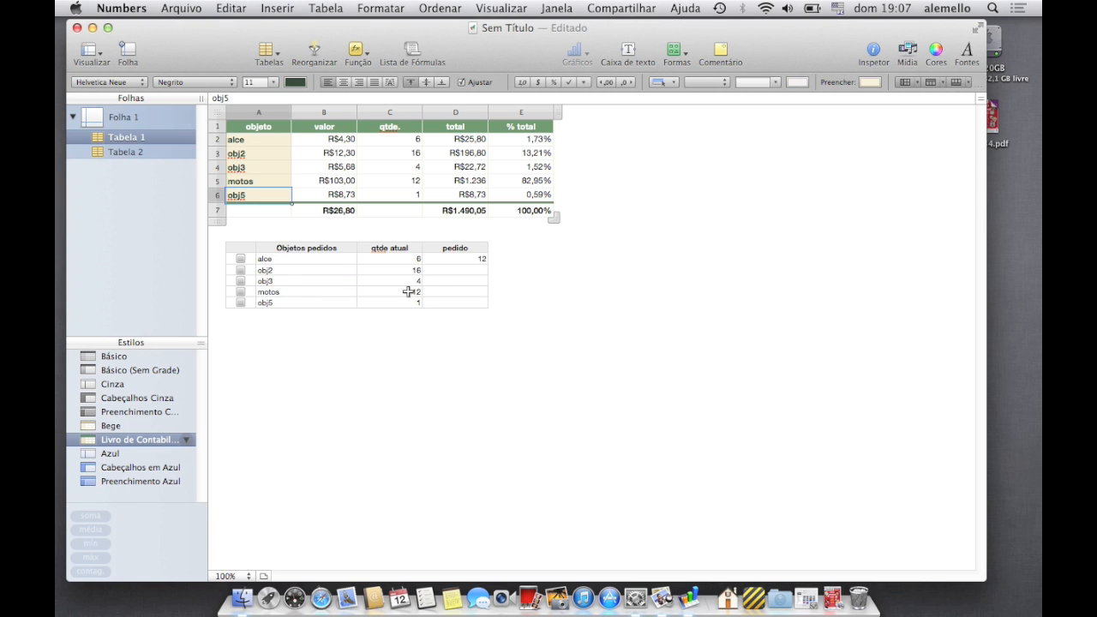
click(394, 182)
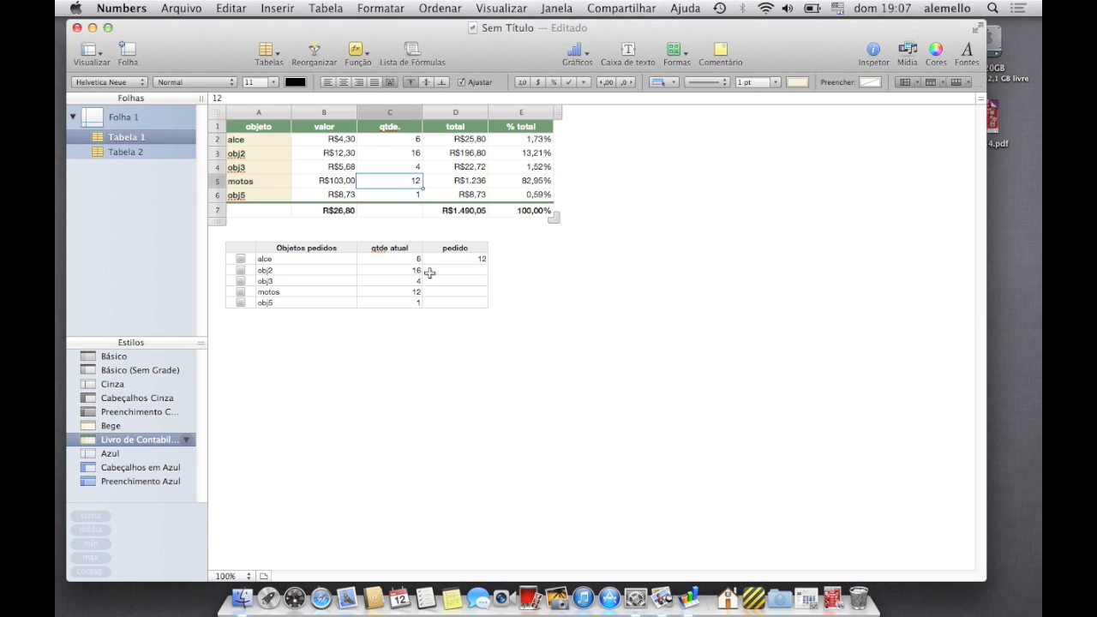
text(8)
key(Return)
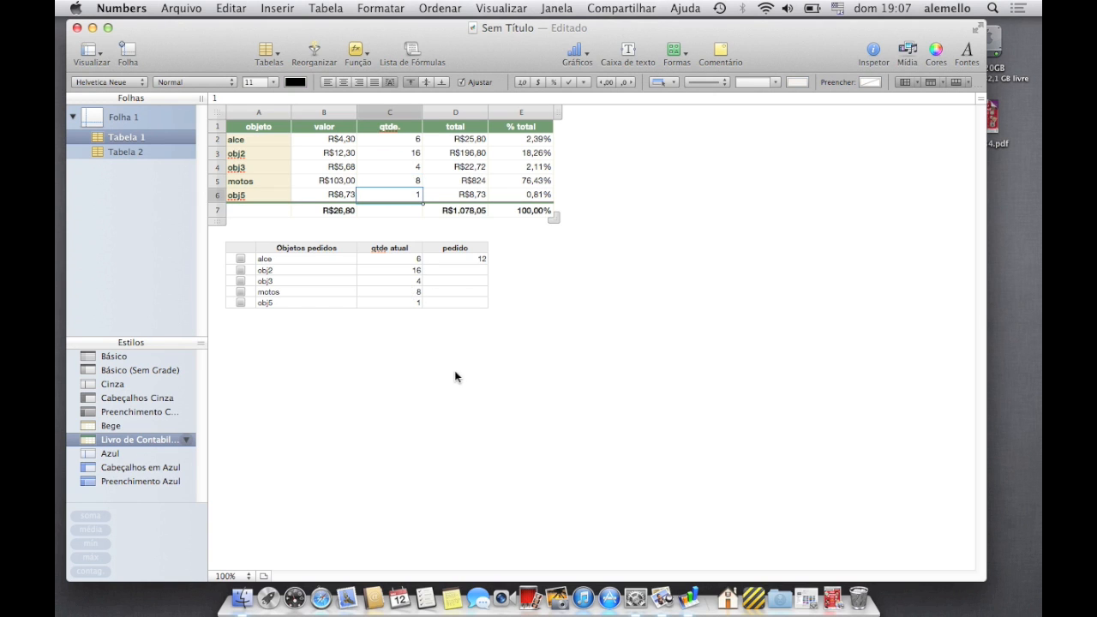
Enter the pedido values 24, 16, 12 and 100 in D3 to D6 of the Objetos pedidos table.
click(464, 270)
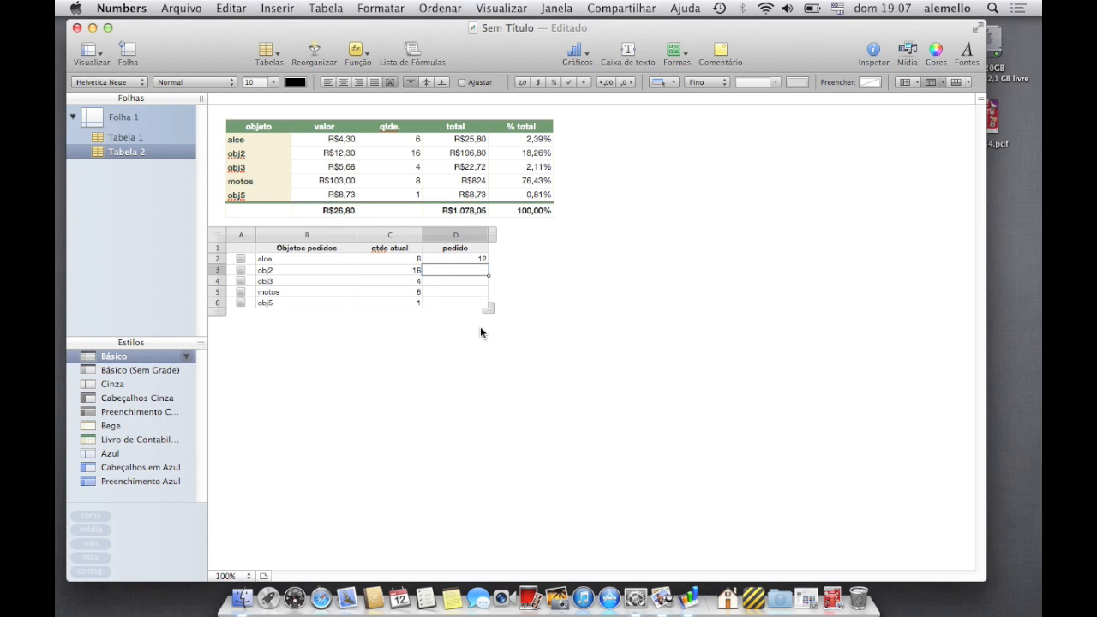
text(24)
key(Return)
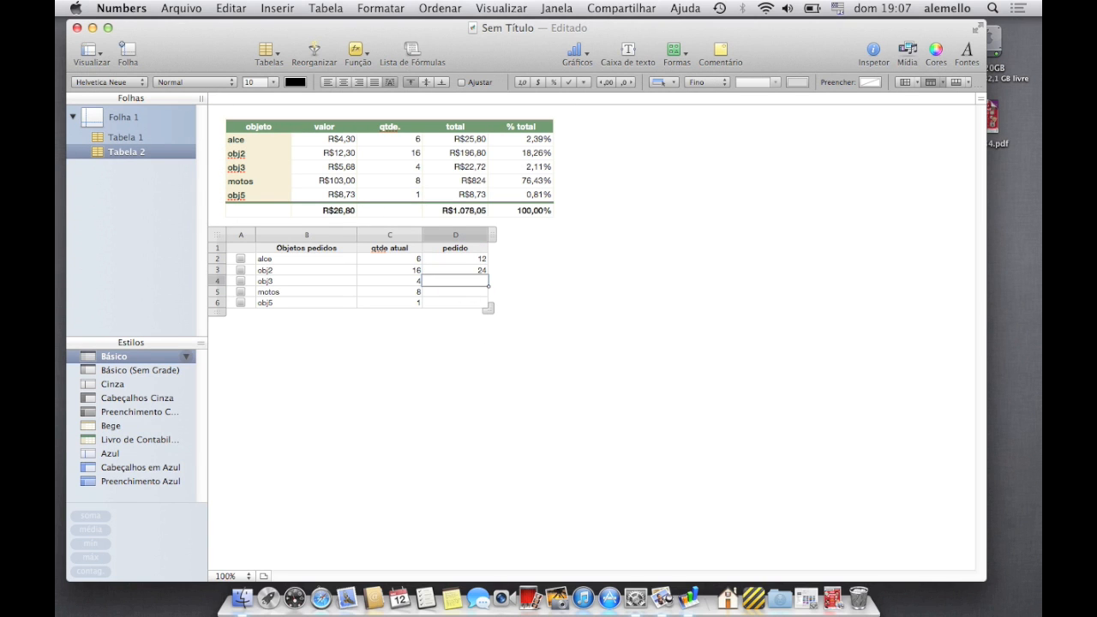
key(Return)
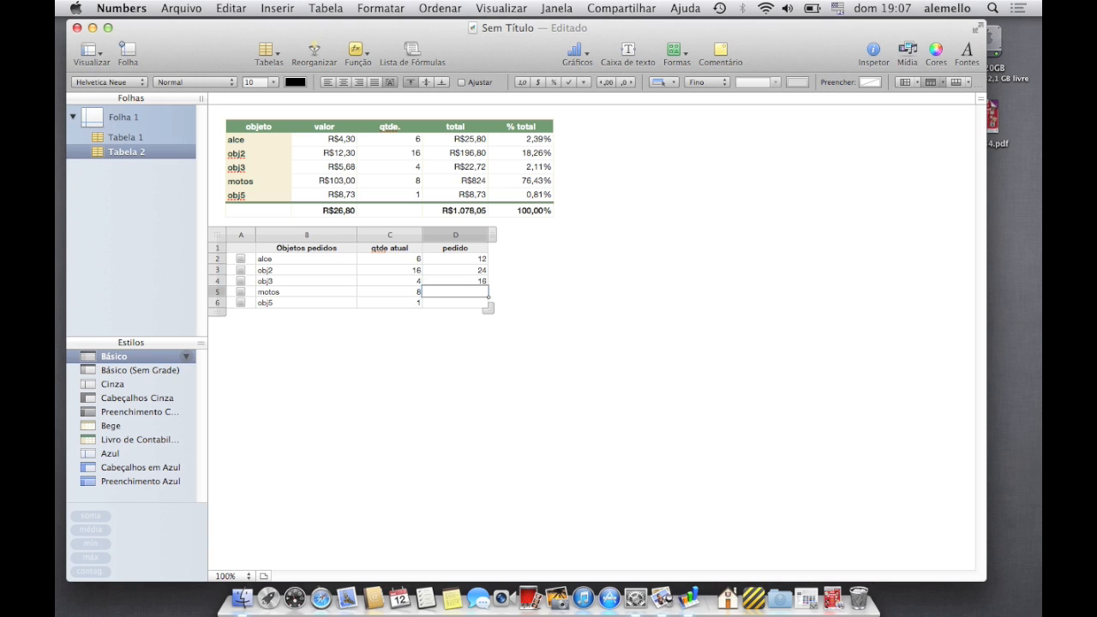
key(Return)
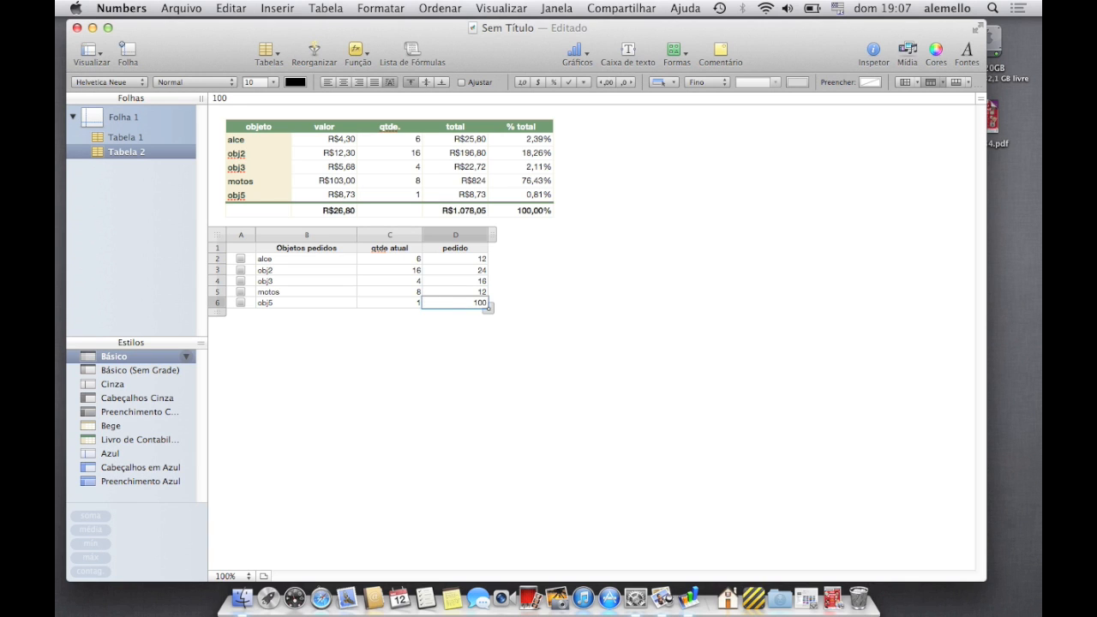
text(100)
click(387, 377)
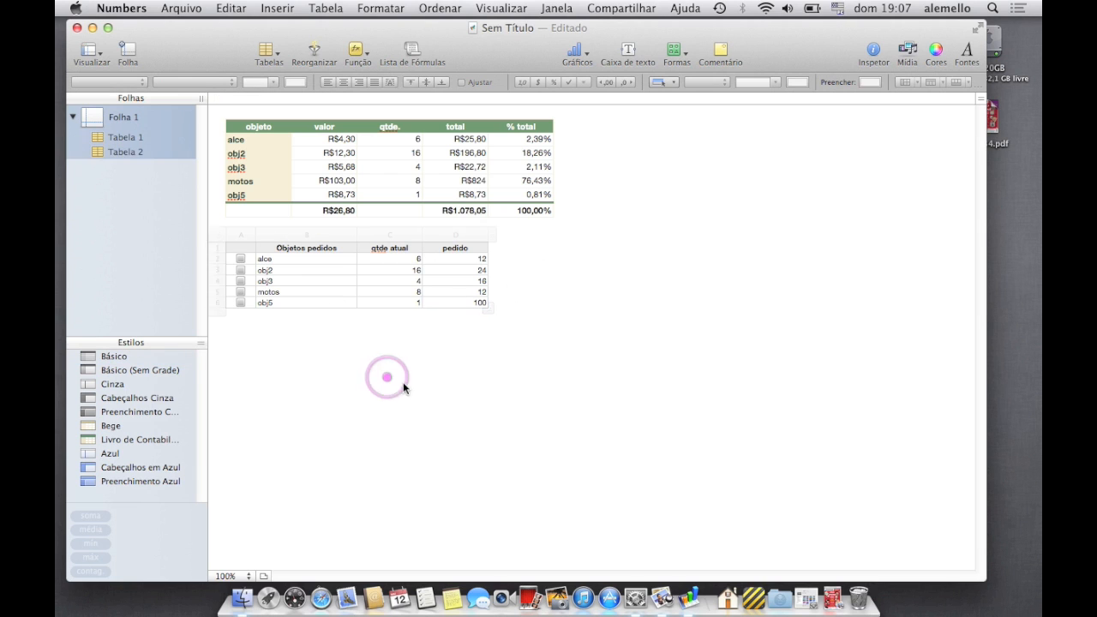
Apply the green-header Livro de Contabil… table style to the Objetos pedidos table.
click(239, 247)
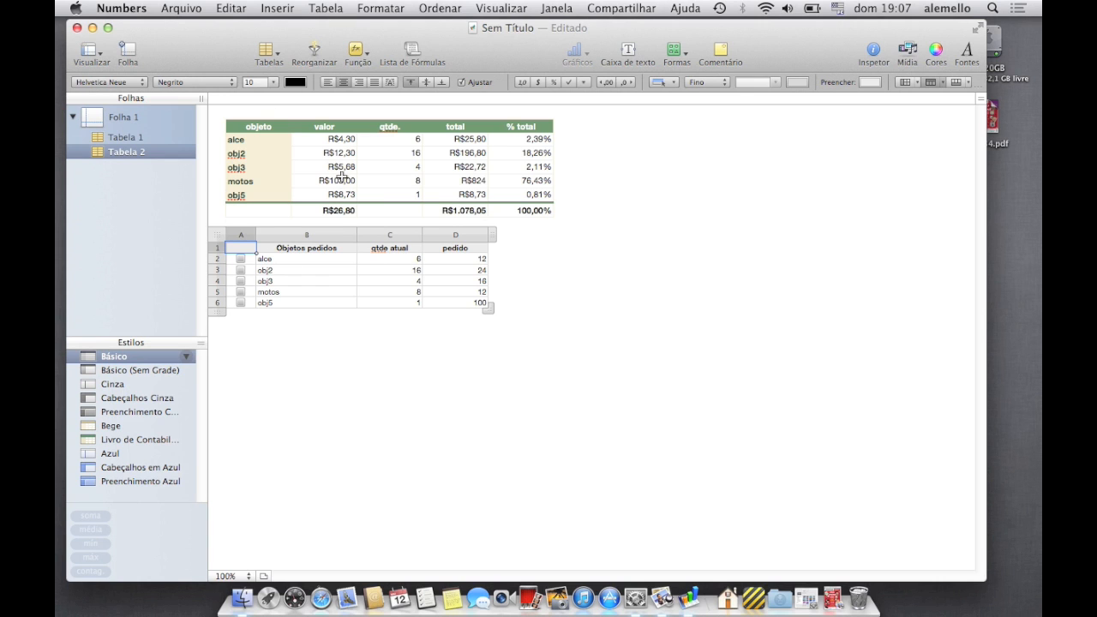
click(120, 439)
click(474, 355)
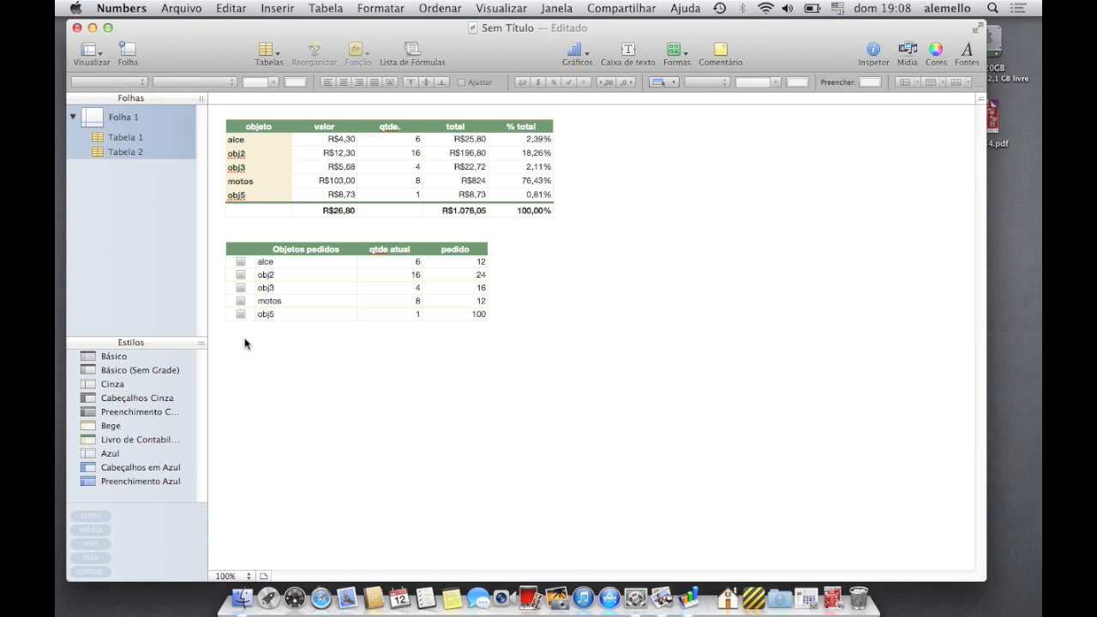
Tick the checkboxes of obj2 and motos in the Objetos pedidos table.
click(241, 275)
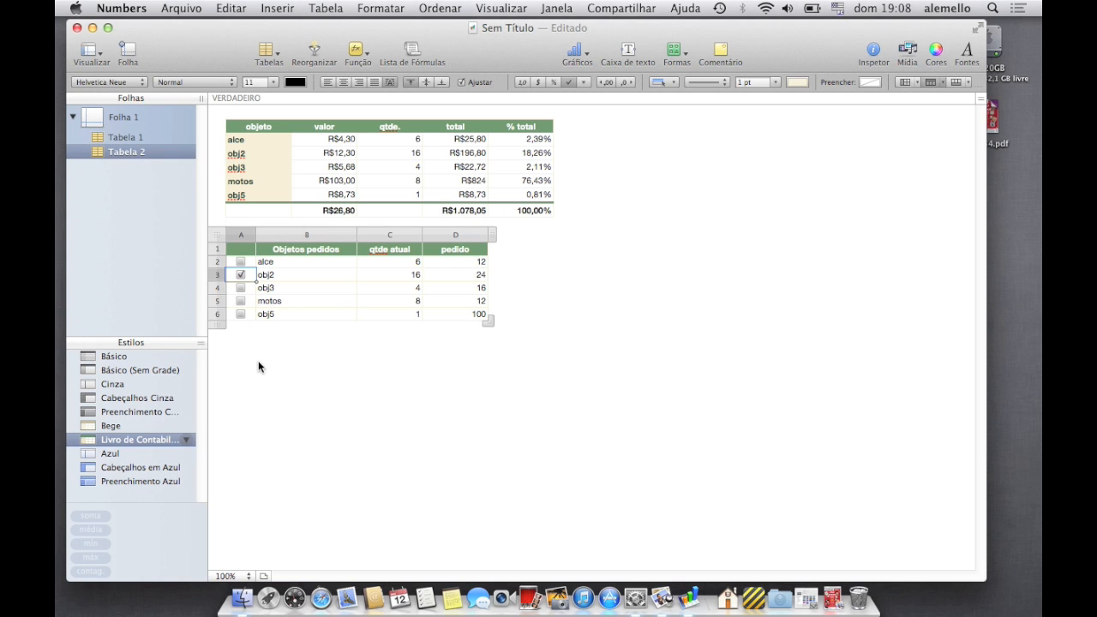
click(241, 301)
click(261, 362)
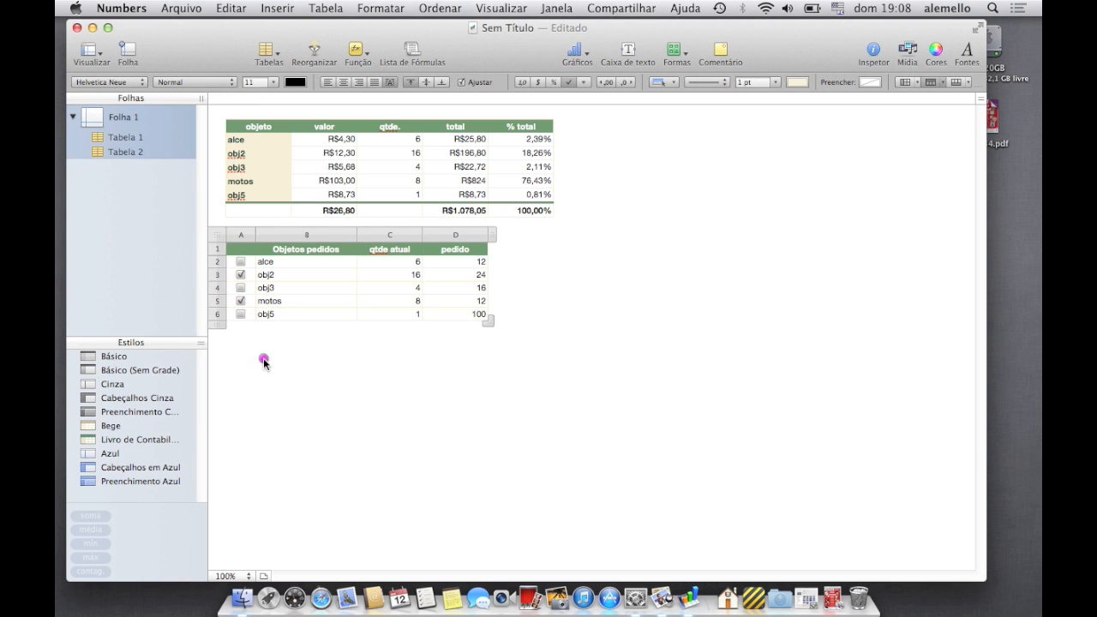
click(241, 275)
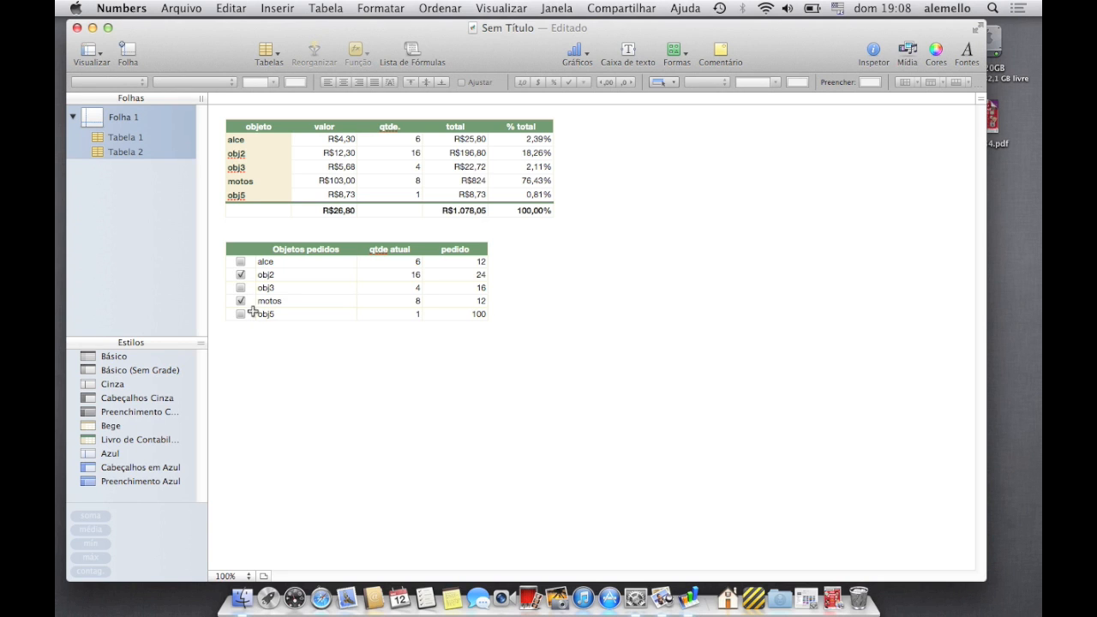
click(241, 275)
Insert a 2D pie chart of the % total values E2 to E6 of Tabela 1 and place it to the right of the tables.
click(250, 142)
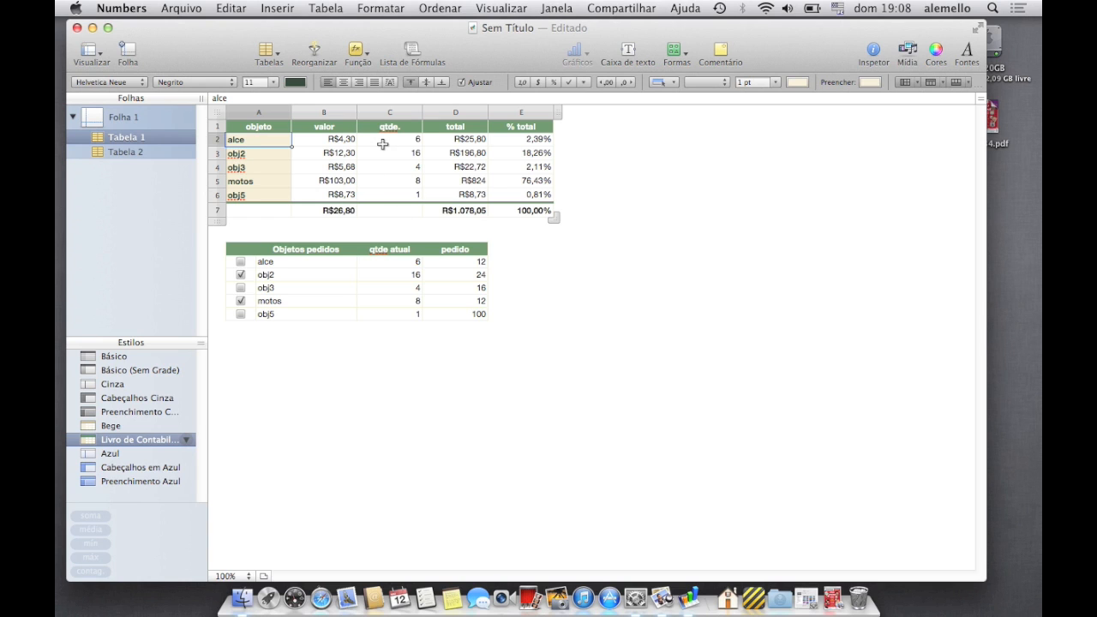
drag(514, 142, 512, 197)
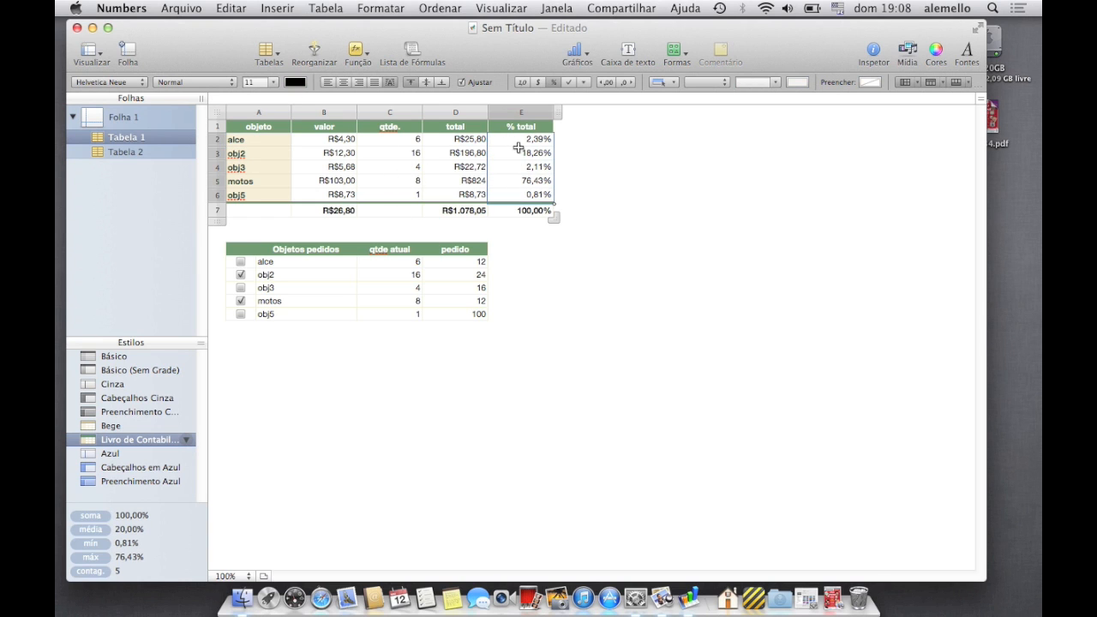
drag(507, 140, 514, 198)
click(592, 60)
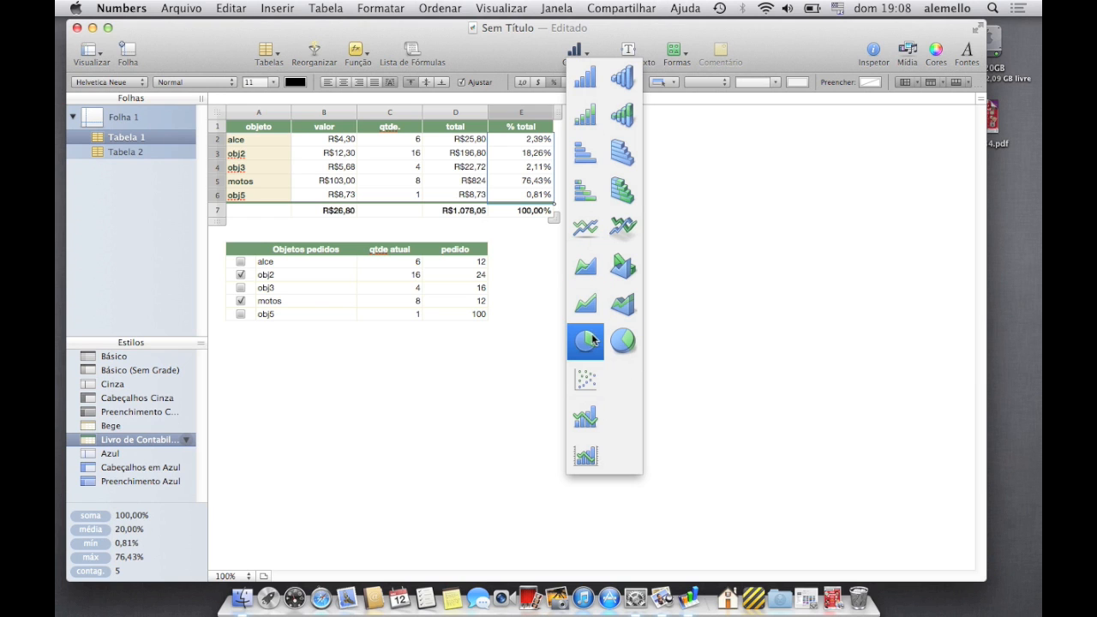
click(588, 345)
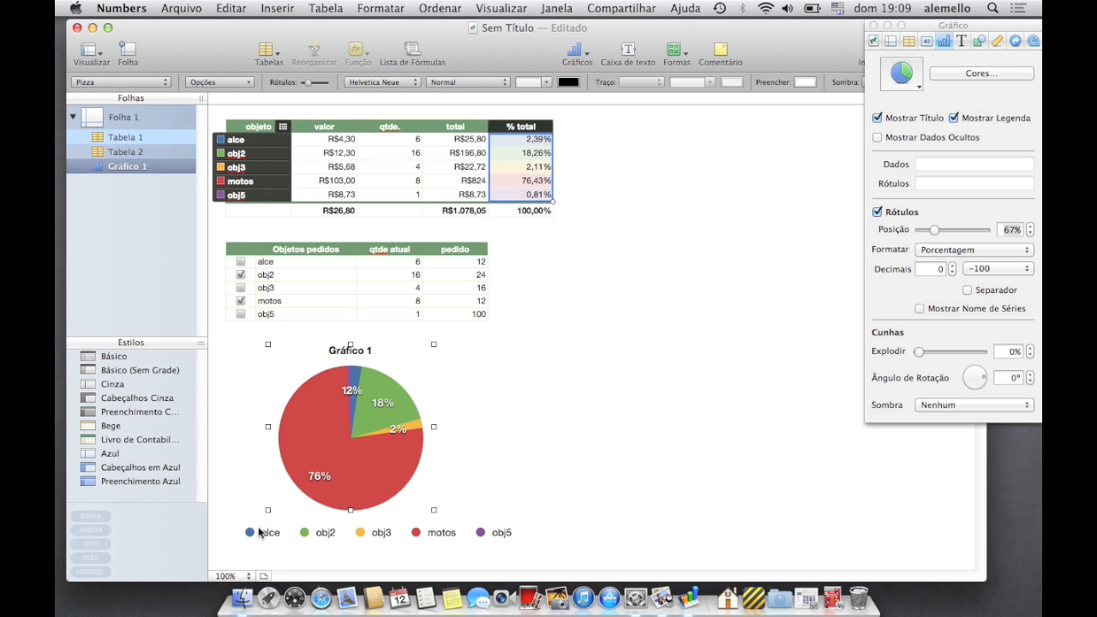
drag(358, 480, 683, 291)
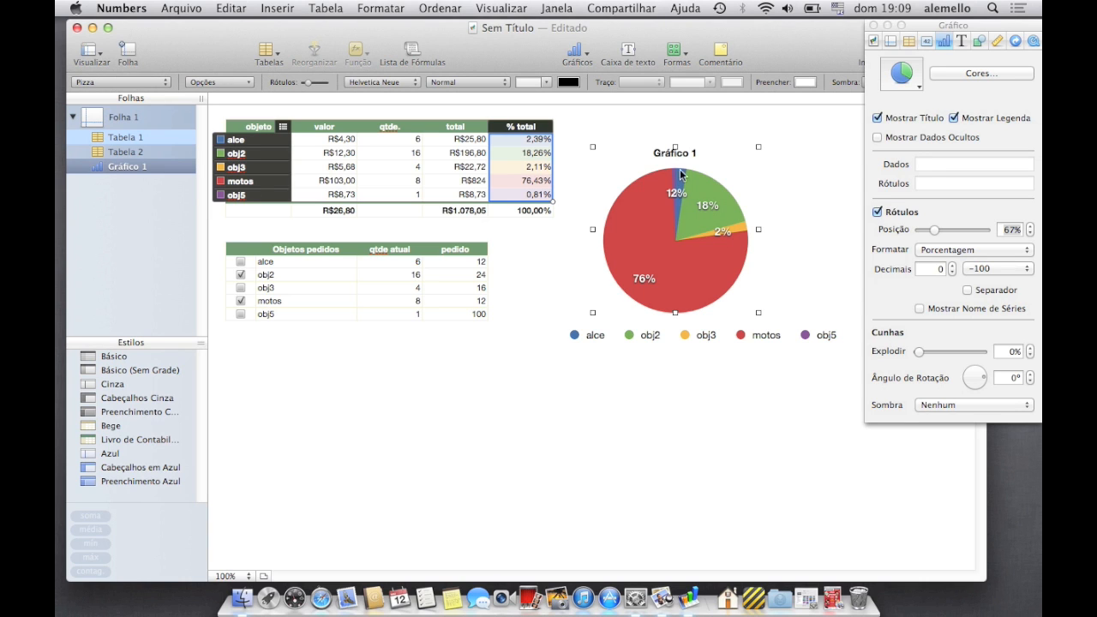
Set the qtde. value of obj3 in Tabela 1 to 100.
click(414, 157)
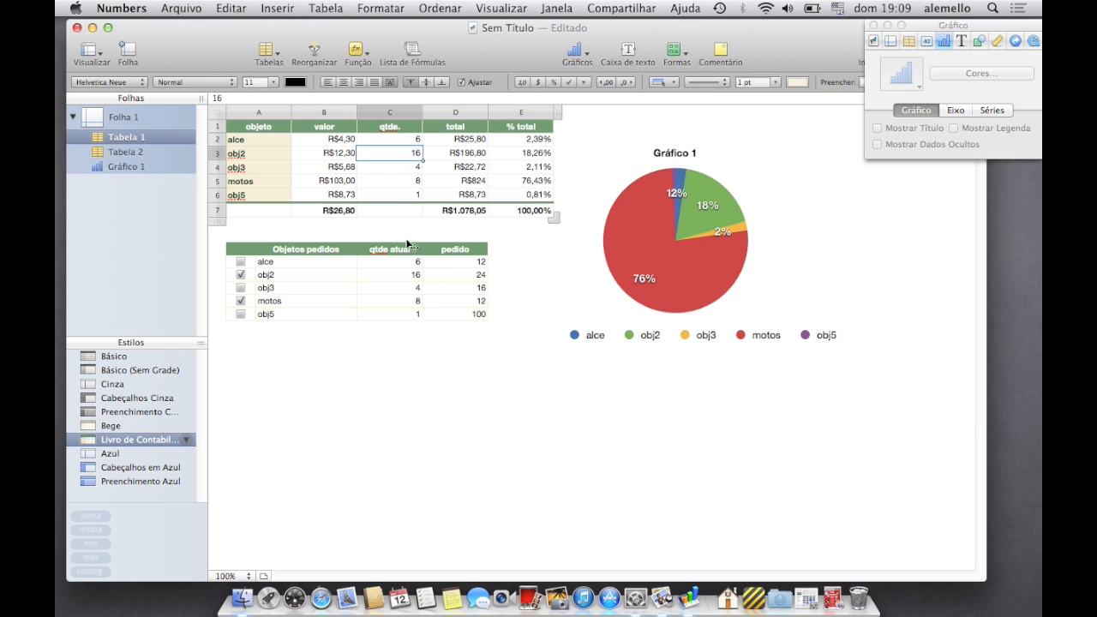
click(406, 180)
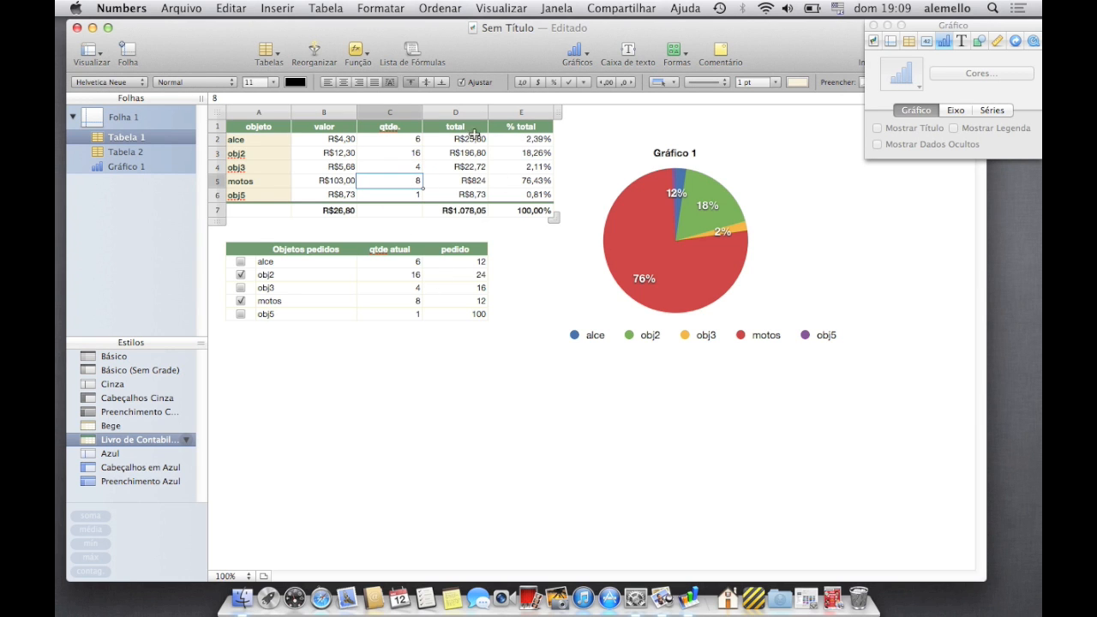
click(395, 169)
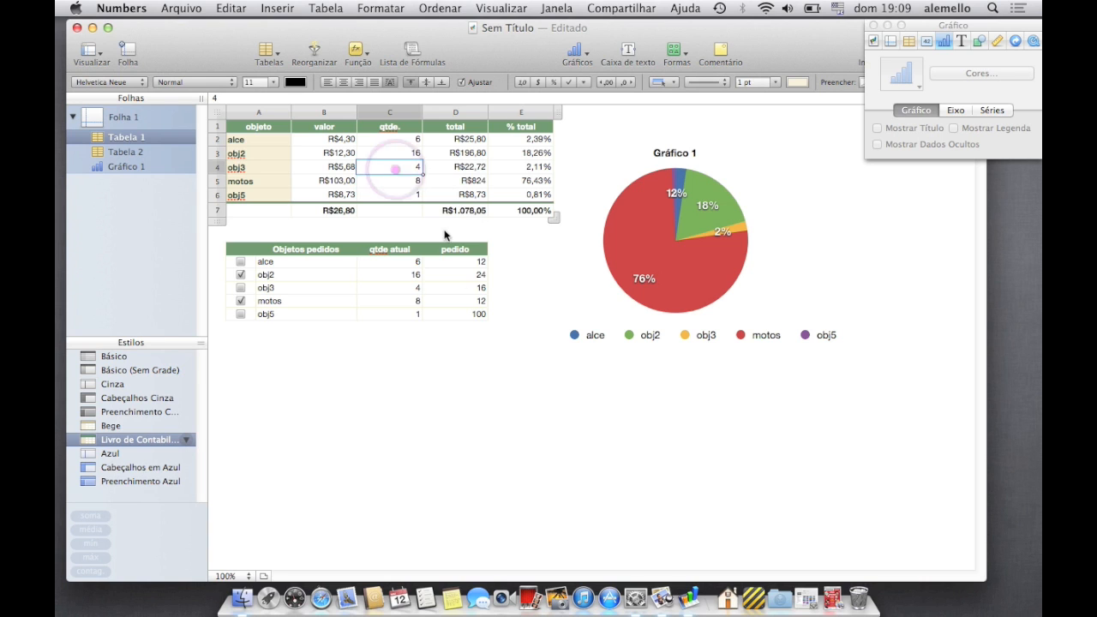
text(100)
key(Return)
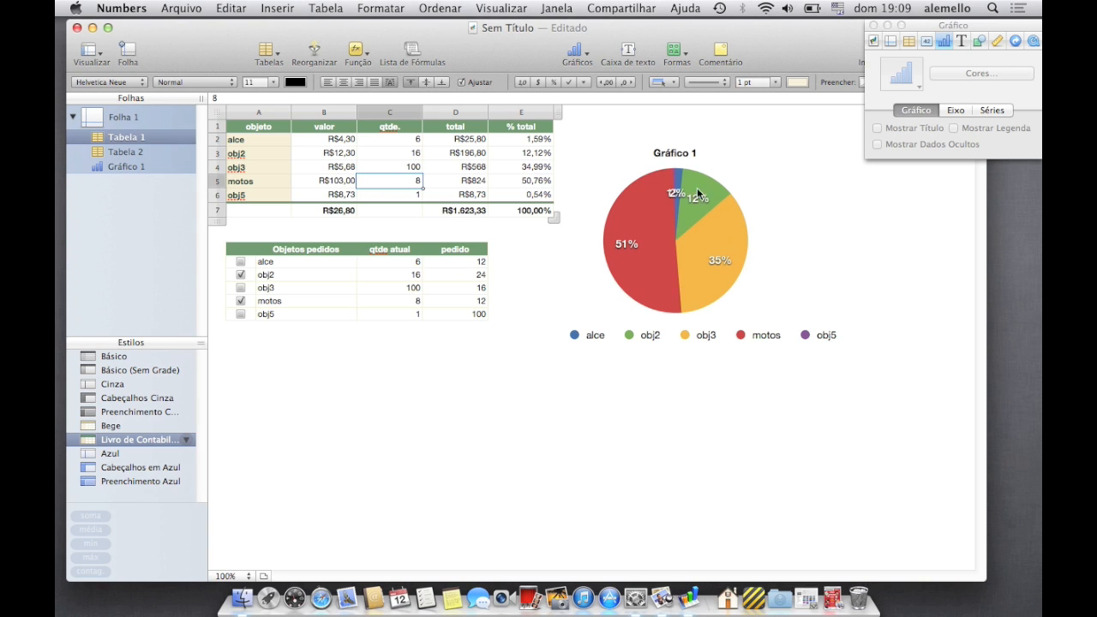
Set the qtde. value of obj5 in Tabela 1 to 500 and replace it with 50.
click(418, 141)
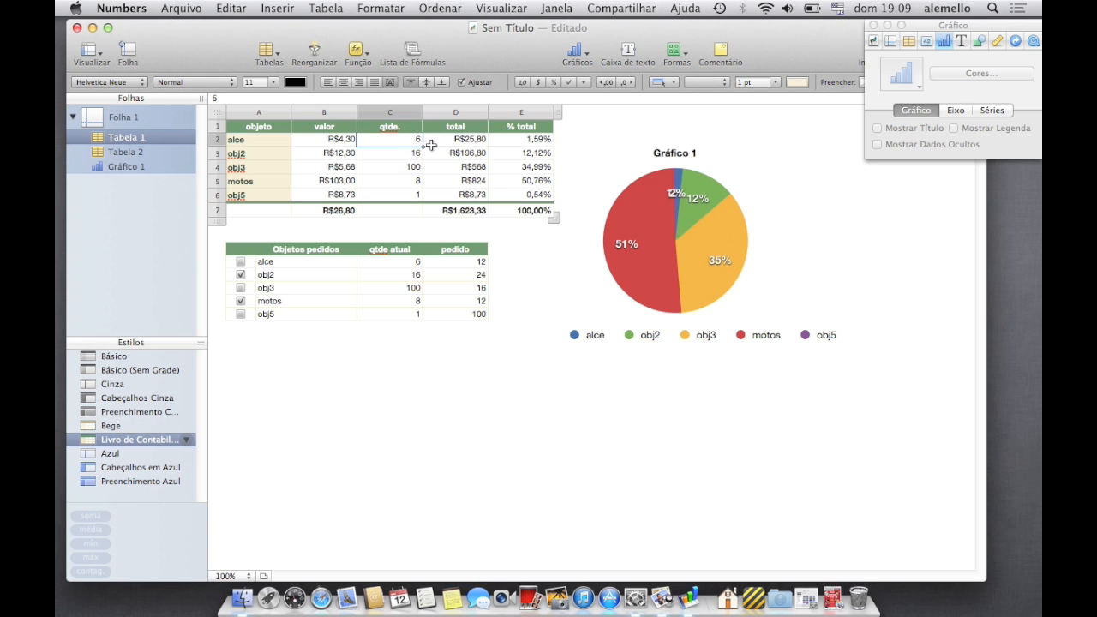
key(Down)
key(Down)
key(Down)
key(Down)
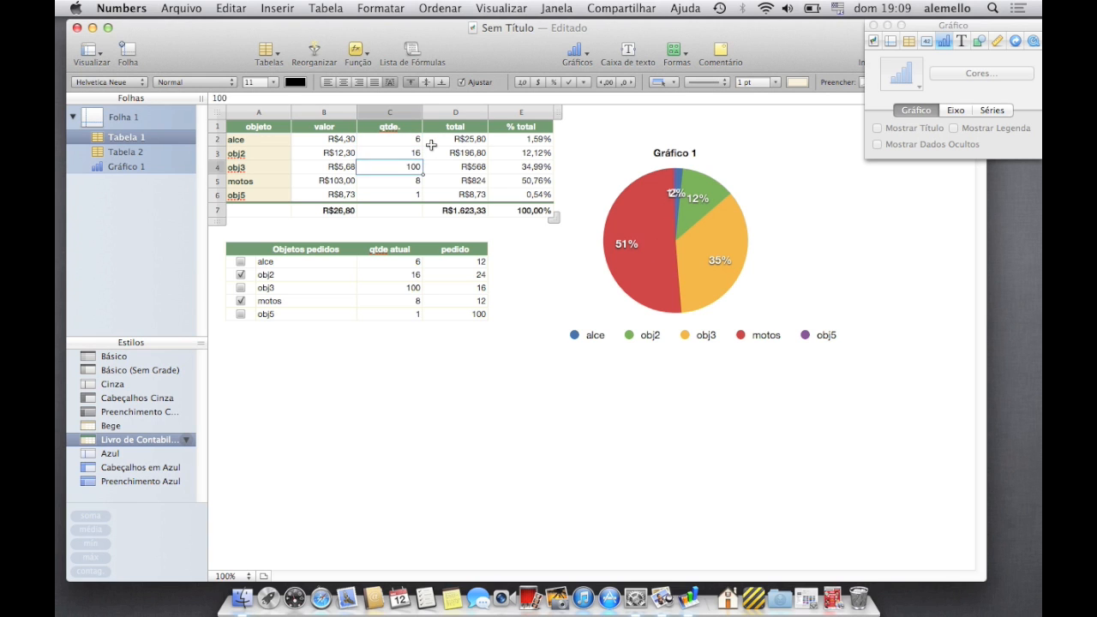
text(500)
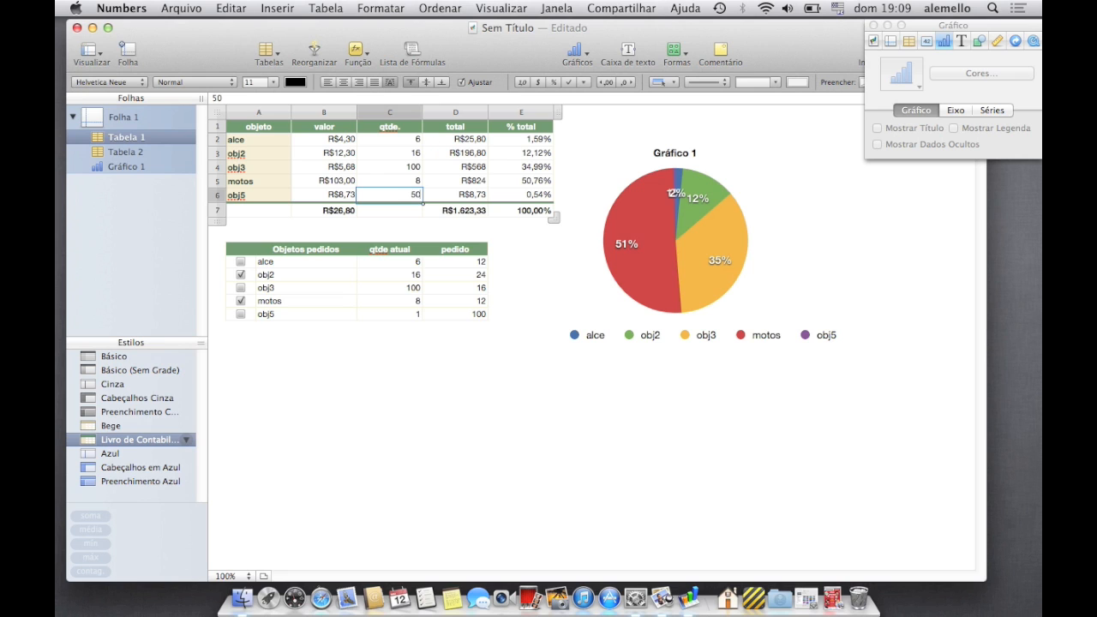
key(Return)
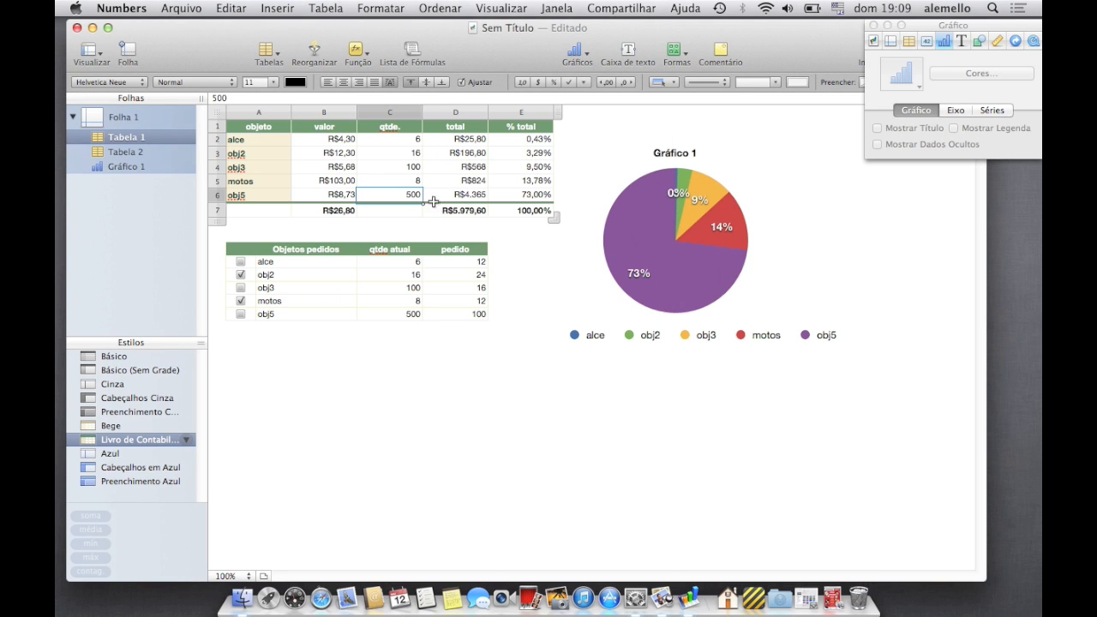
text(50)
key(Return)
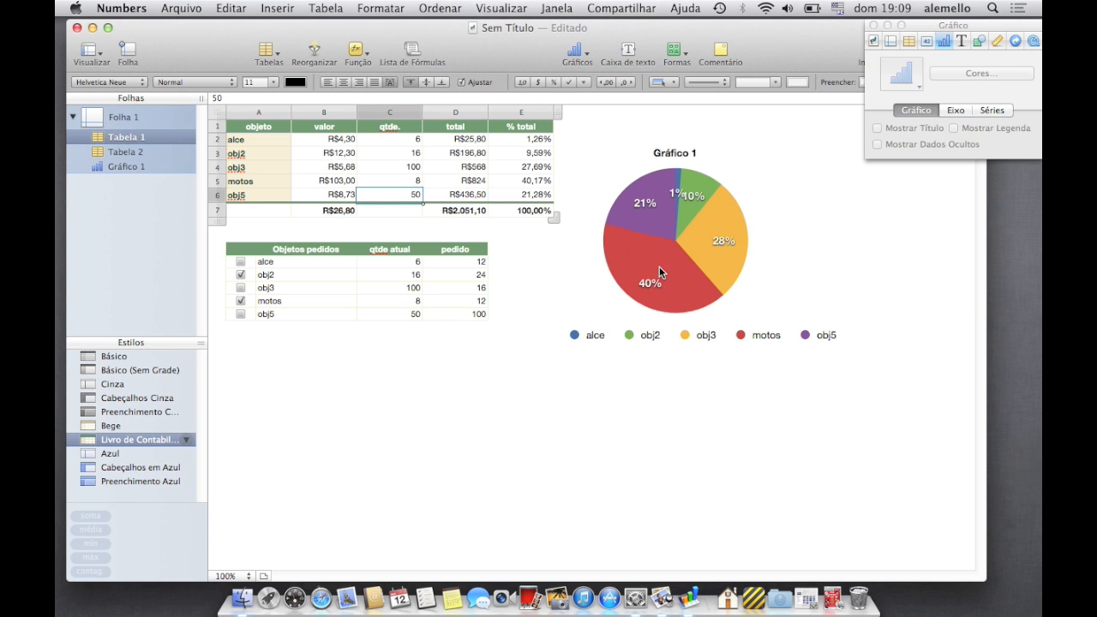
Convert the pie chart Gráfico 1 to a 3D pie chart.
drag(937, 29, 897, 153)
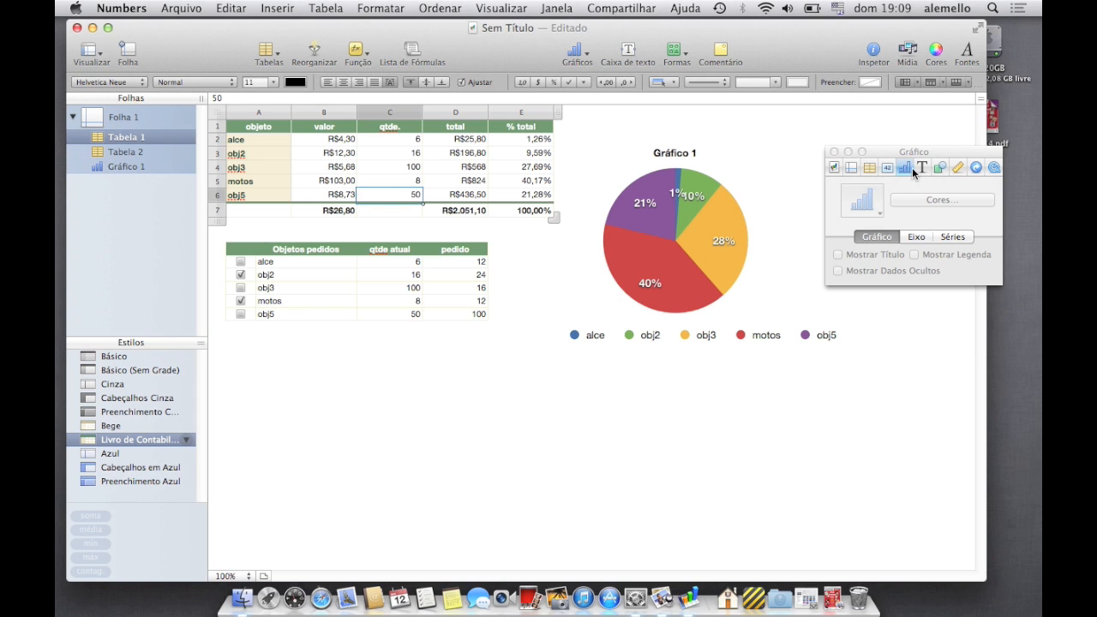
click(695, 236)
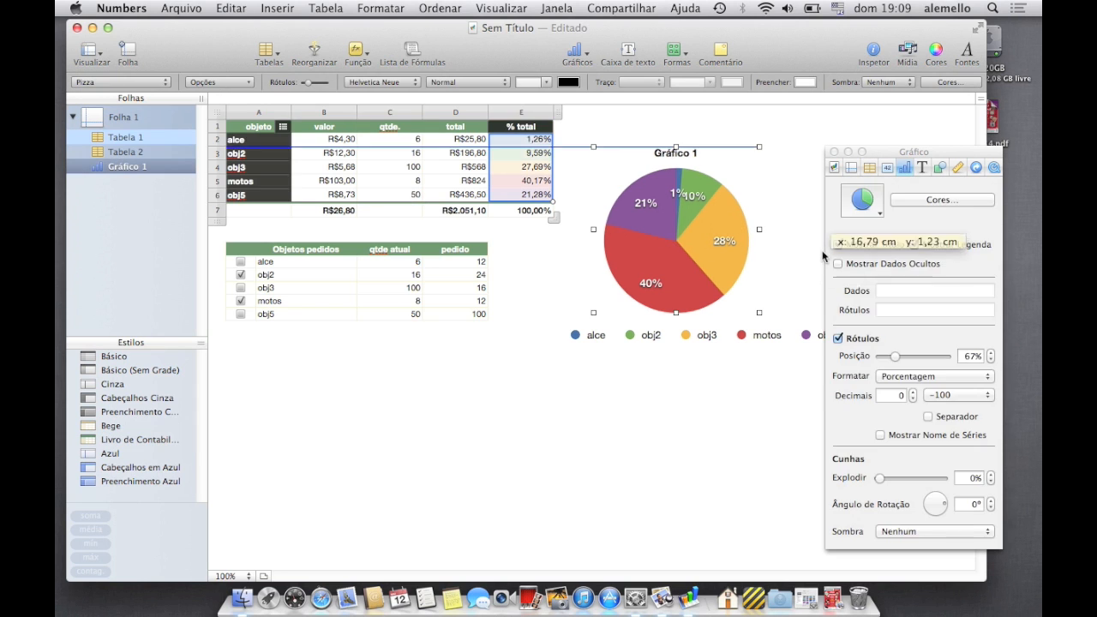
click(784, 233)
click(747, 238)
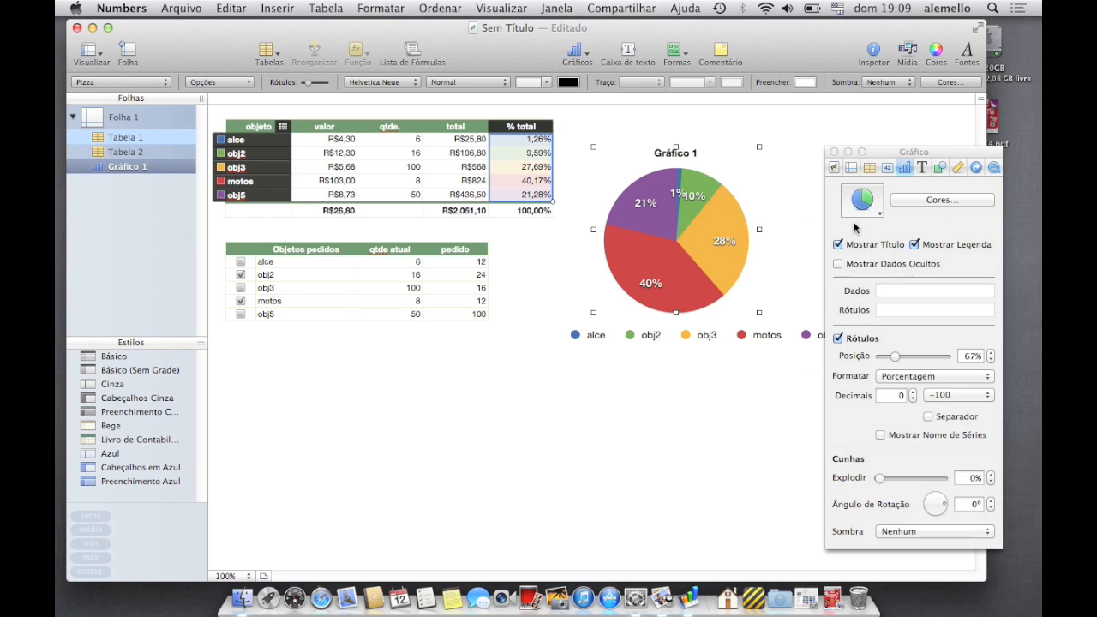
click(861, 210)
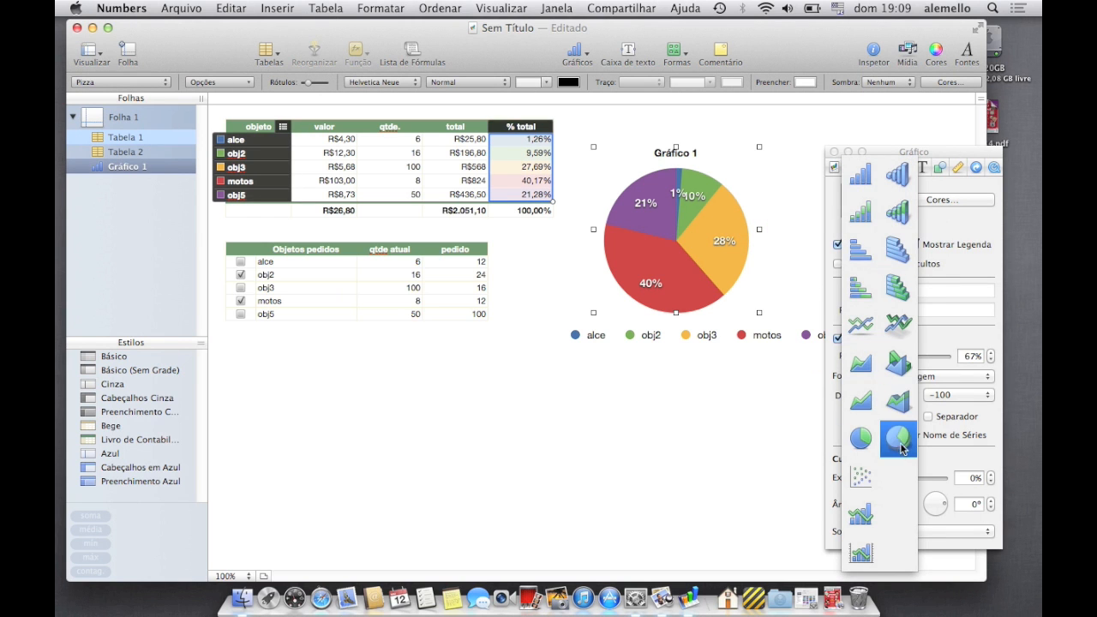
click(898, 438)
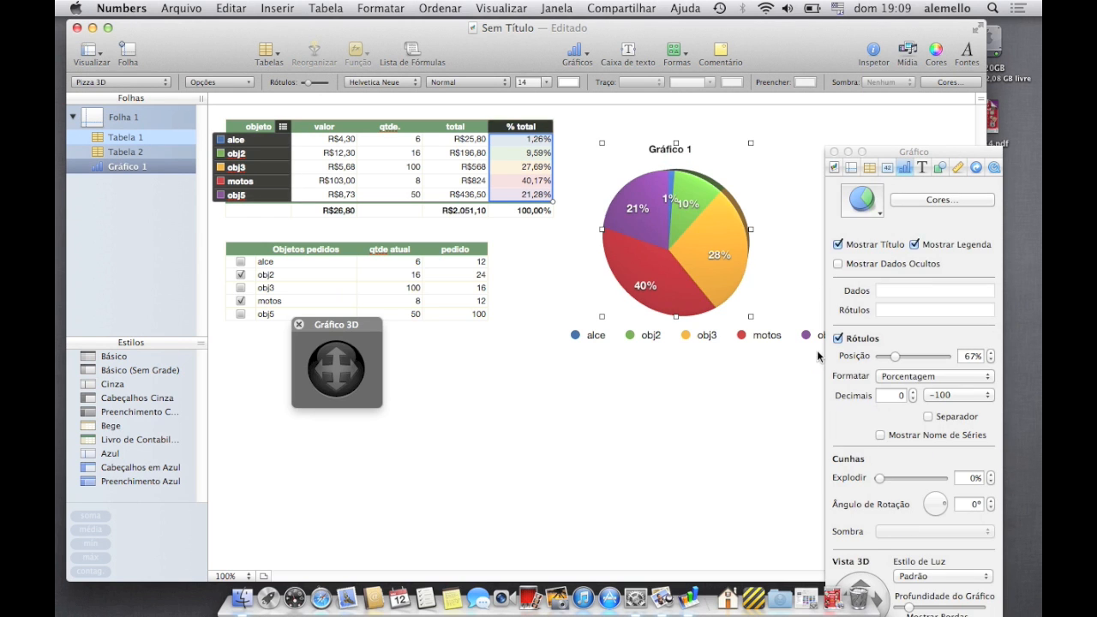
Tilt the 3D pie chart upward to expose its lower edge and moderately increase the chart depth.
drag(336, 386, 343, 339)
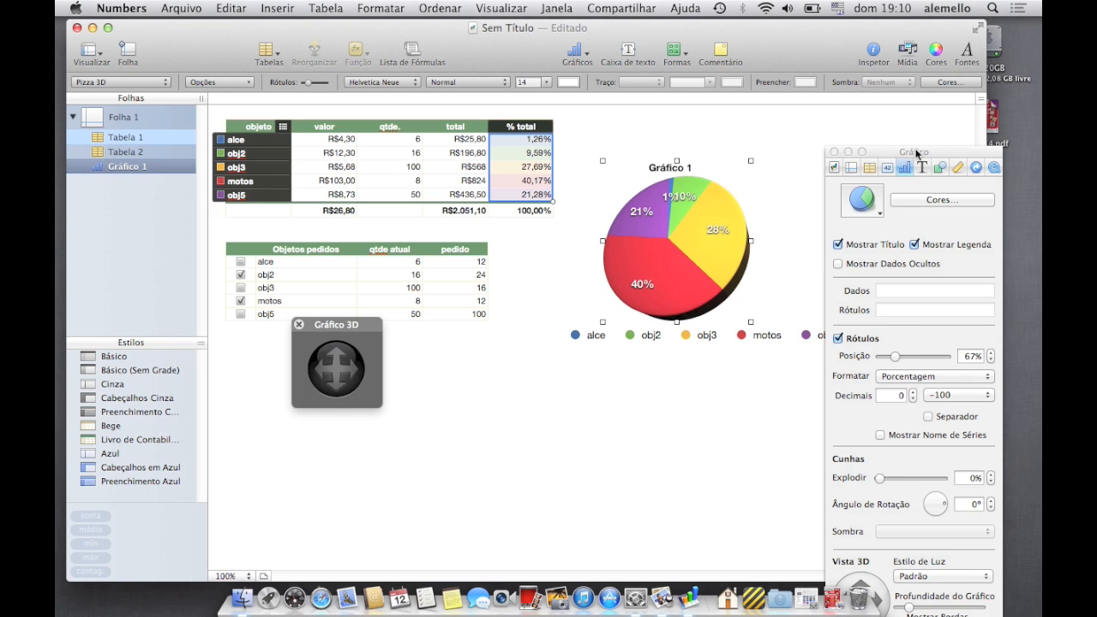
drag(919, 153, 916, 56)
mouse_move(907, 510)
mouse_down()
mouse_move(948, 506)
mouse_move(923, 509)
mouse_up()
Apply the whole Diversão set of 3D texture fills to the pie chart's wedges and close the color chooser.
click(938, 104)
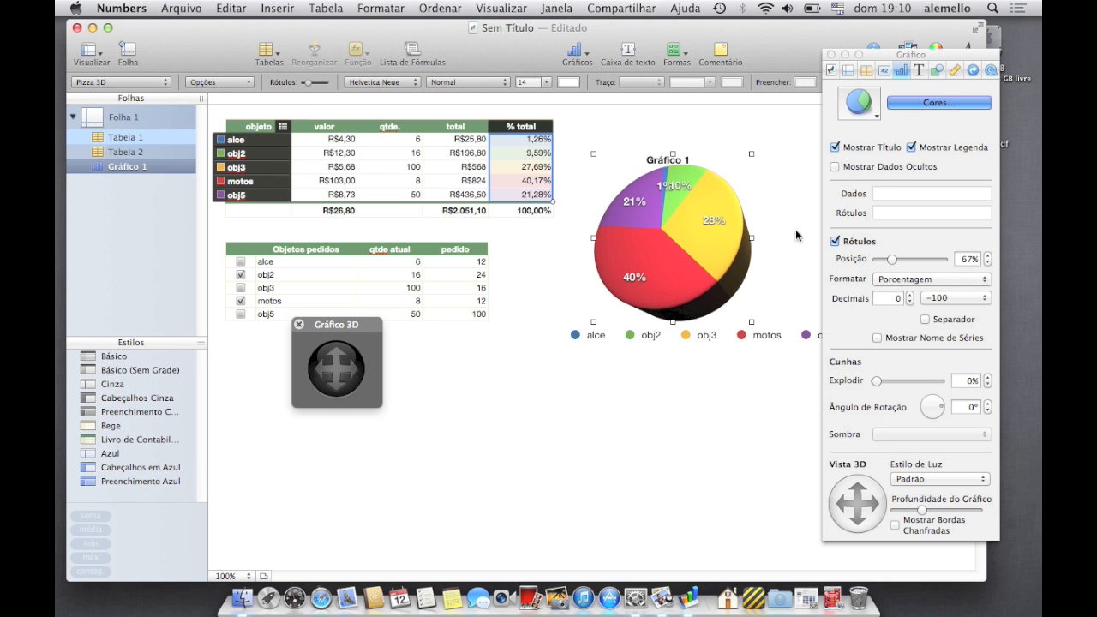
drag(702, 142, 334, 163)
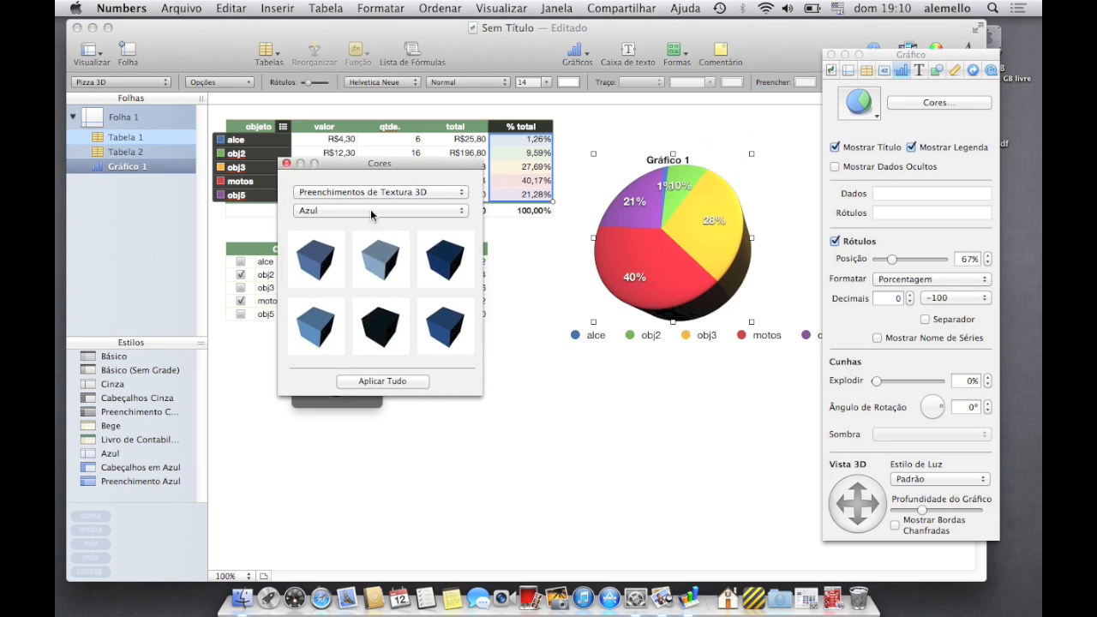
click(377, 210)
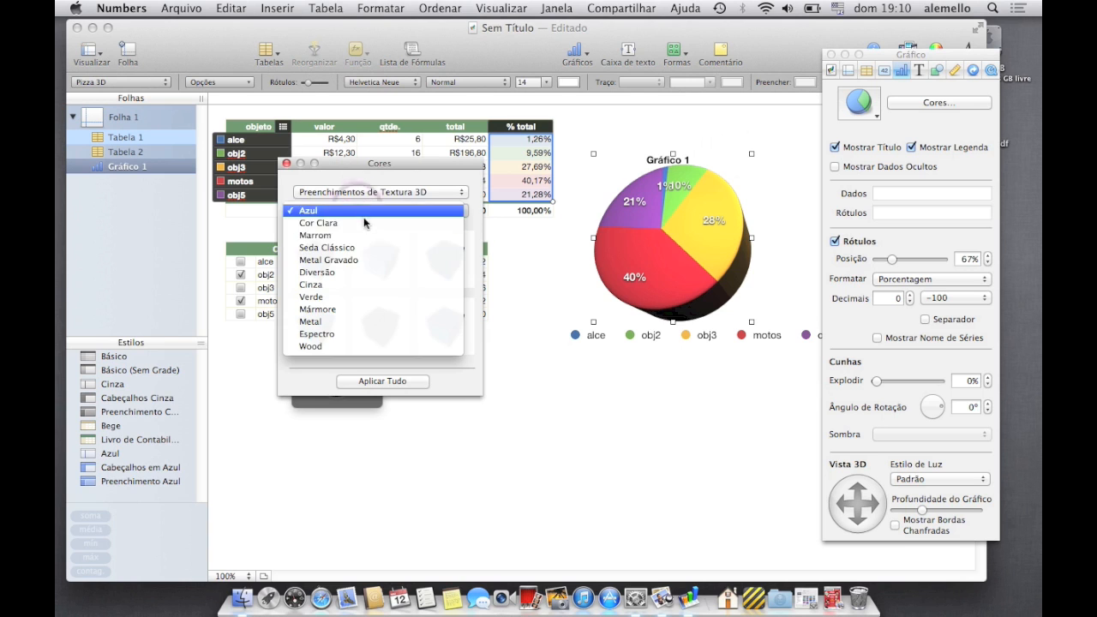
click(318, 273)
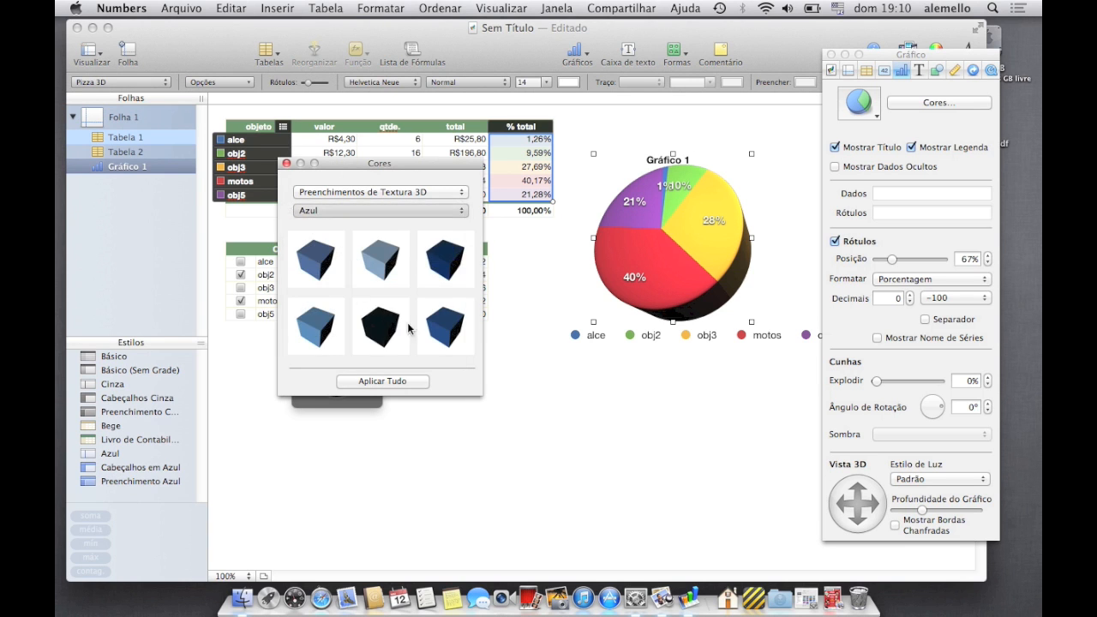
click(357, 215)
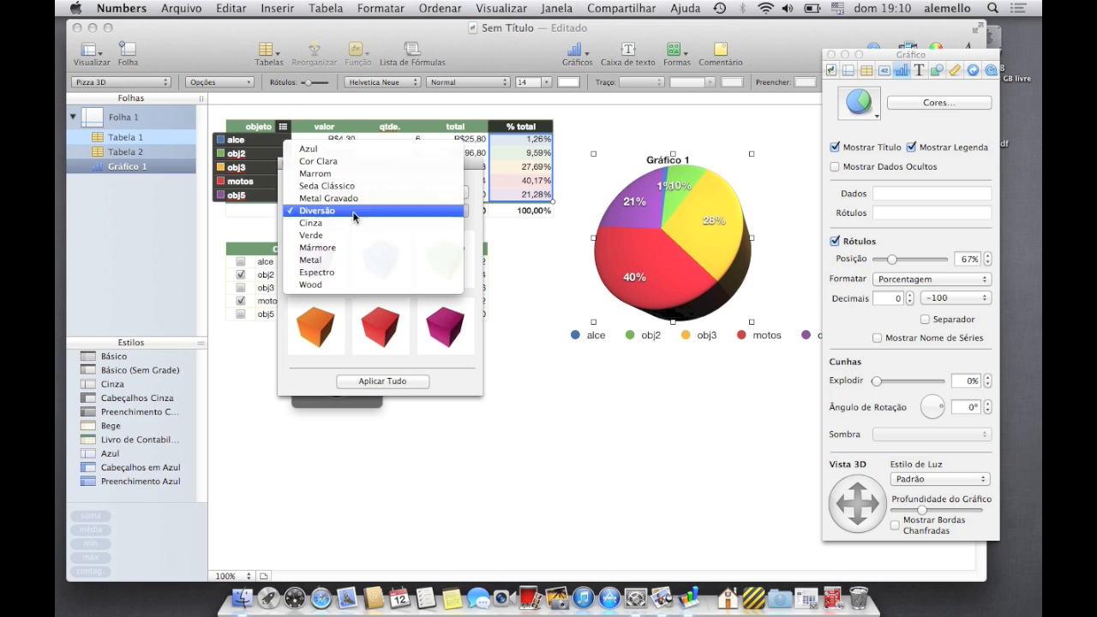
click(363, 383)
click(364, 382)
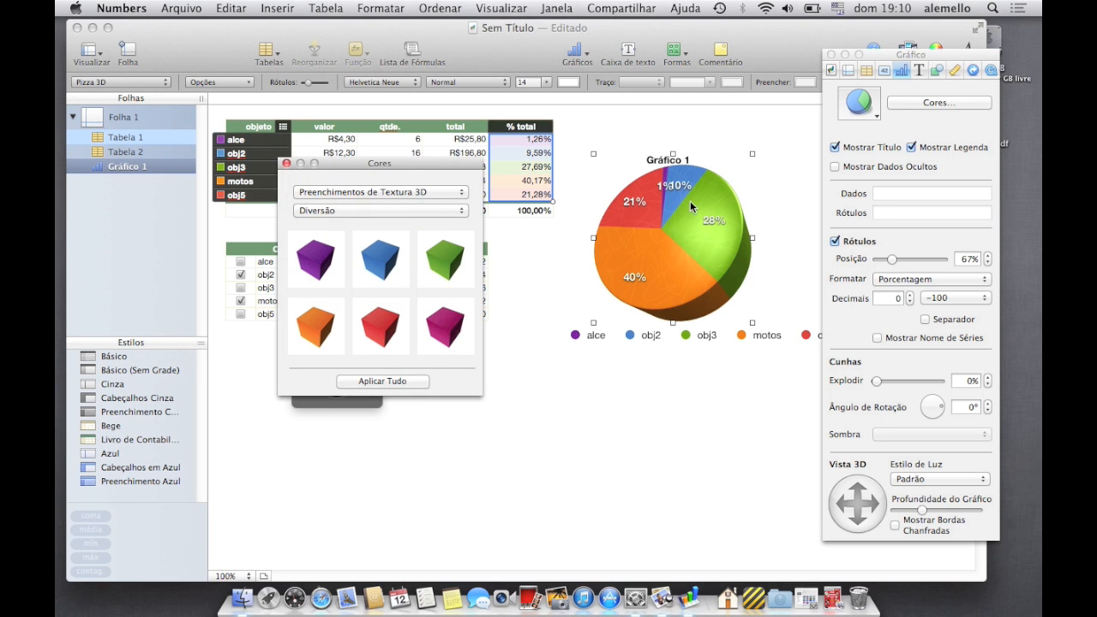
click(286, 163)
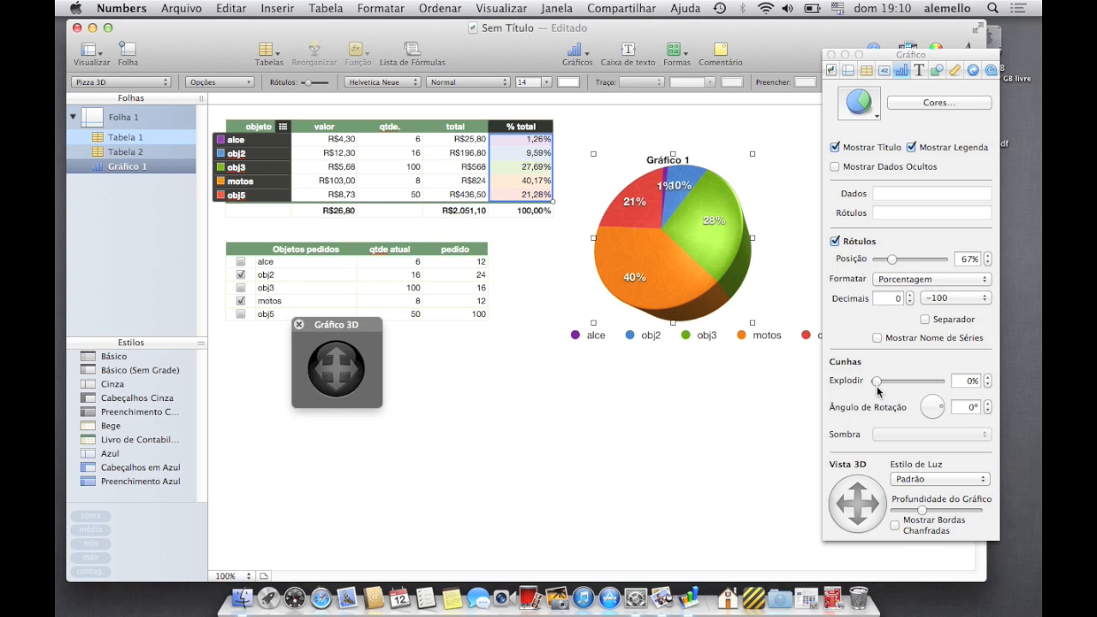
Deselect the pie chart and switch to the Finder desktop.
mouse_move(876, 380)
mouse_down()
mouse_move(894, 382)
mouse_move(876, 381)
mouse_up()
click(681, 412)
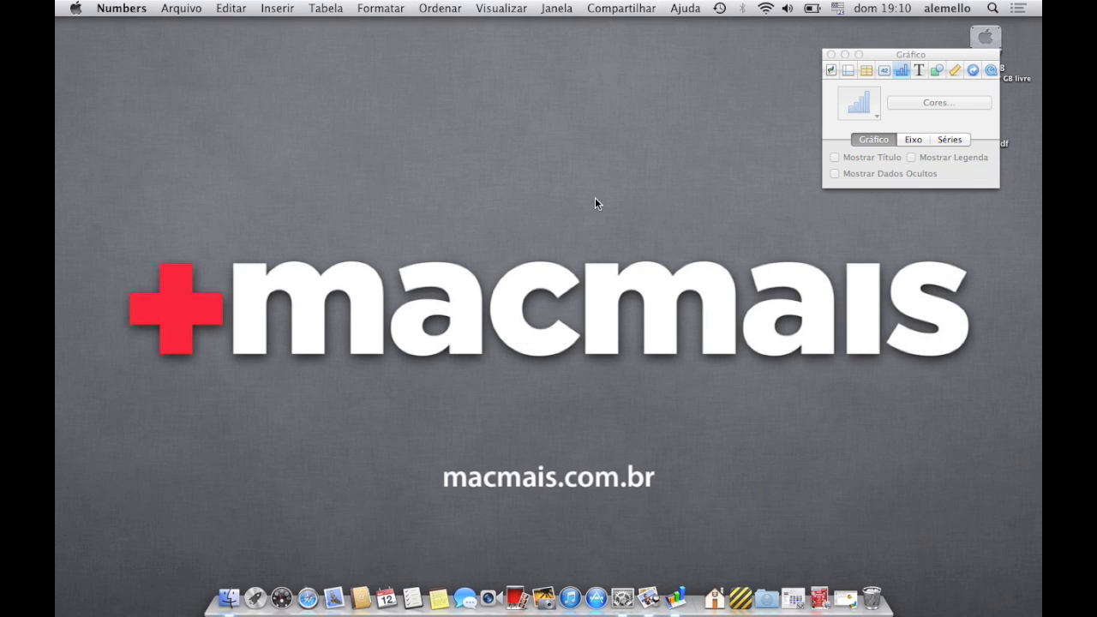
click(667, 255)
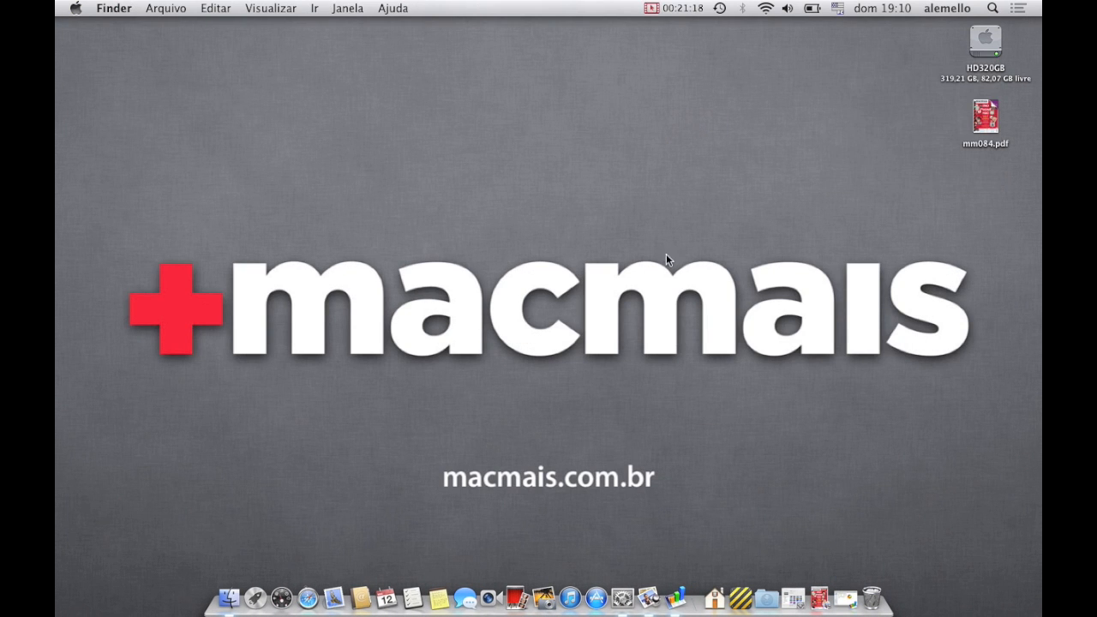